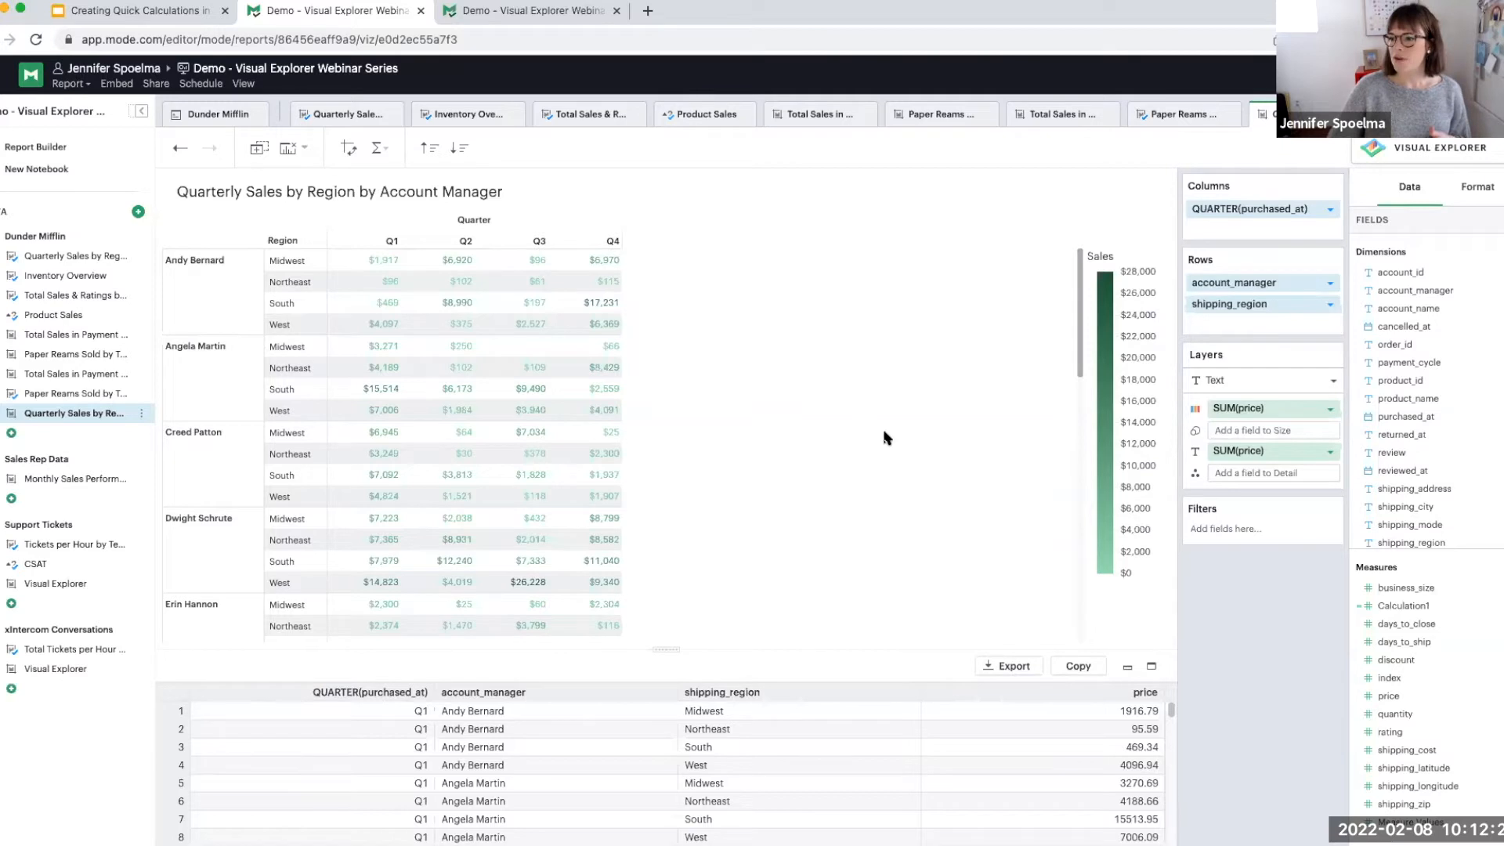
# - Apply the Percent Difference quick calculation to the SUM(price) text values in the quarterly sales table
pyautogui.moveTo(602, 263)
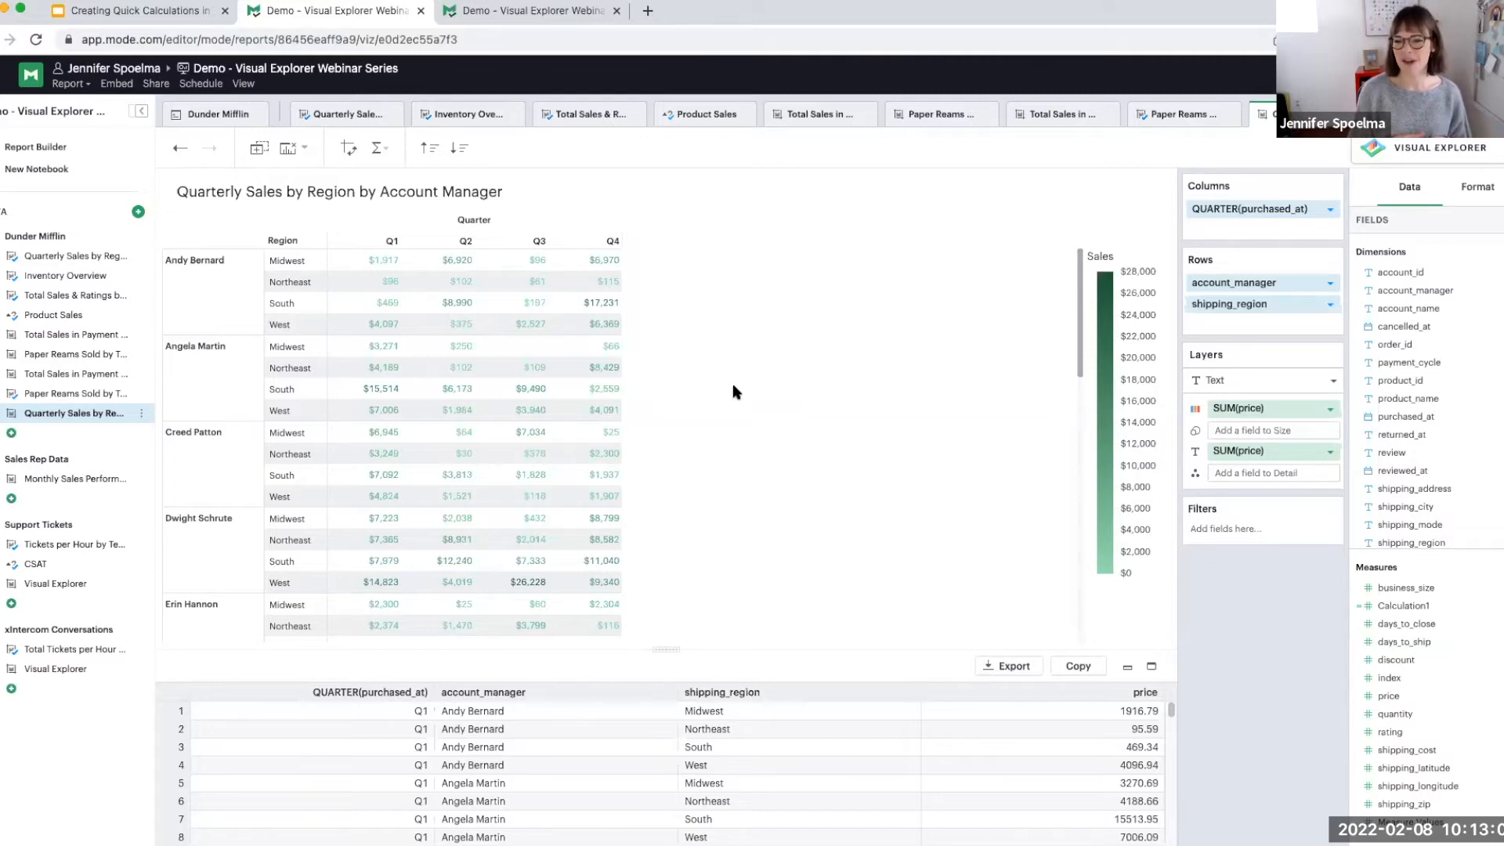
pyautogui.scroll(-1, 734, 391)
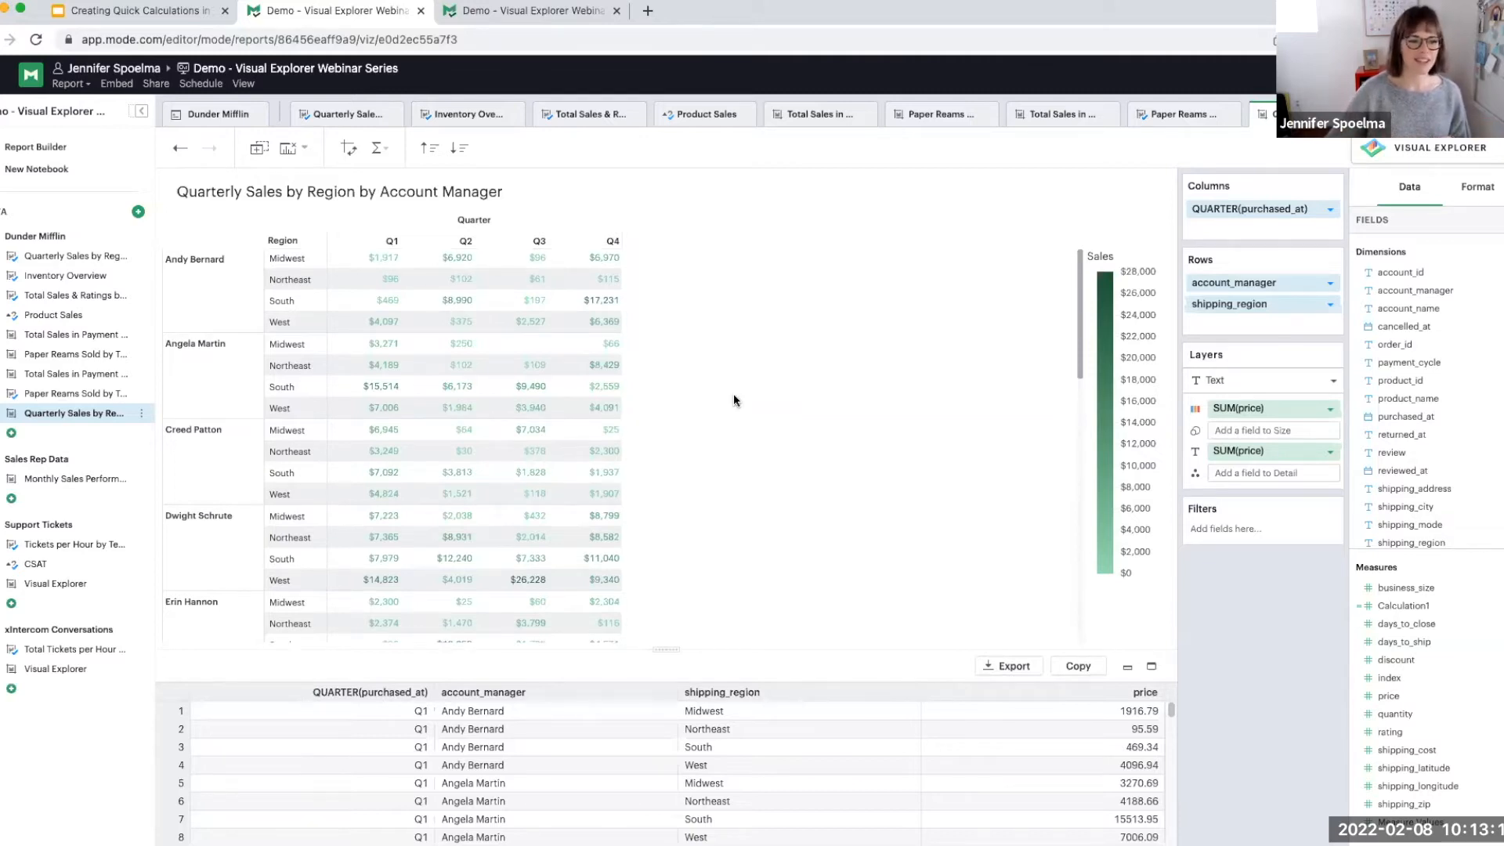
pyautogui.scroll(1, 1027, 520)
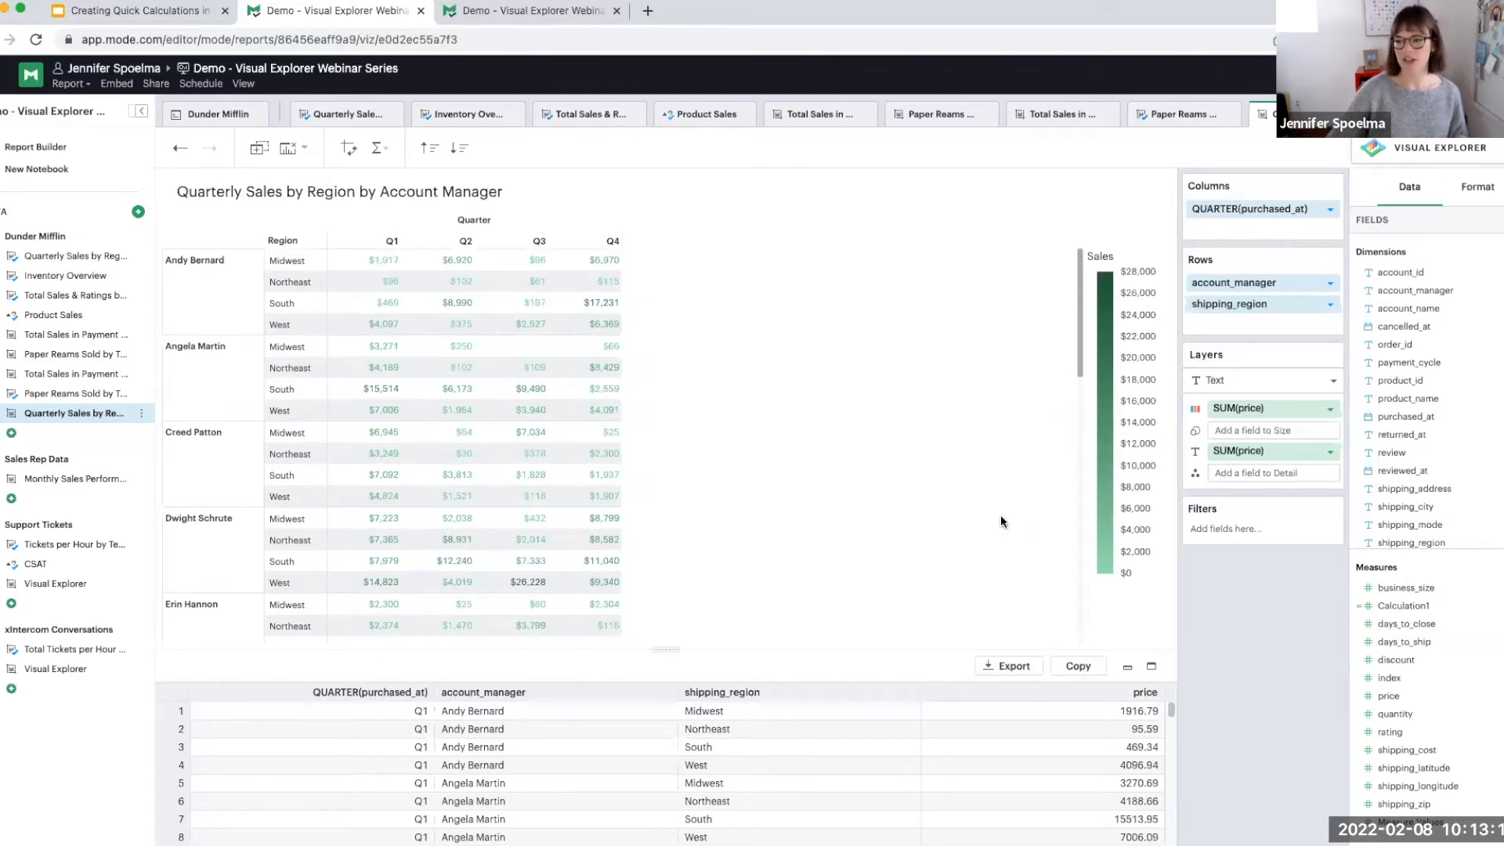
pyautogui.click(1331, 453)
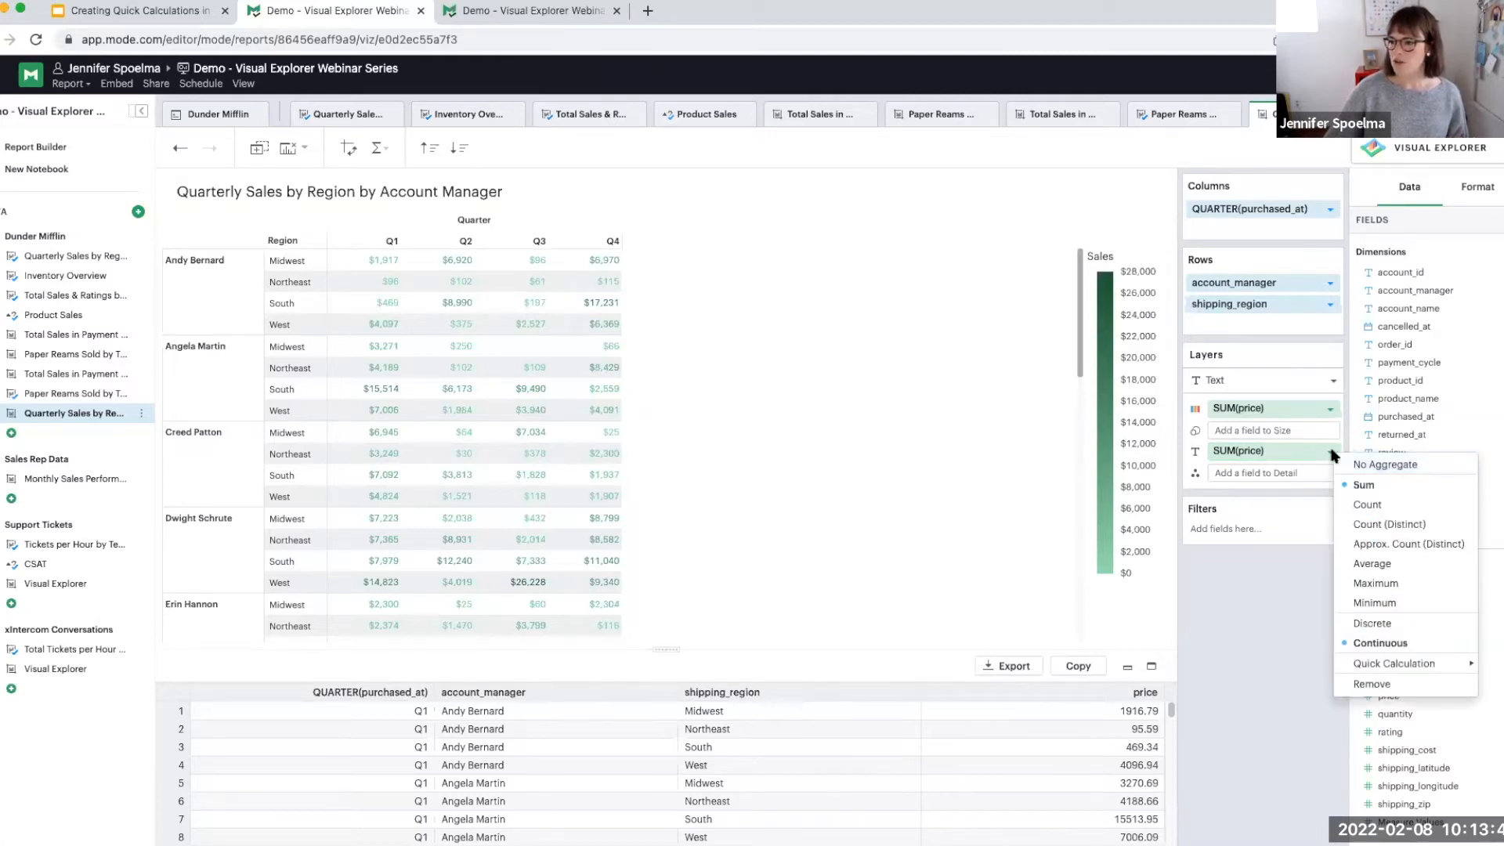
pyautogui.moveTo(1371, 667)
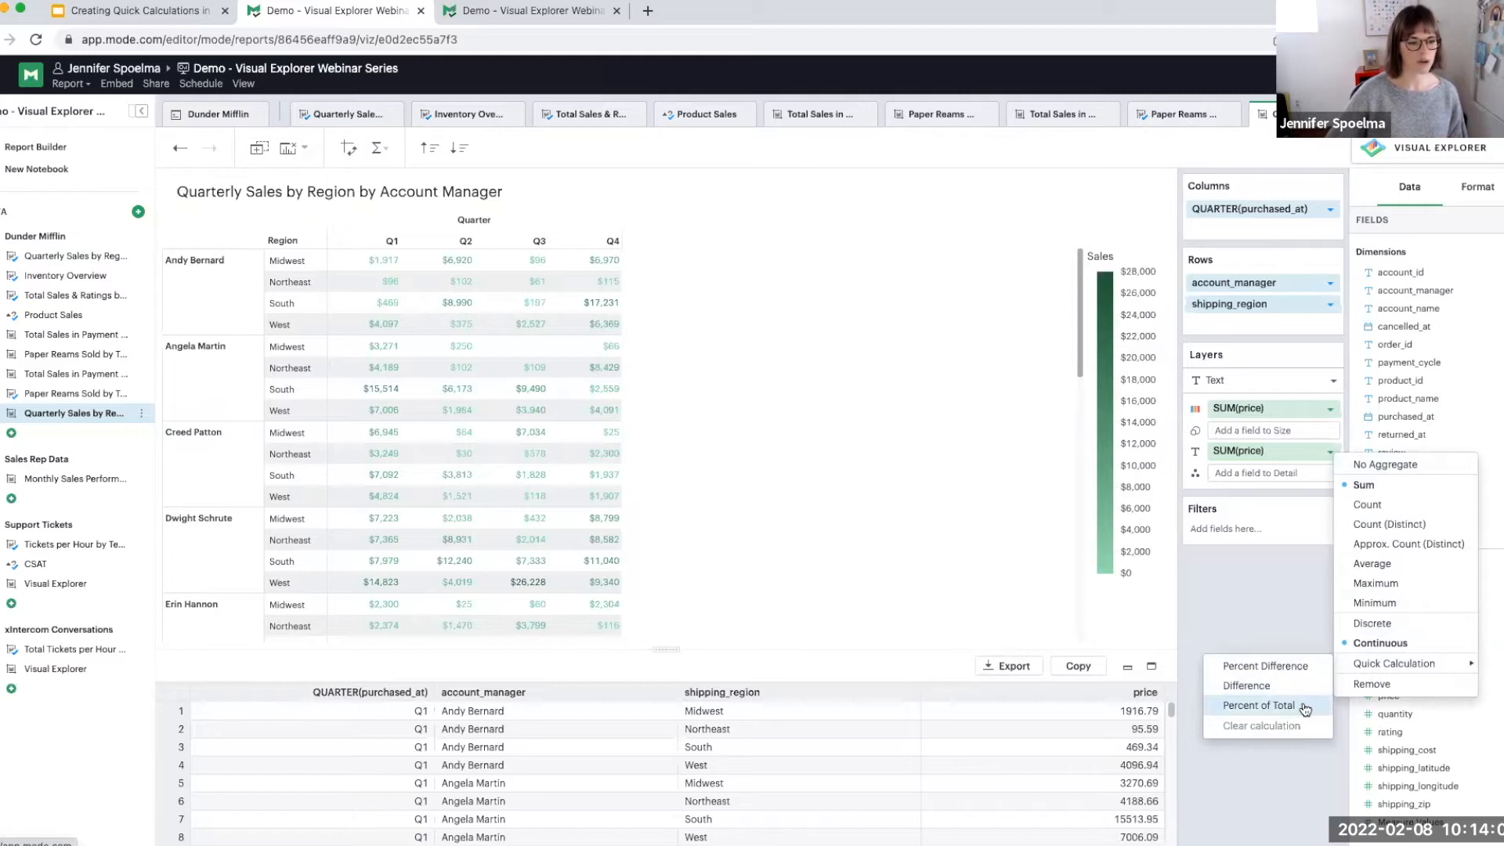
pyautogui.click(1270, 671)
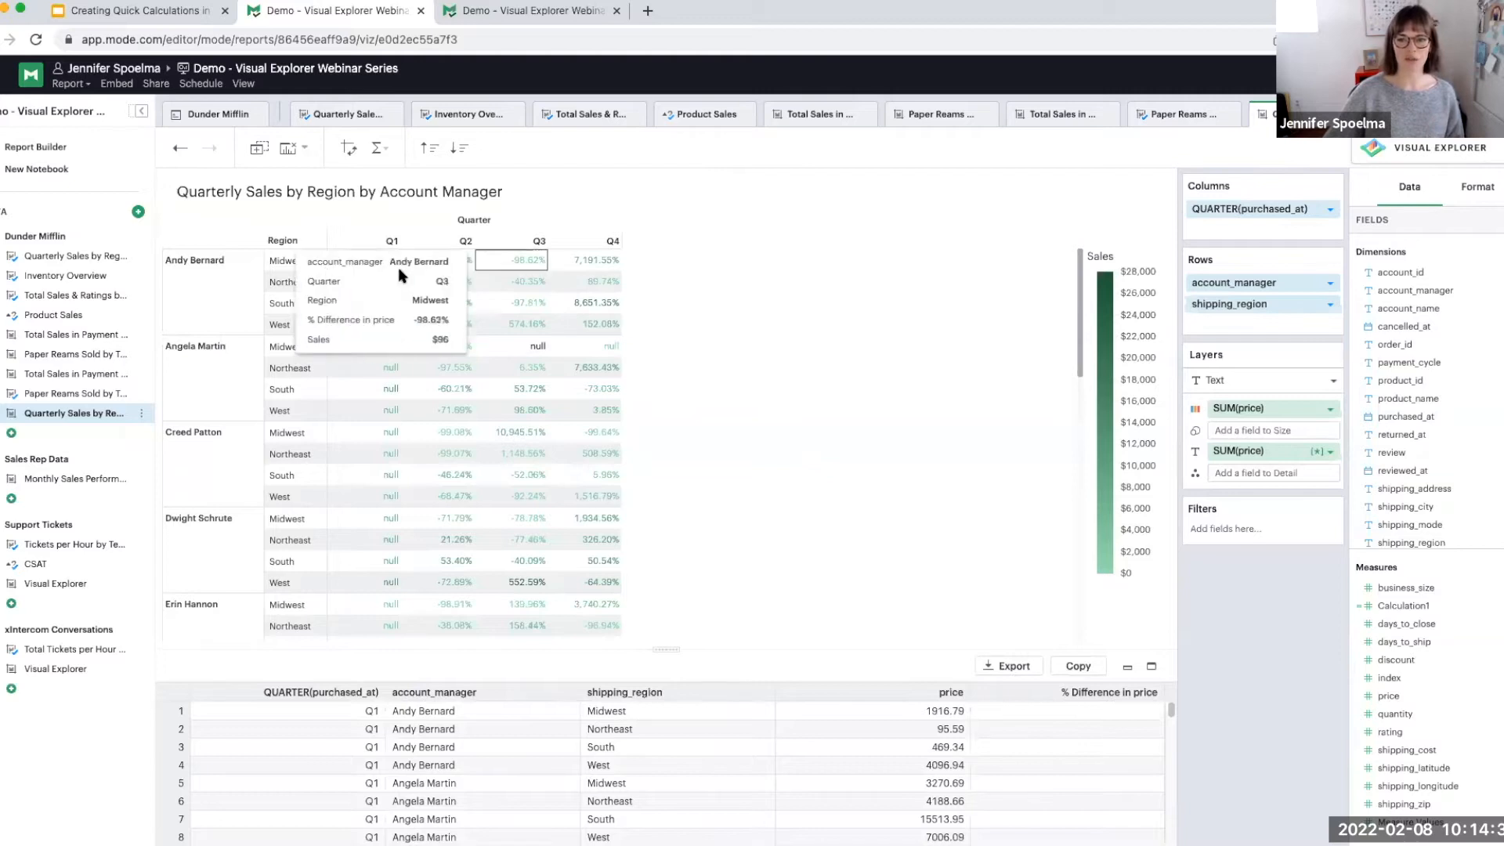
pyautogui.moveTo(389, 289)
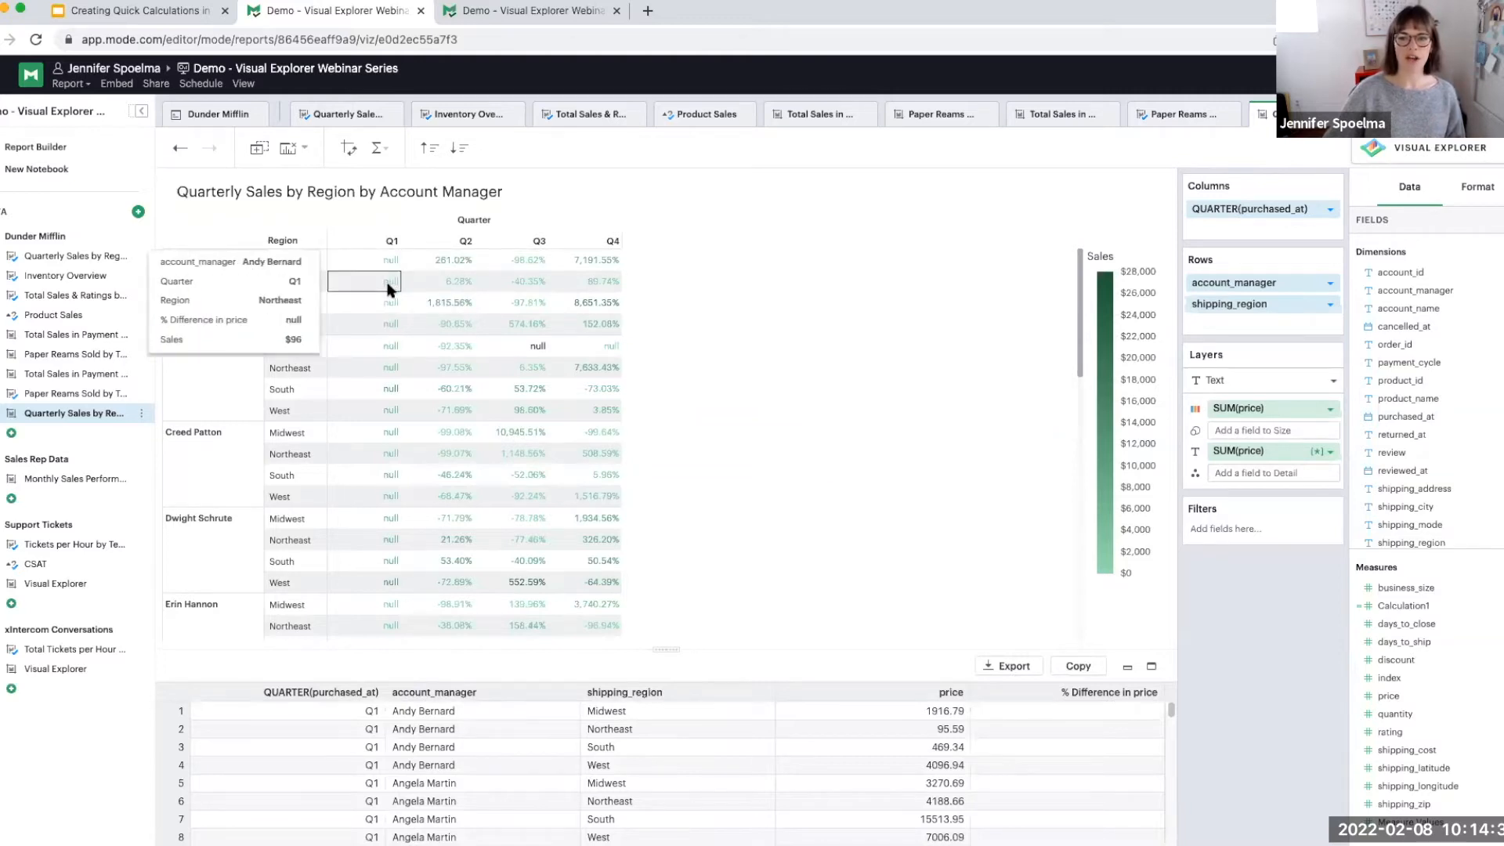
pyautogui.moveTo(459, 288)
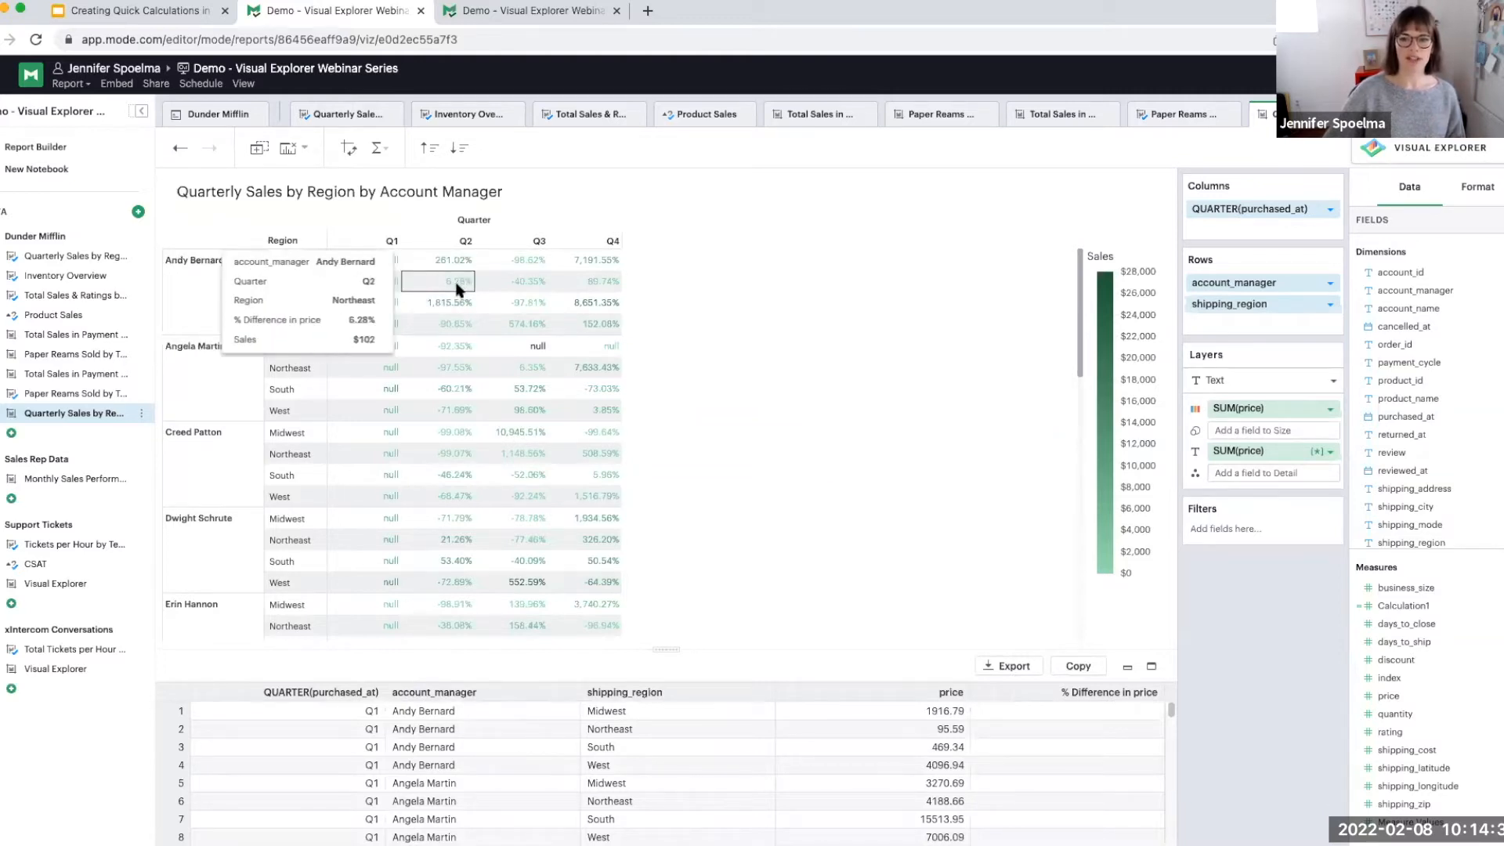
pyautogui.moveTo(517, 295)
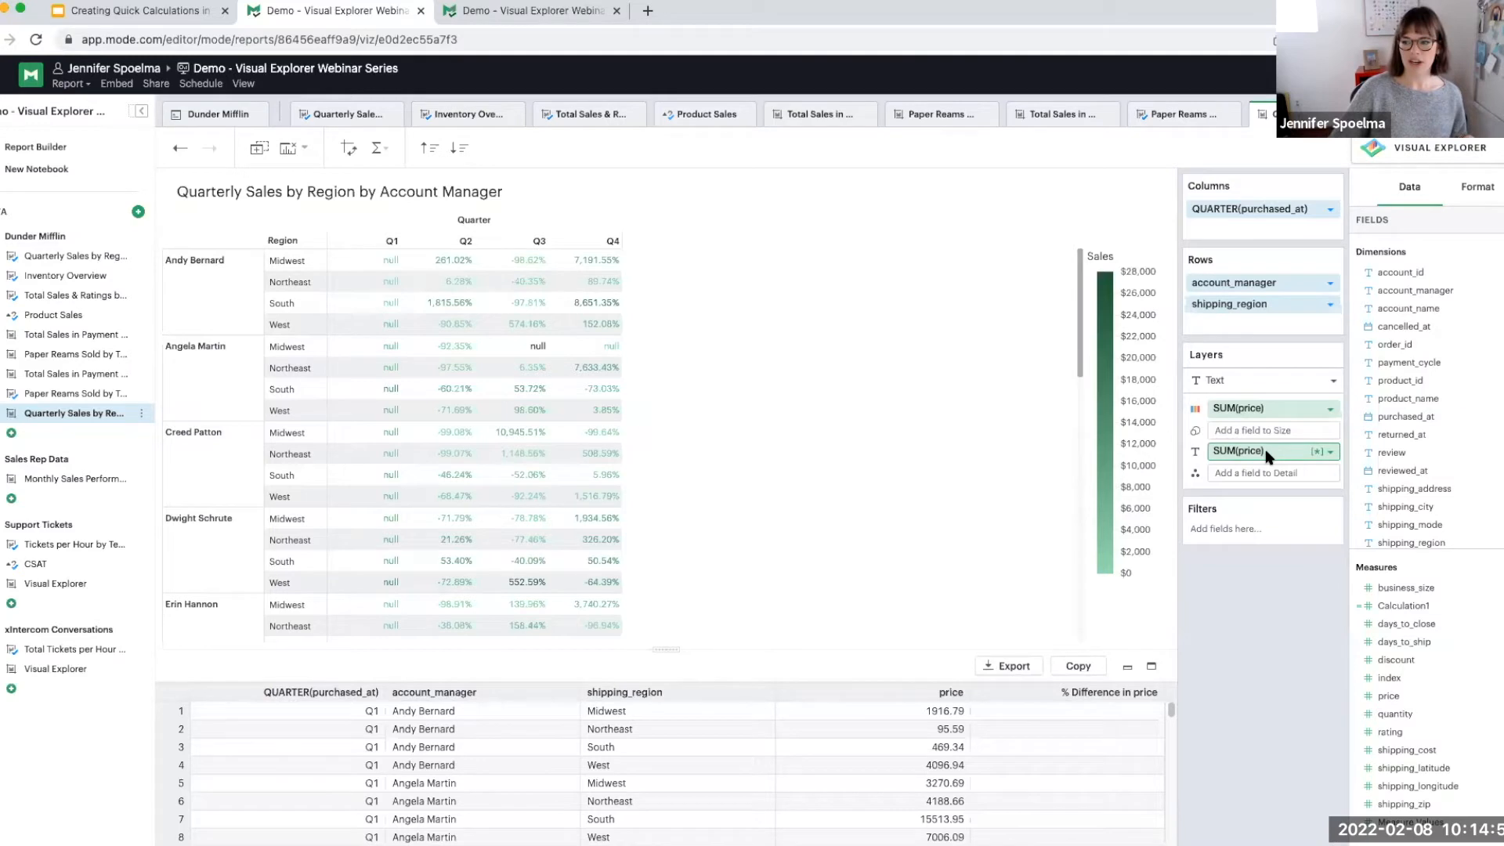
# - Make the SUM(price) text field's percent difference relative to the First Value
pyautogui.moveTo(1271, 455)
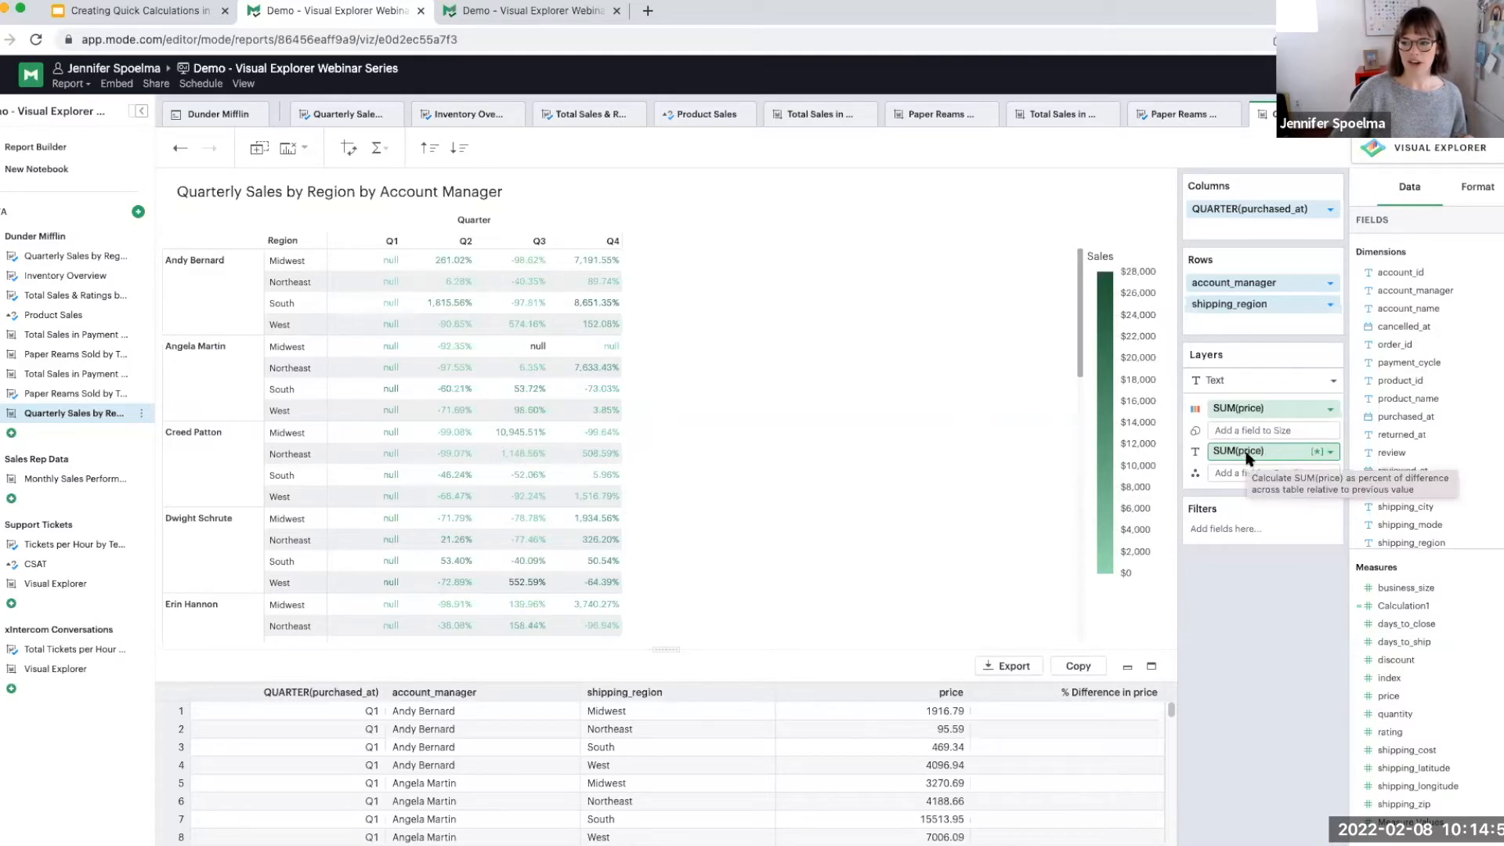
pyautogui.click(1326, 459)
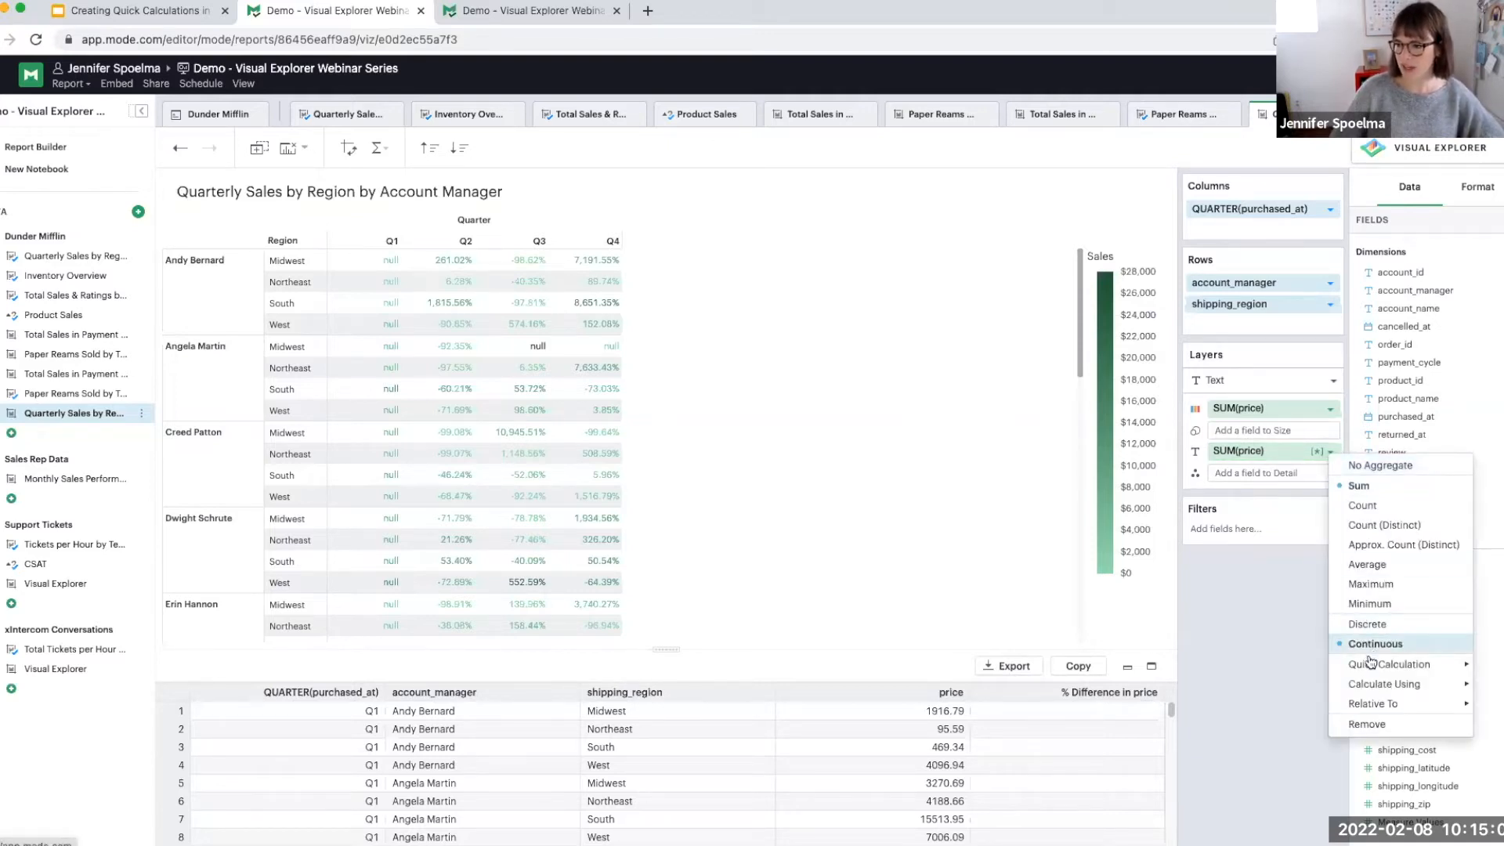
pyautogui.moveTo(1370, 666)
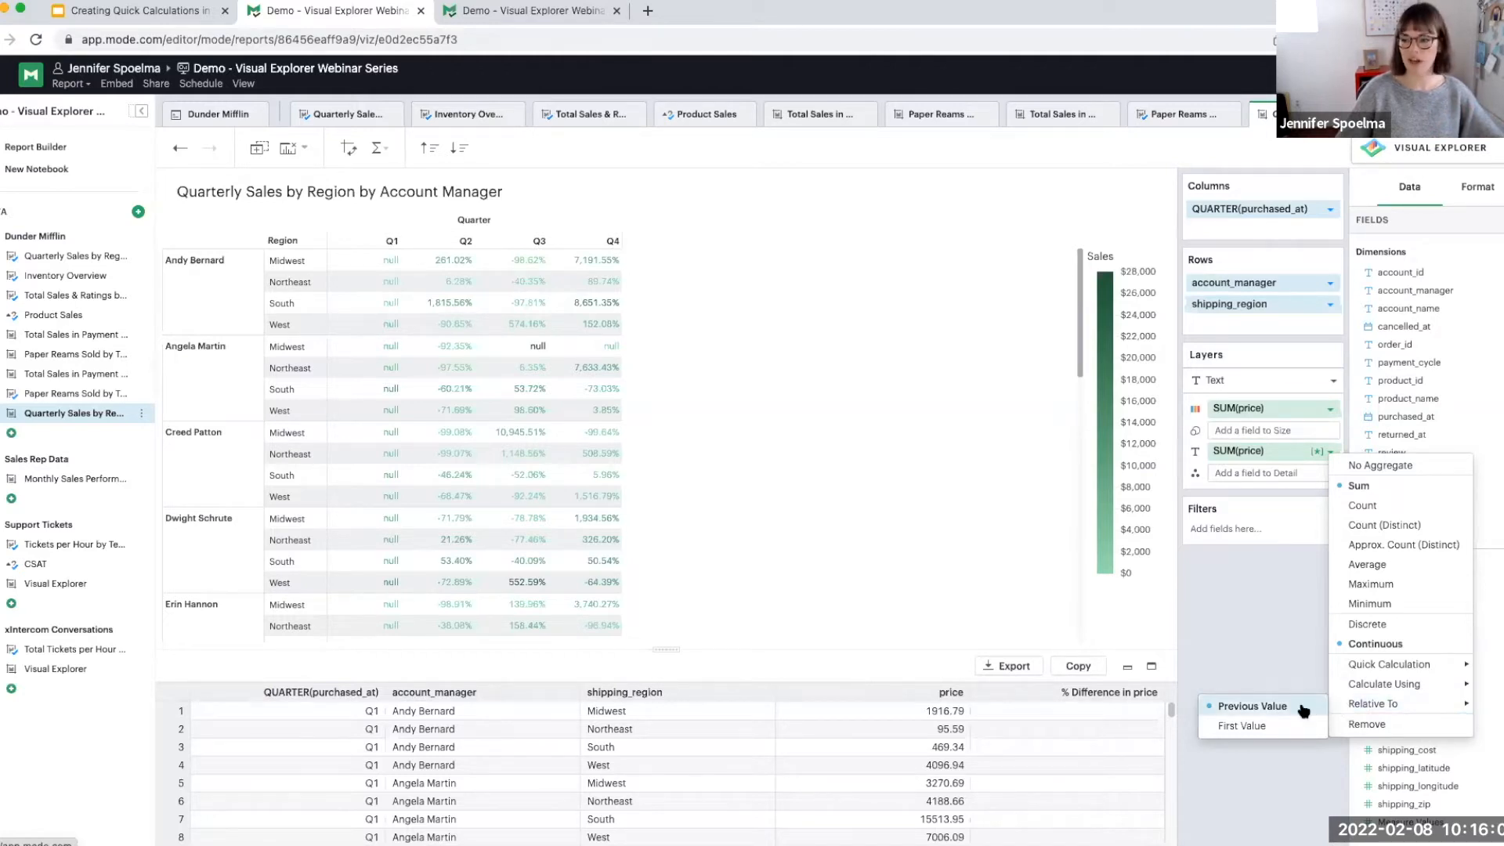
pyautogui.click(1237, 728)
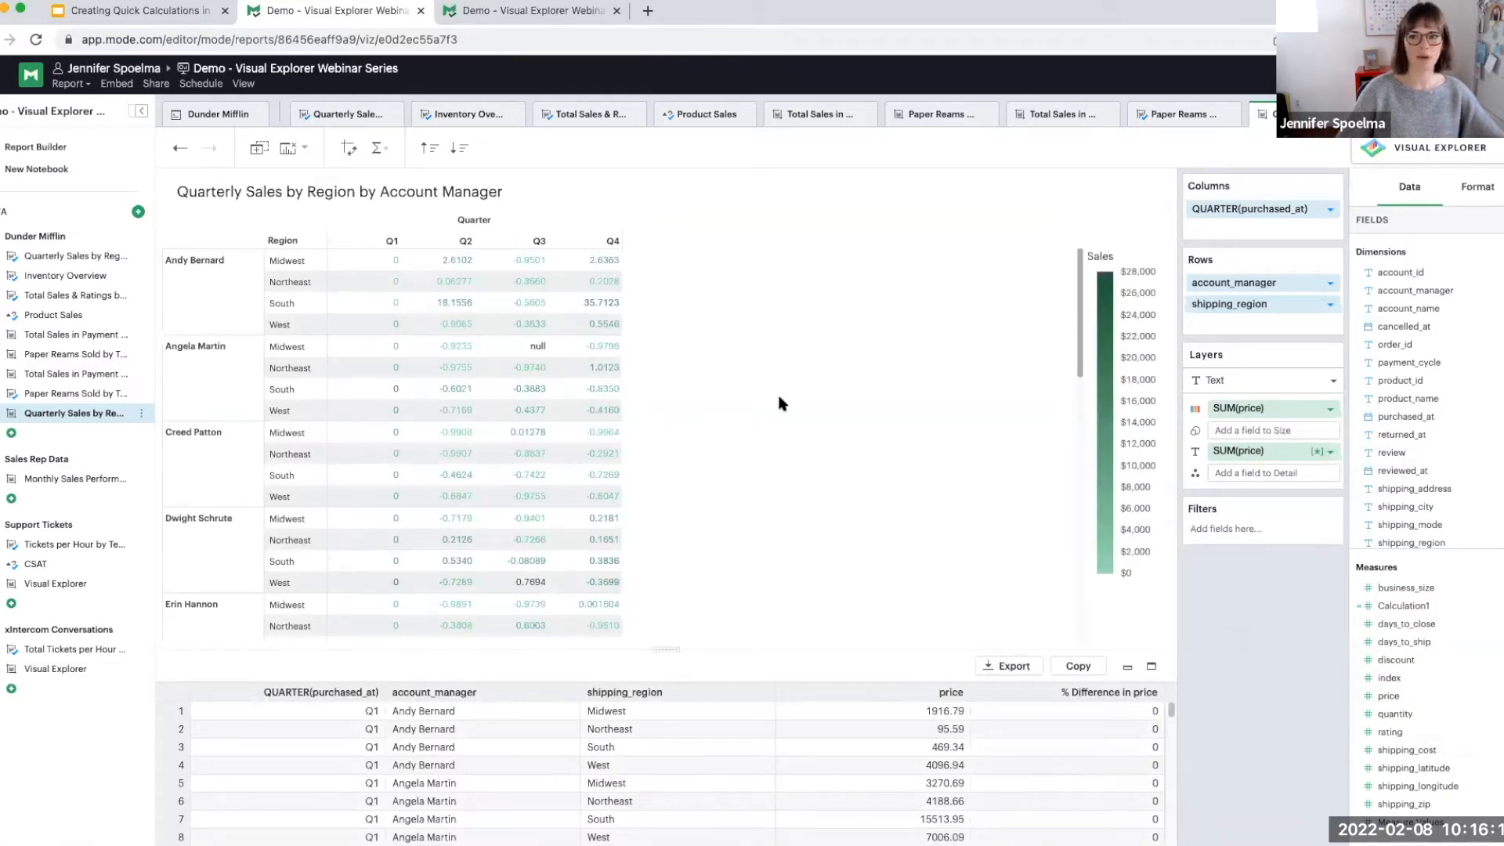
pyautogui.moveTo(521, 264)
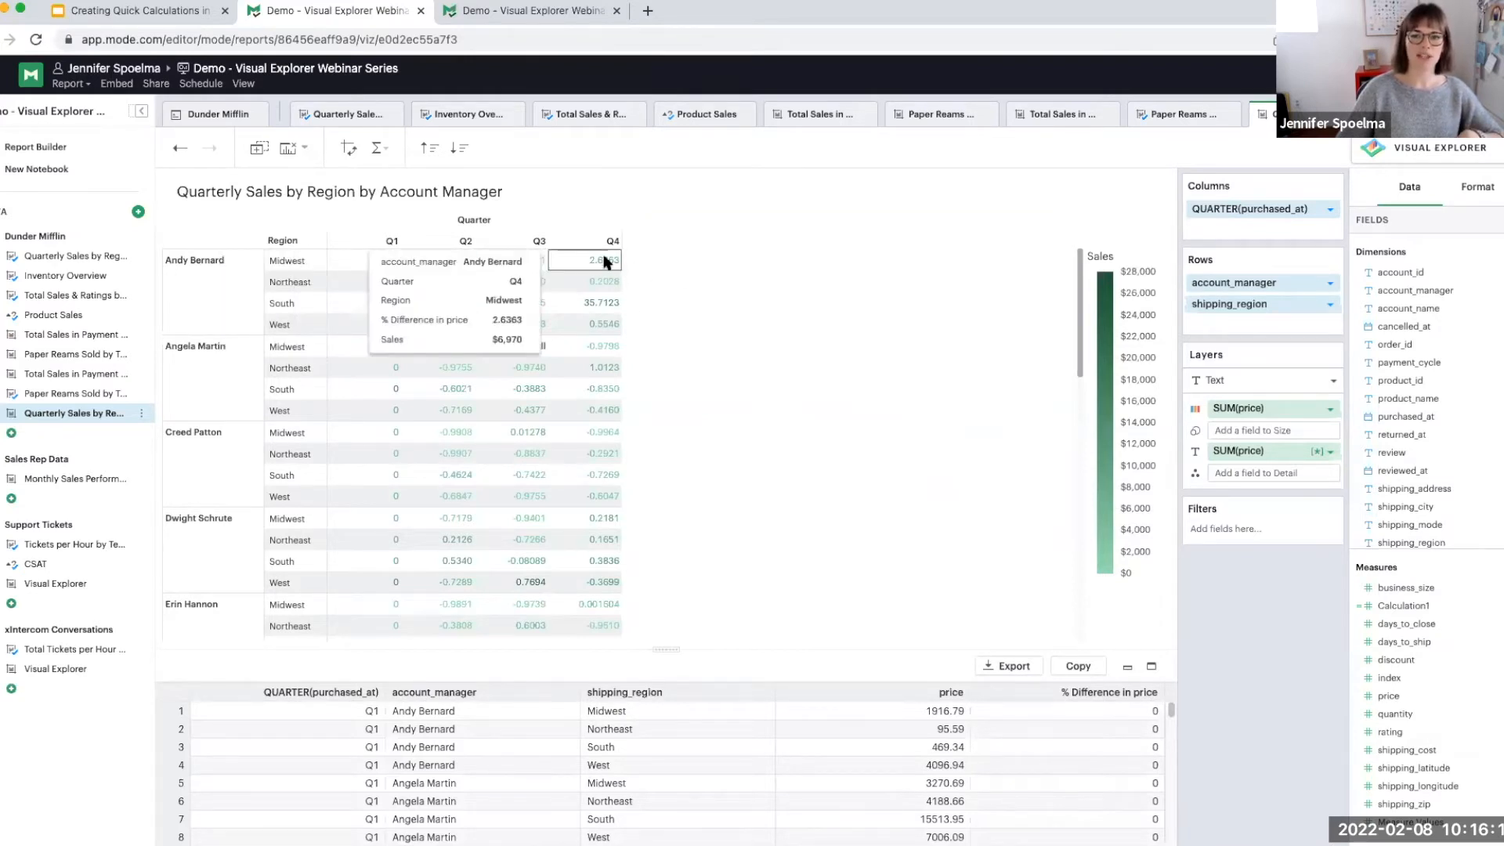
pyautogui.moveTo(373, 266)
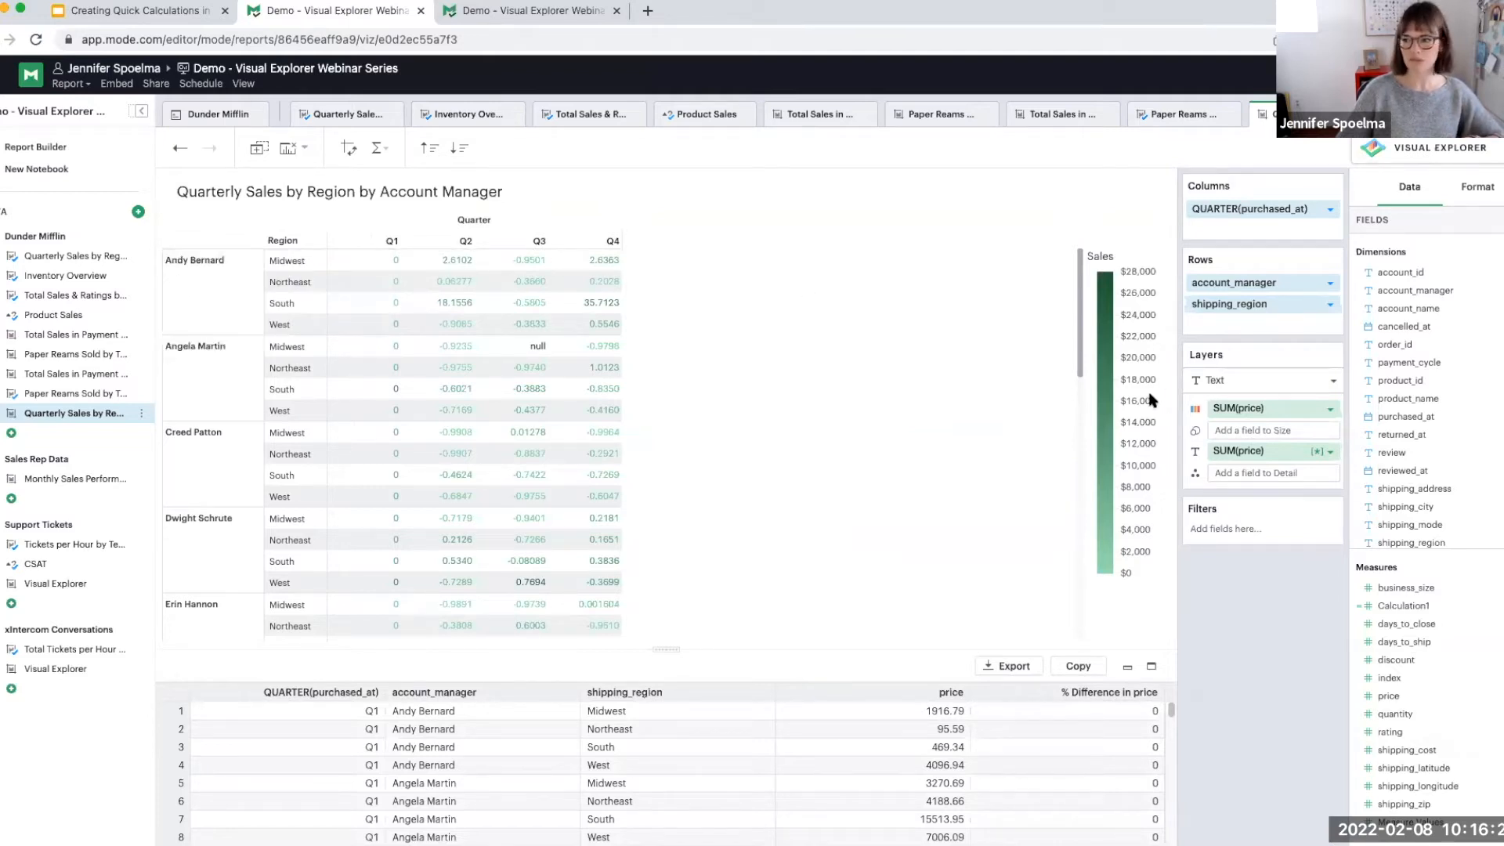
# - Set the SUM(price) text field's percent difference back to being relative to the Previous Value
pyautogui.click(1330, 452)
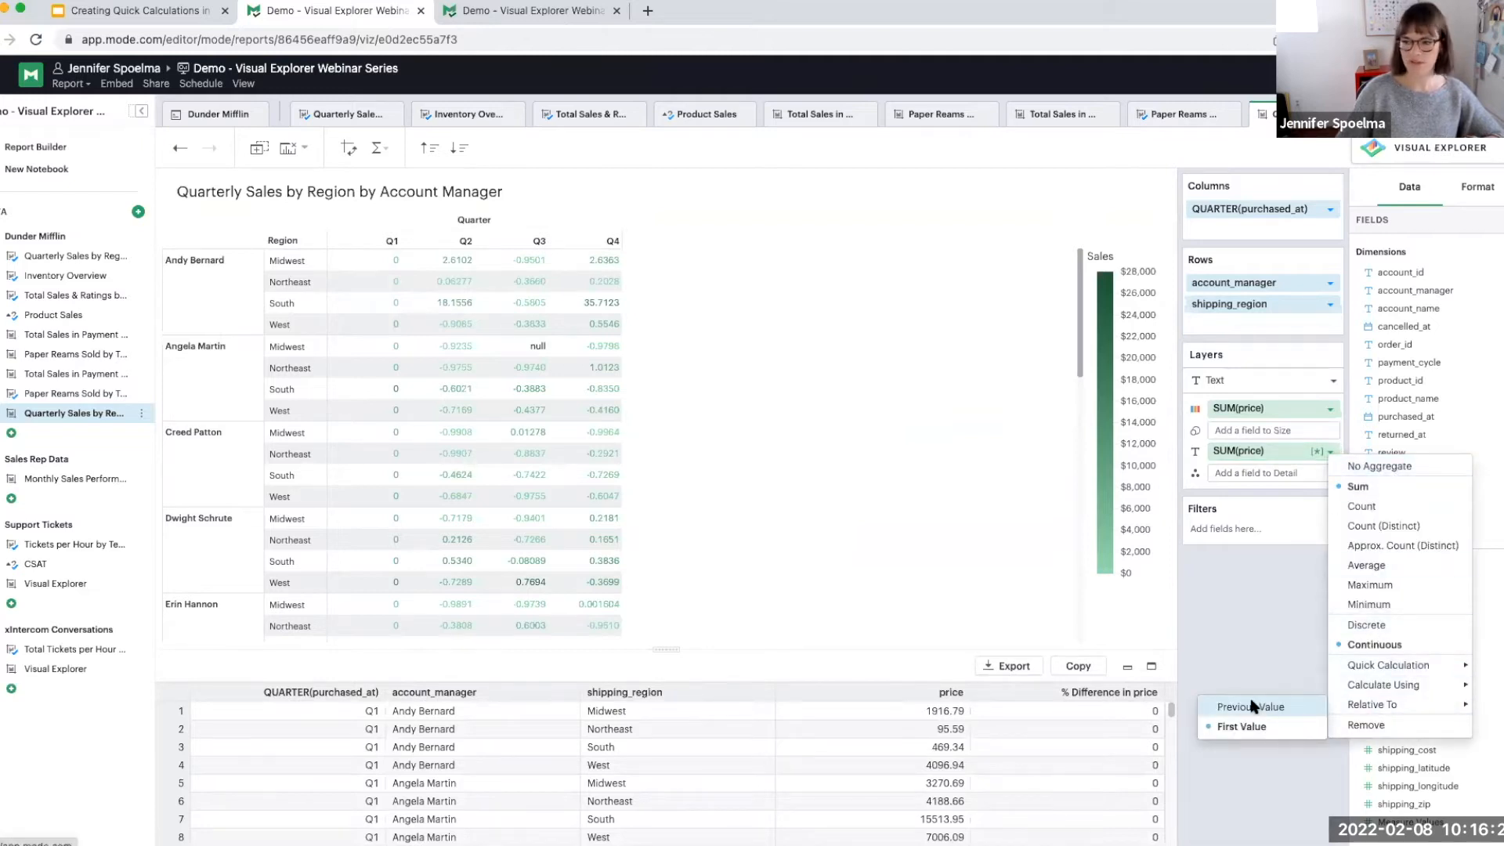
pyautogui.click(1252, 706)
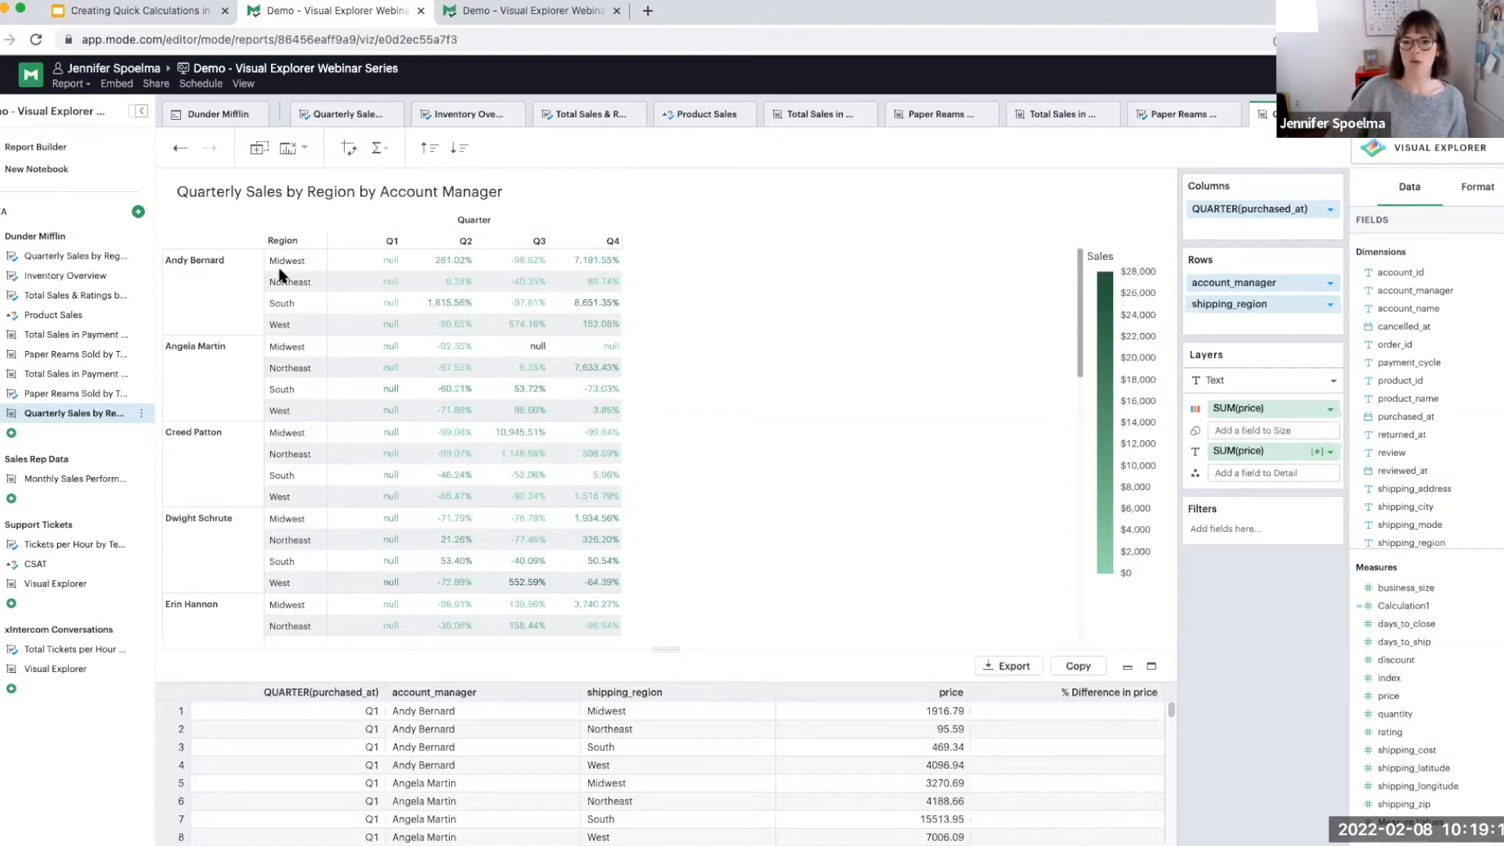
pyautogui.moveTo(394, 345)
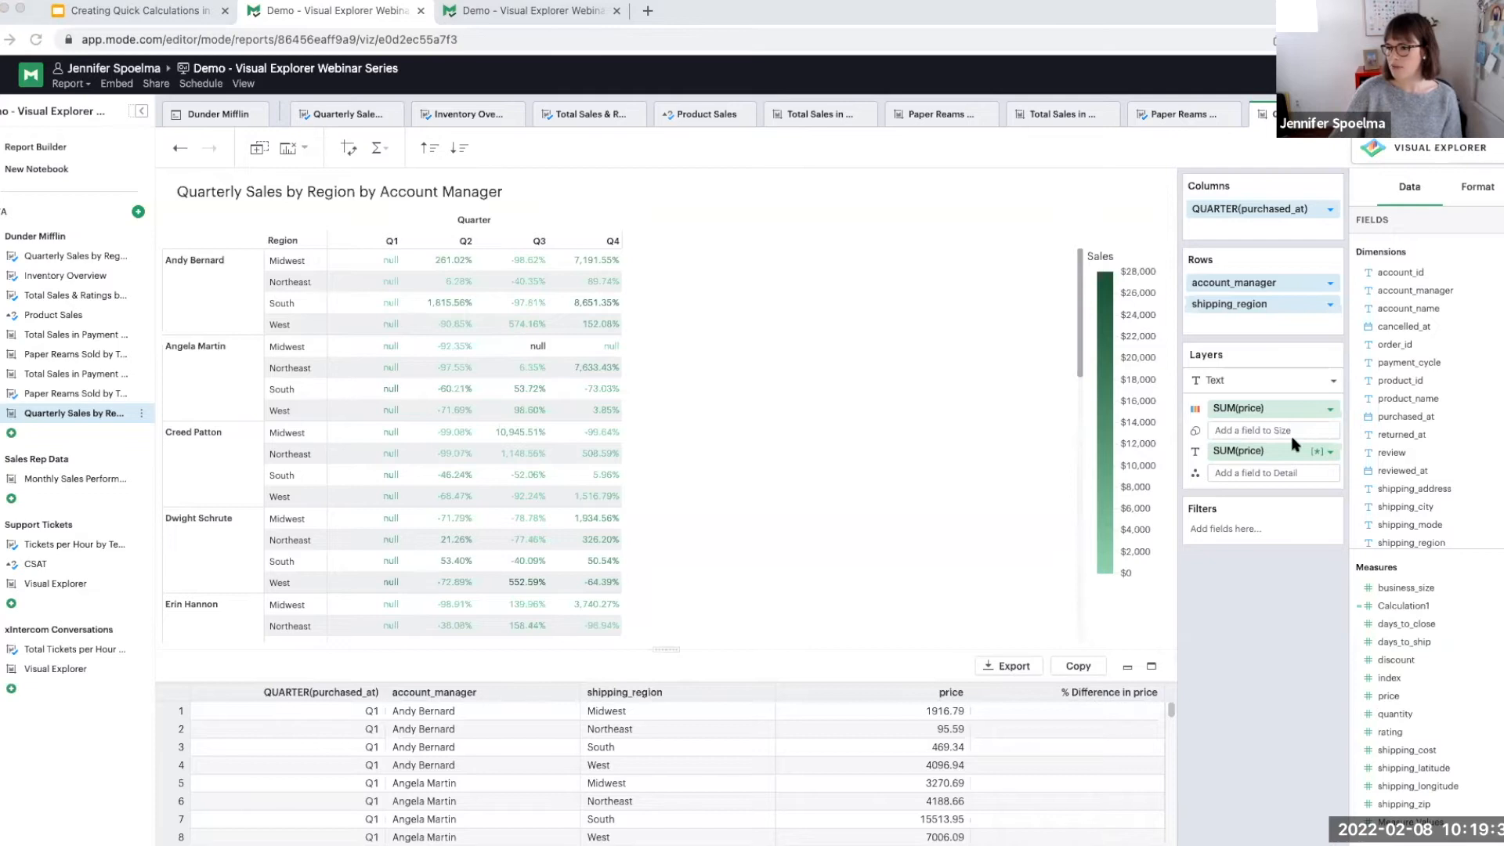
# - Calculate the percent difference of the SUM(price) text field using Pane Down
pyautogui.click(1331, 454)
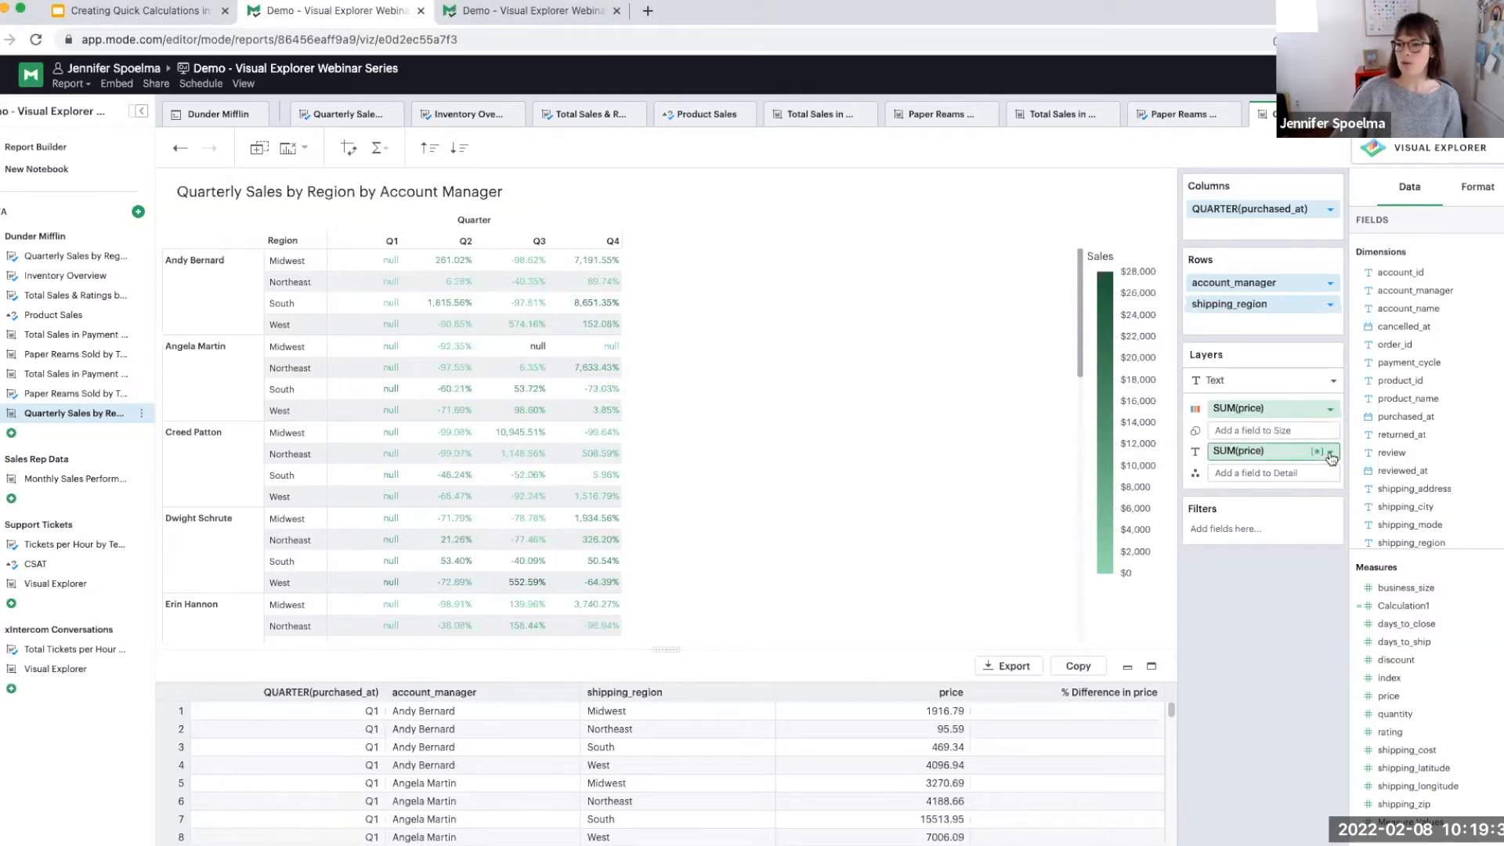
pyautogui.click(1331, 454)
pyautogui.moveTo(1379, 666)
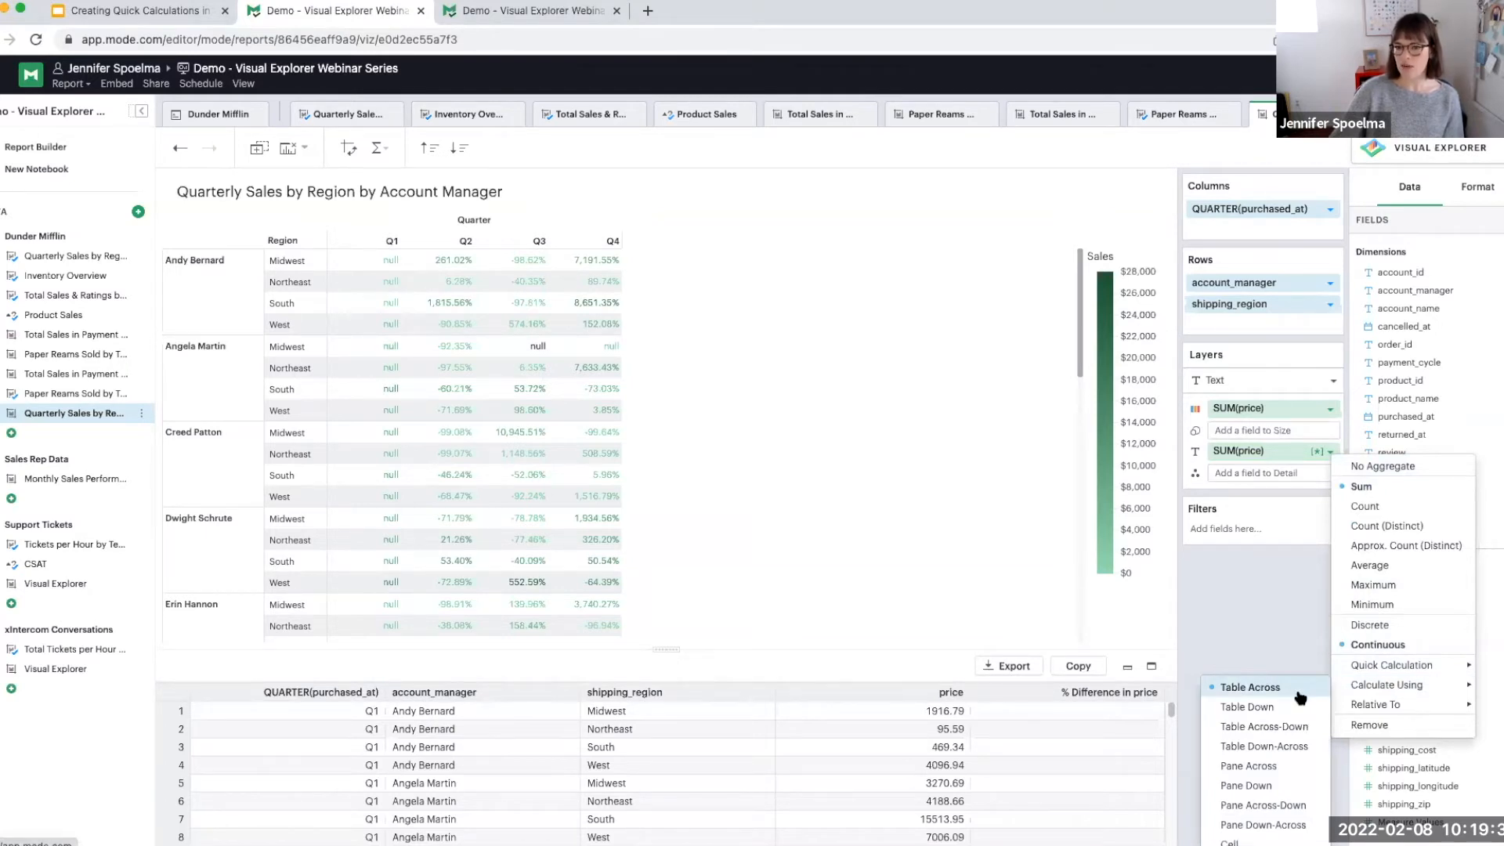
pyautogui.click(1234, 787)
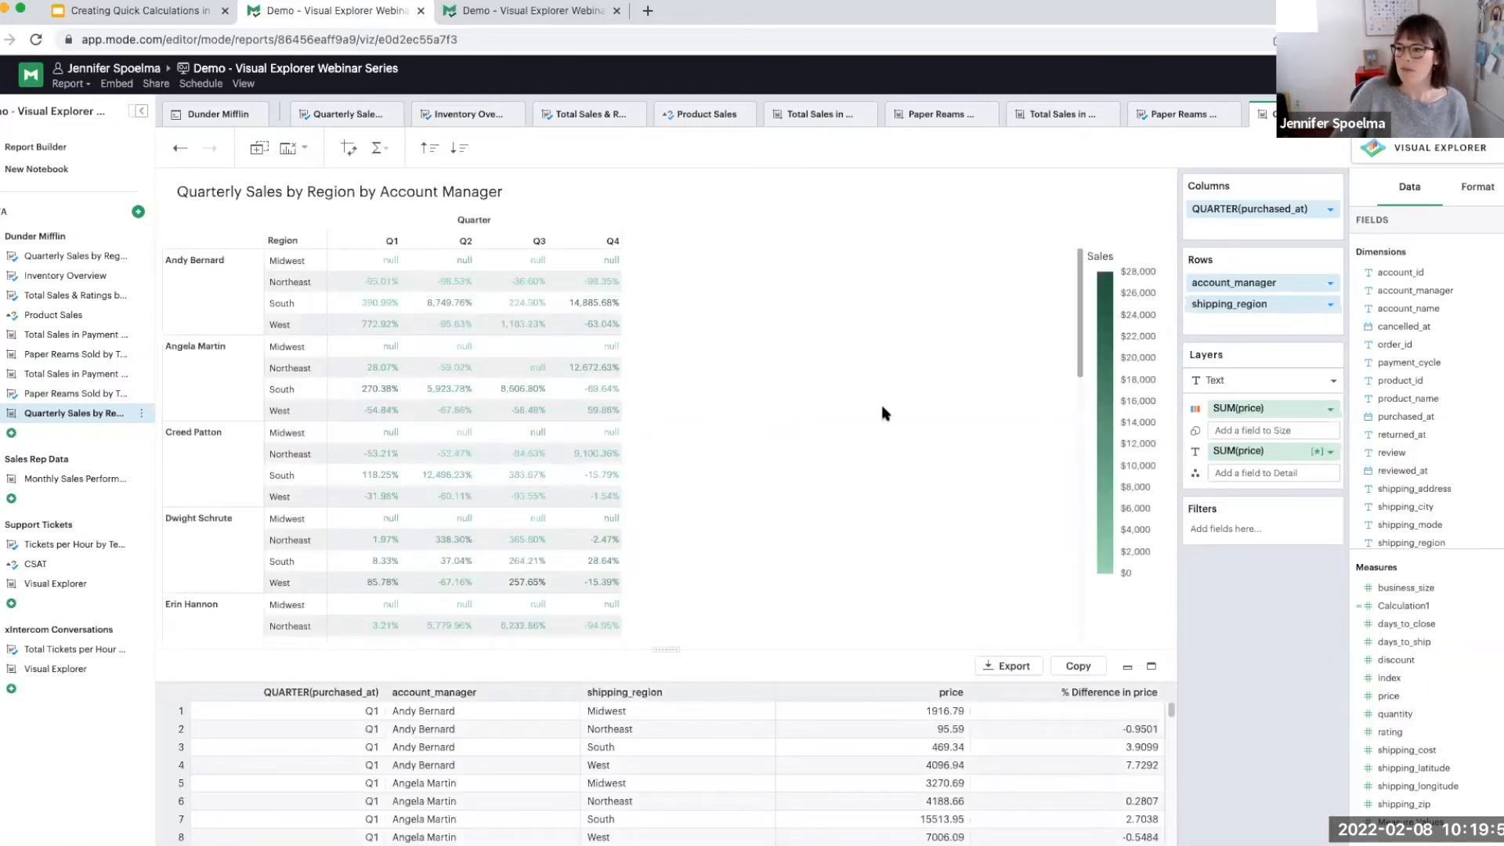
pyautogui.click(1330, 453)
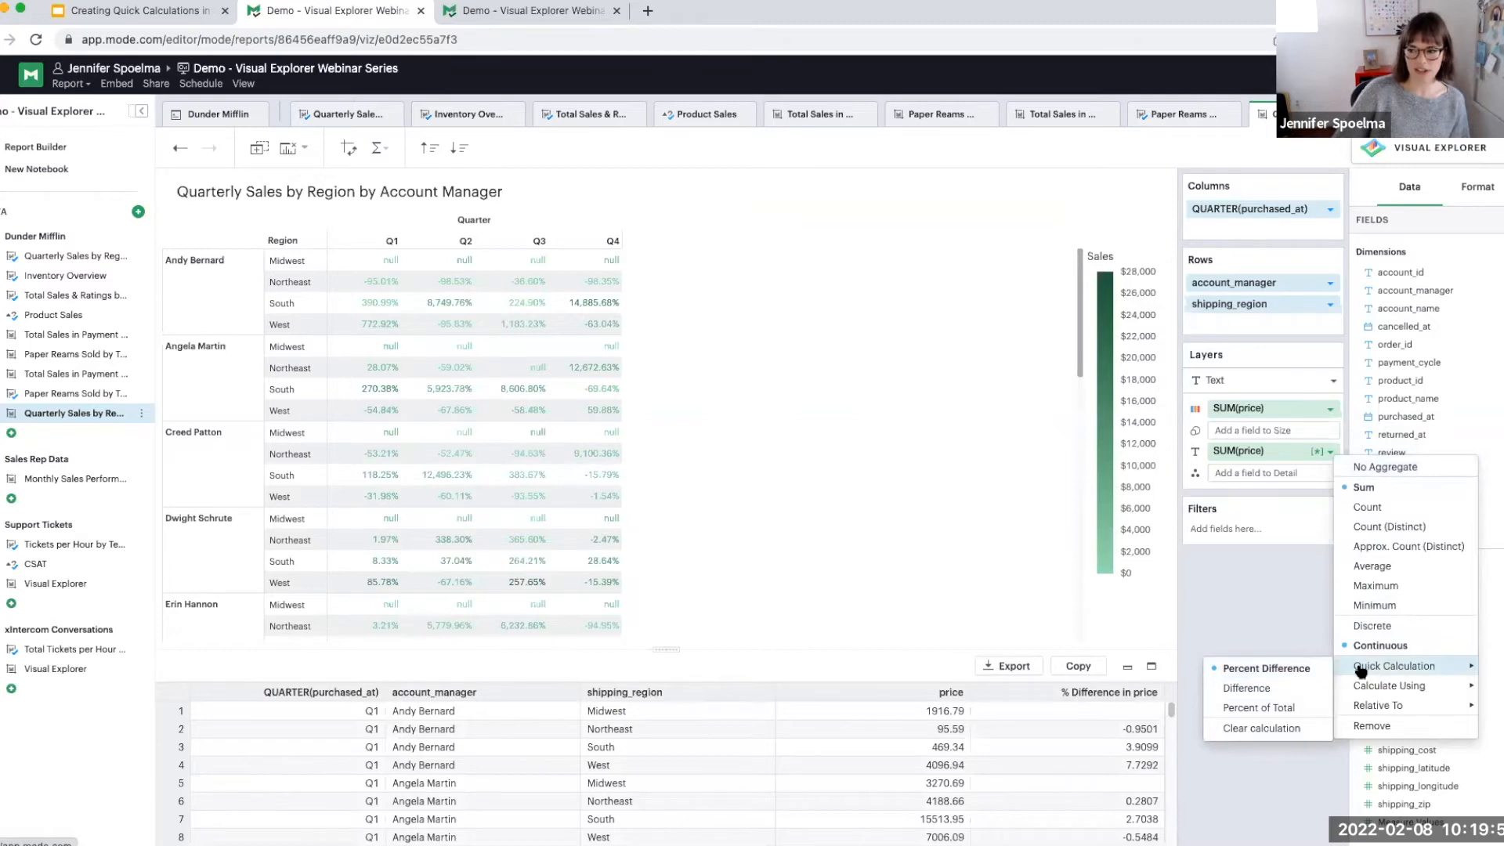
pyautogui.click(910, 557)
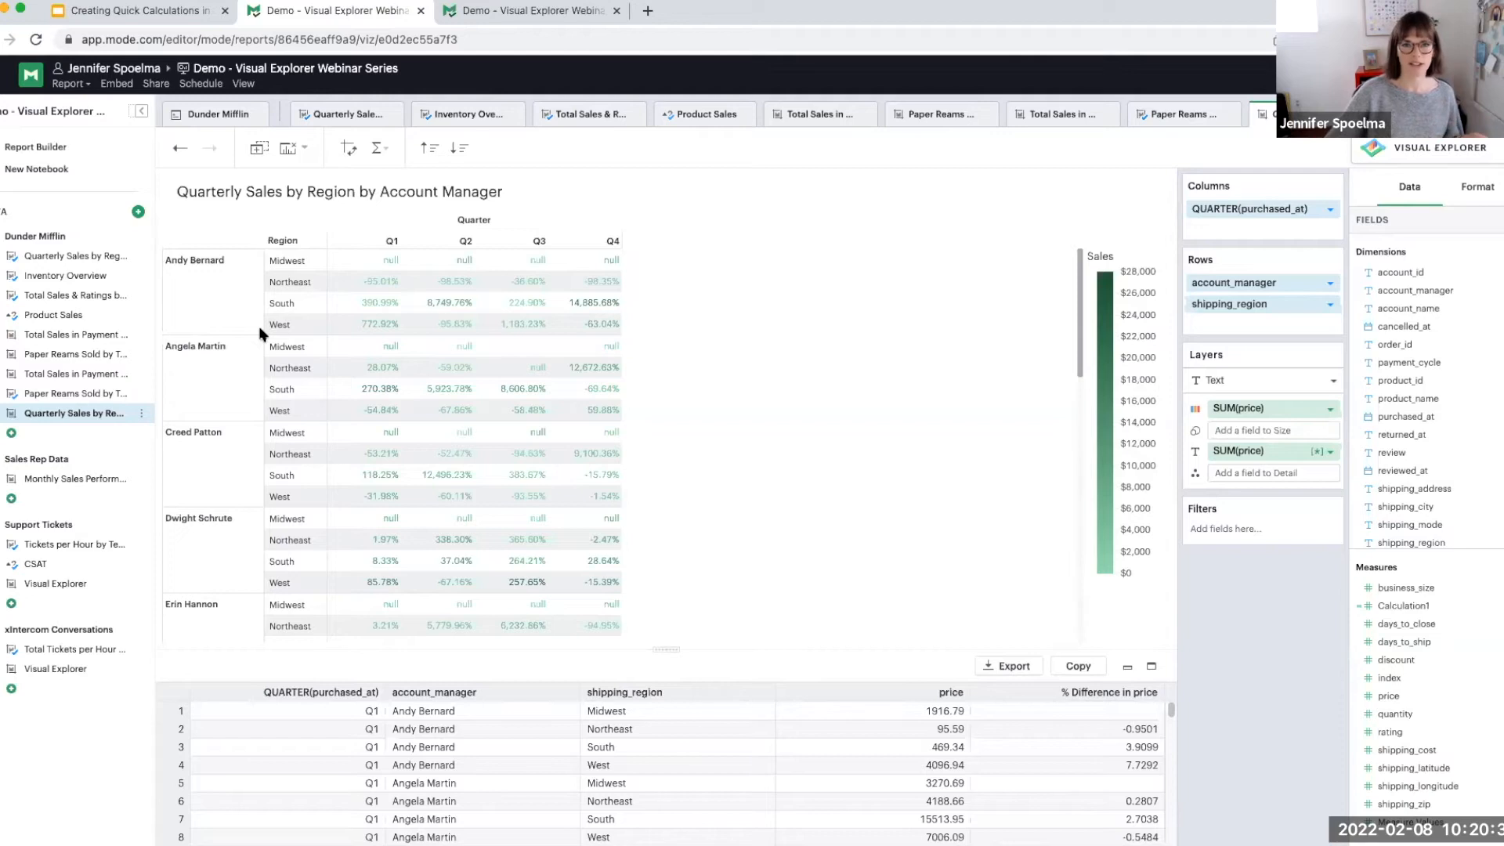
# - Switch the quick calculation on the SUM(price) text field to Percent of Total
pyautogui.click(1329, 452)
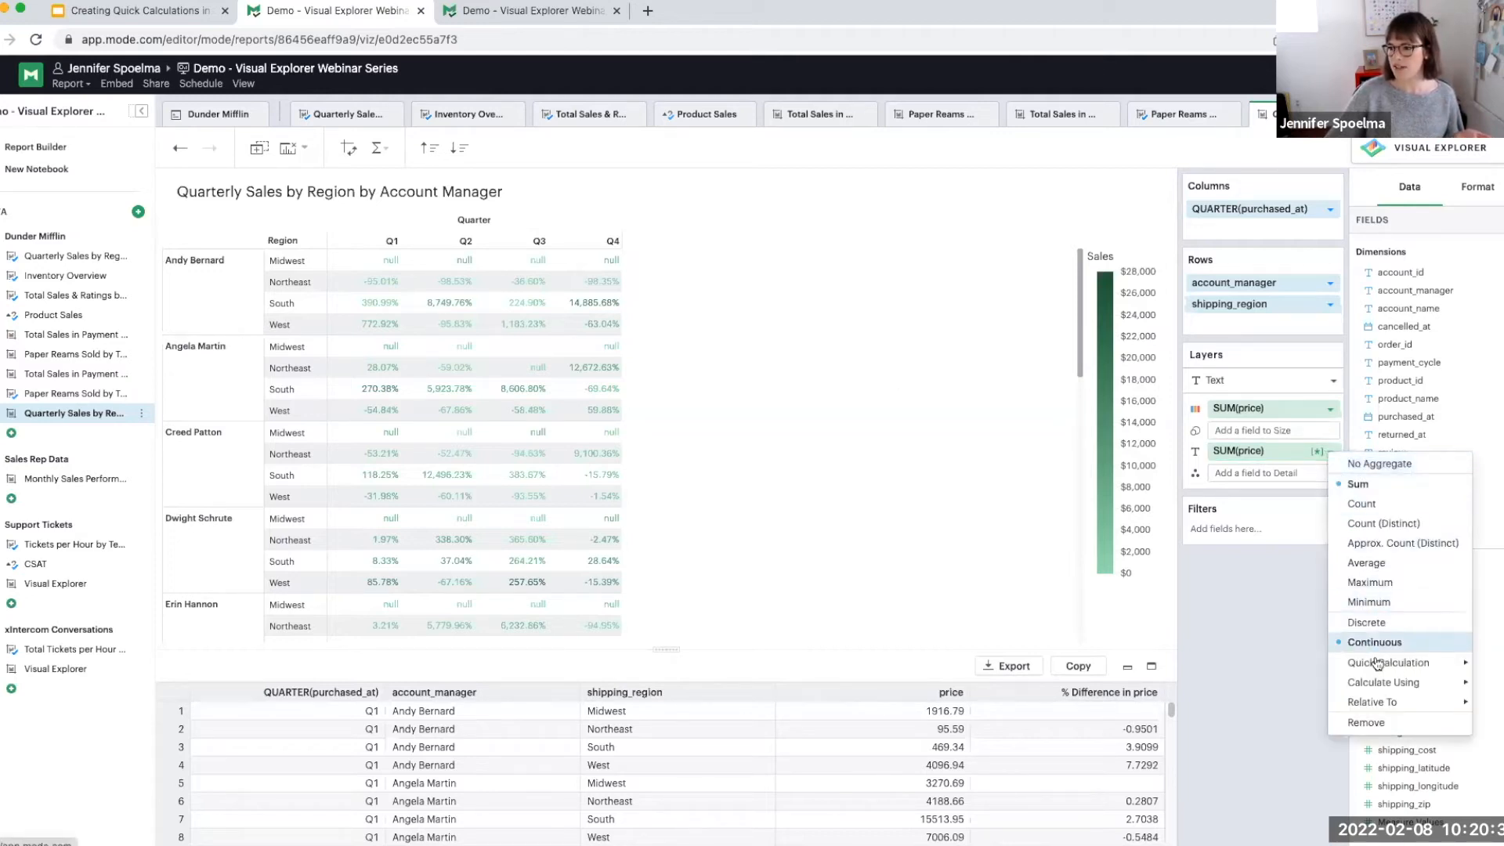
pyautogui.moveTo(1377, 667)
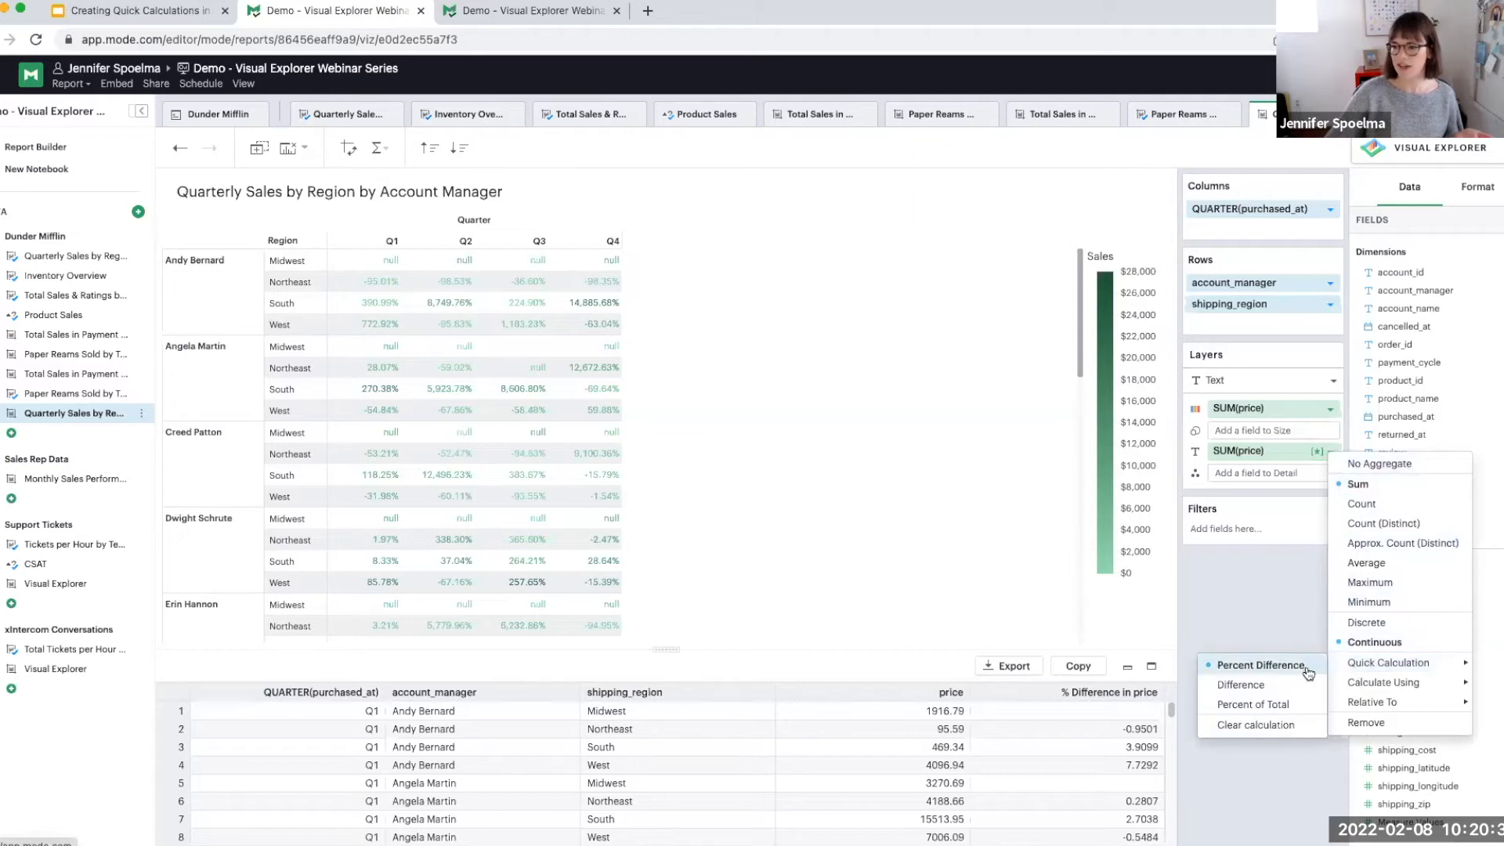
pyautogui.click(1251, 705)
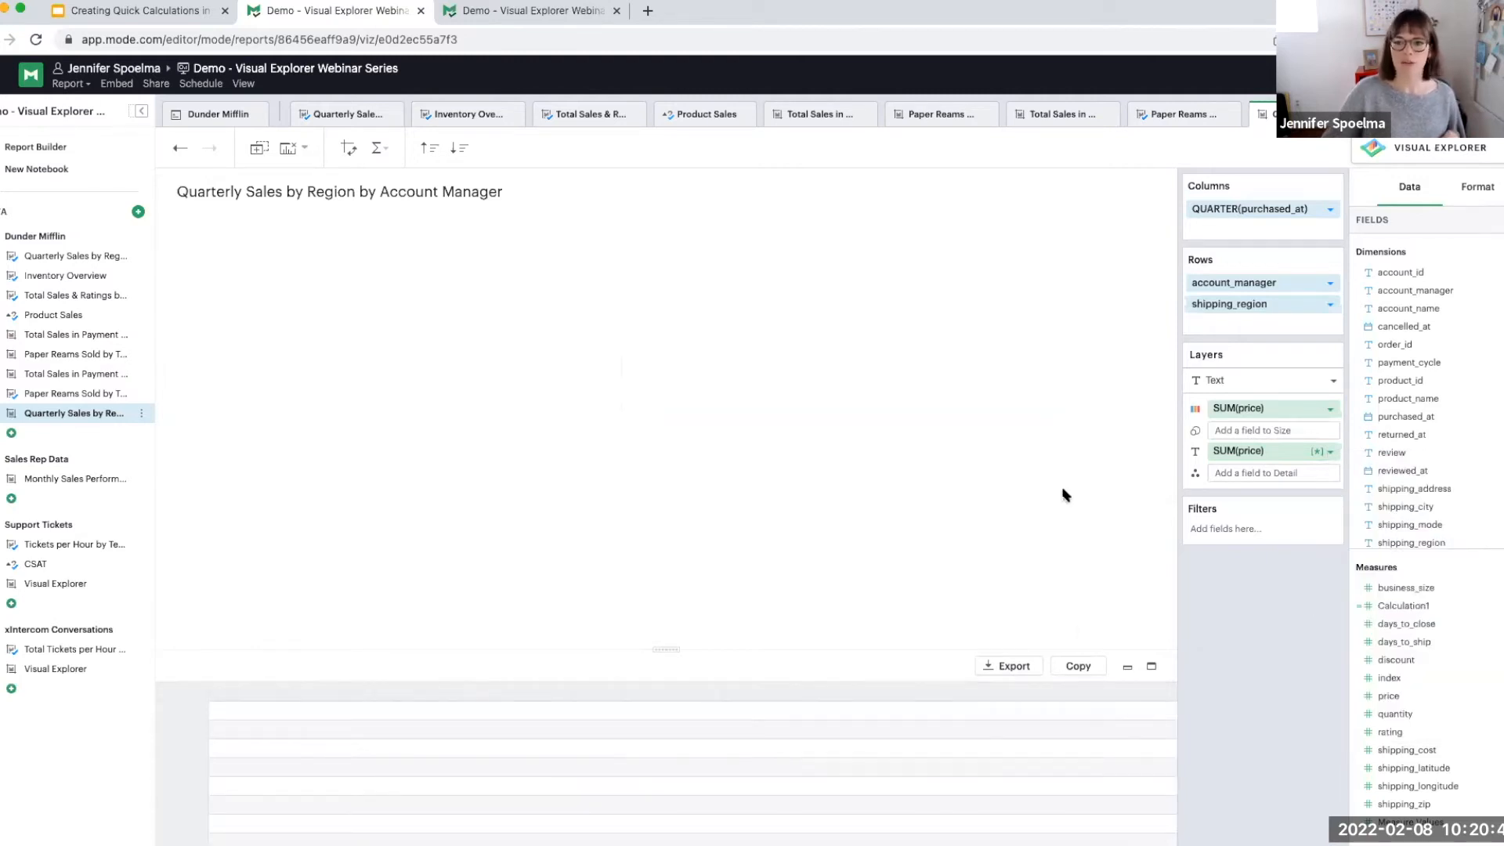
# - Calculate the percent of total for the SUM(price) text field using Pane Down, within each account manager
pyautogui.click(1332, 452)
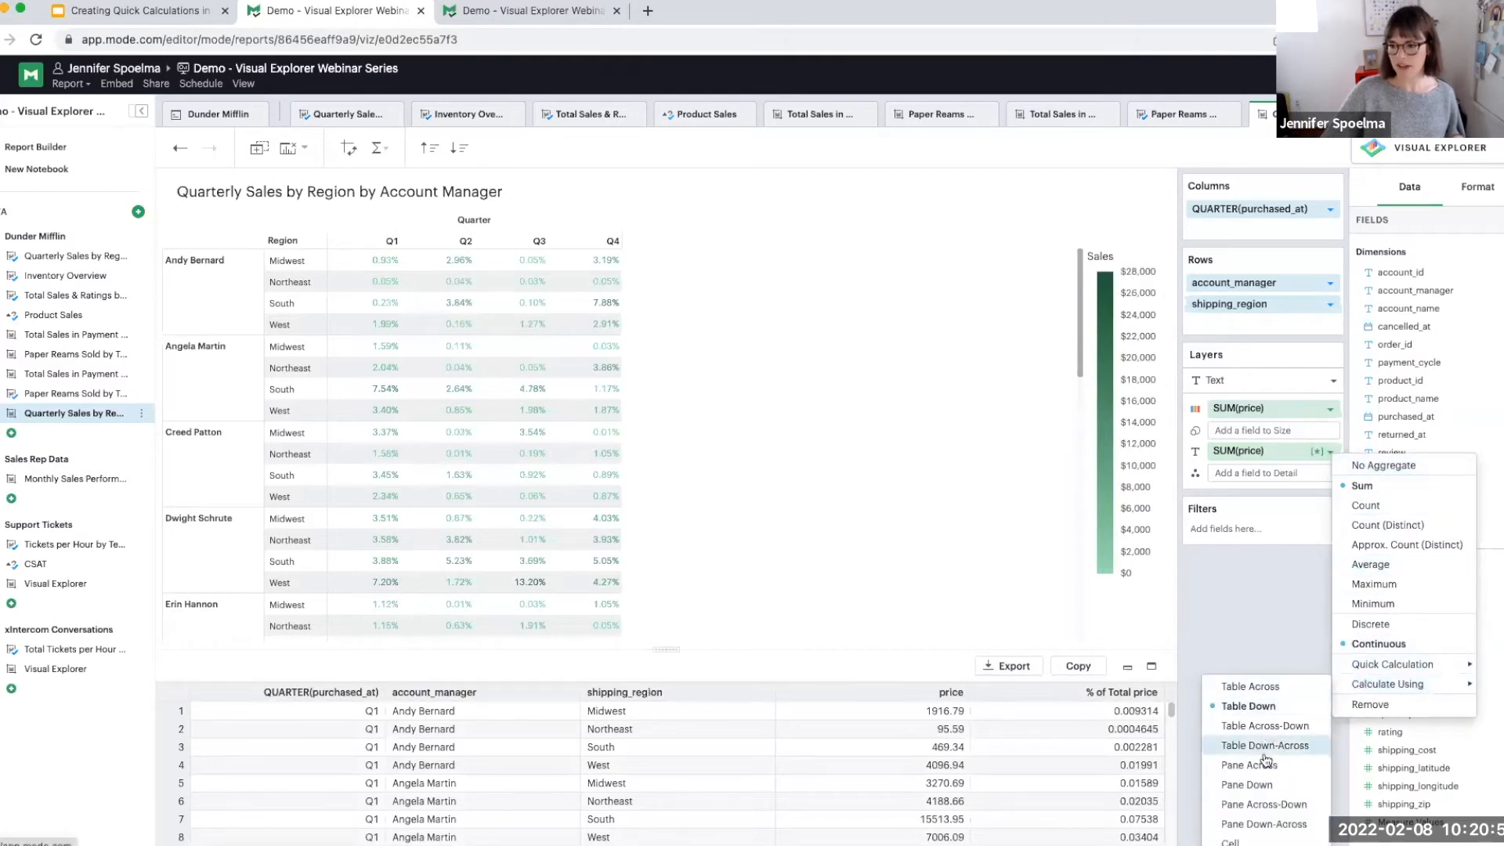
pyautogui.click(1244, 787)
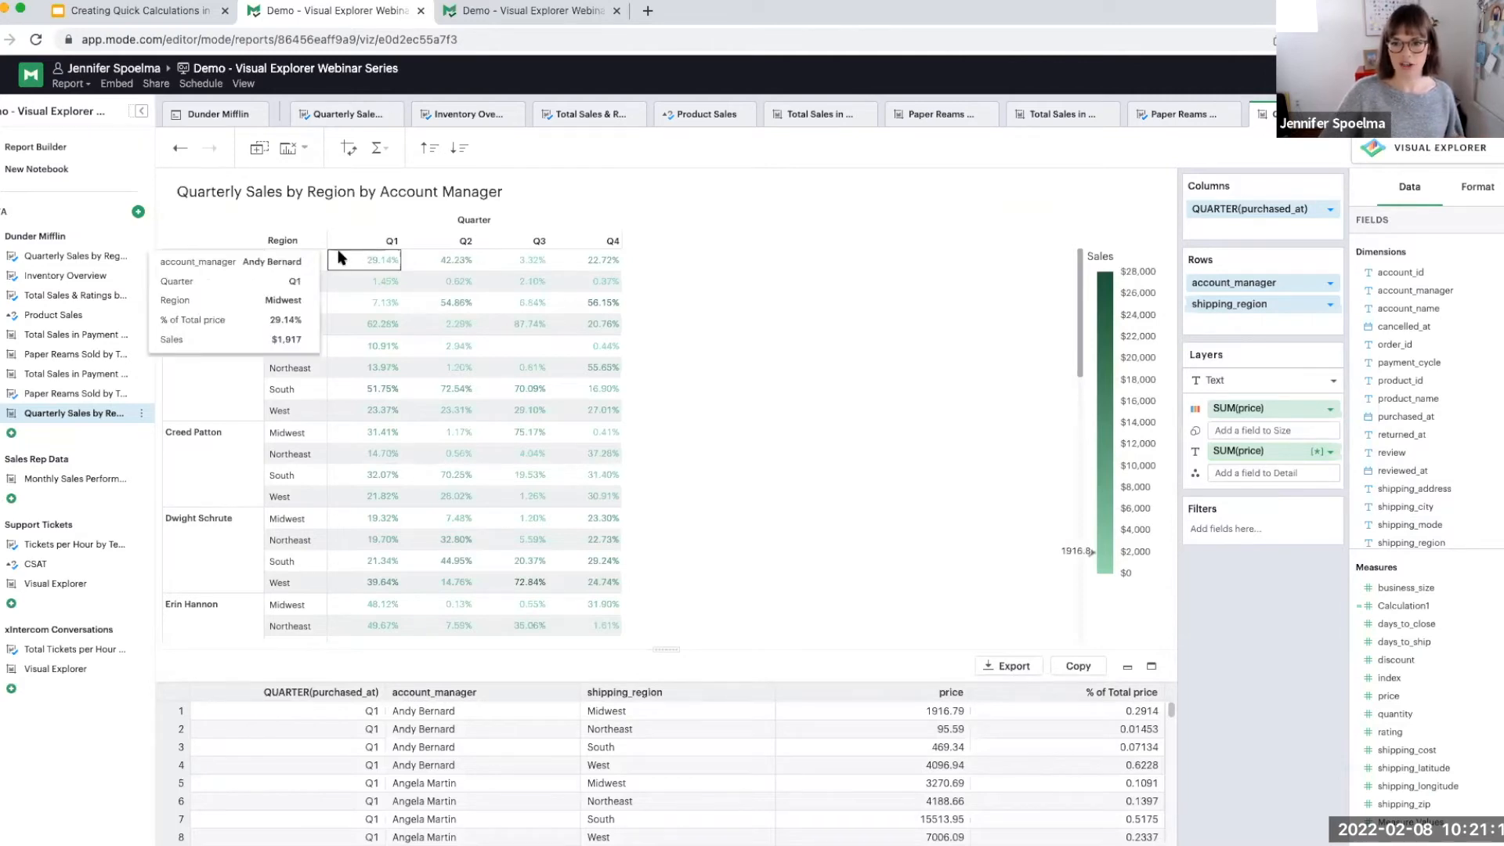
pyautogui.moveTo(337, 326)
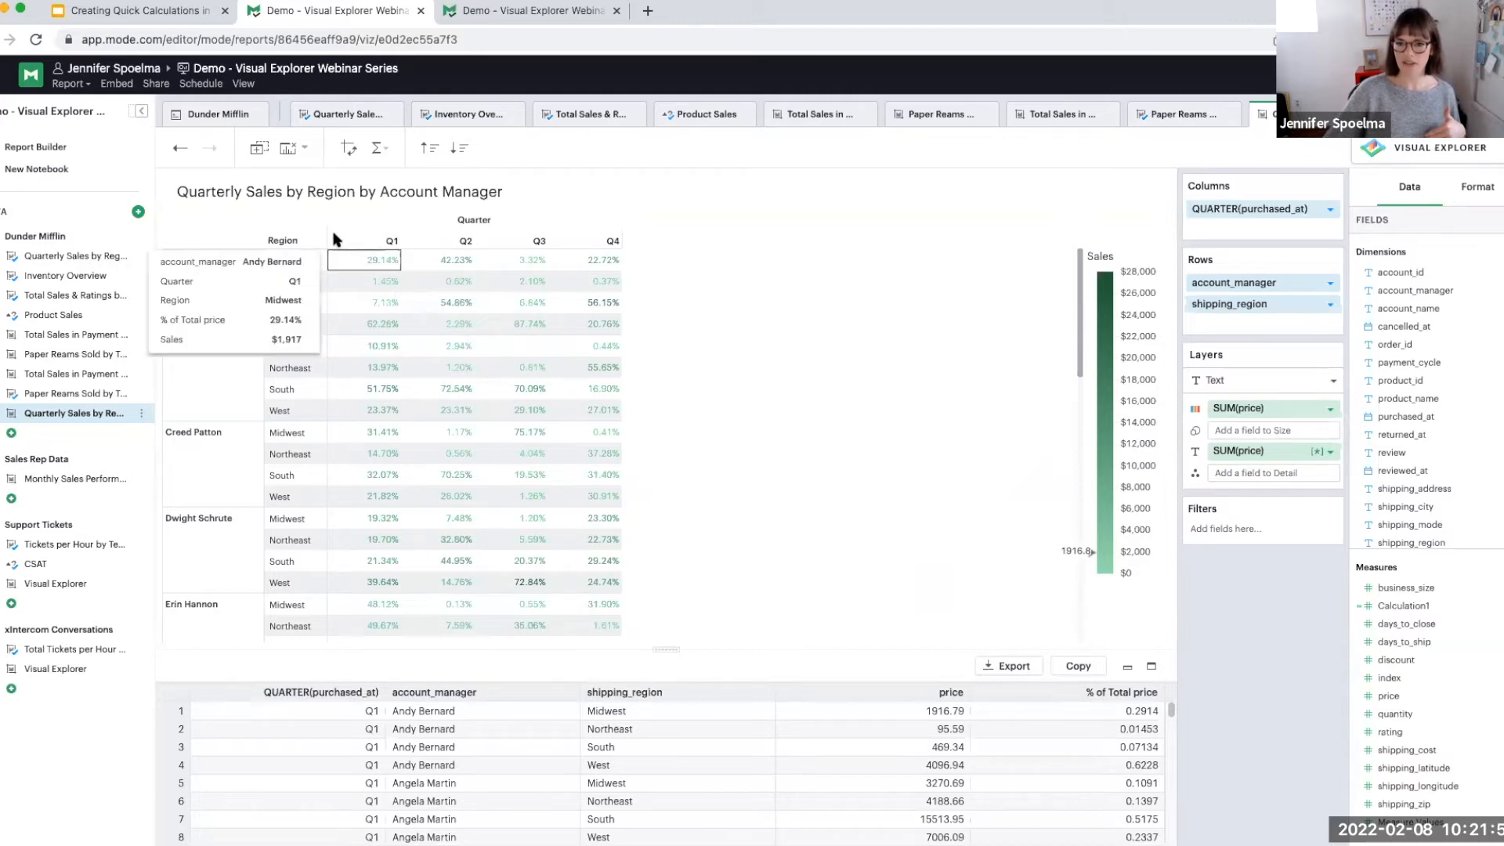
pyautogui.moveTo(339, 289)
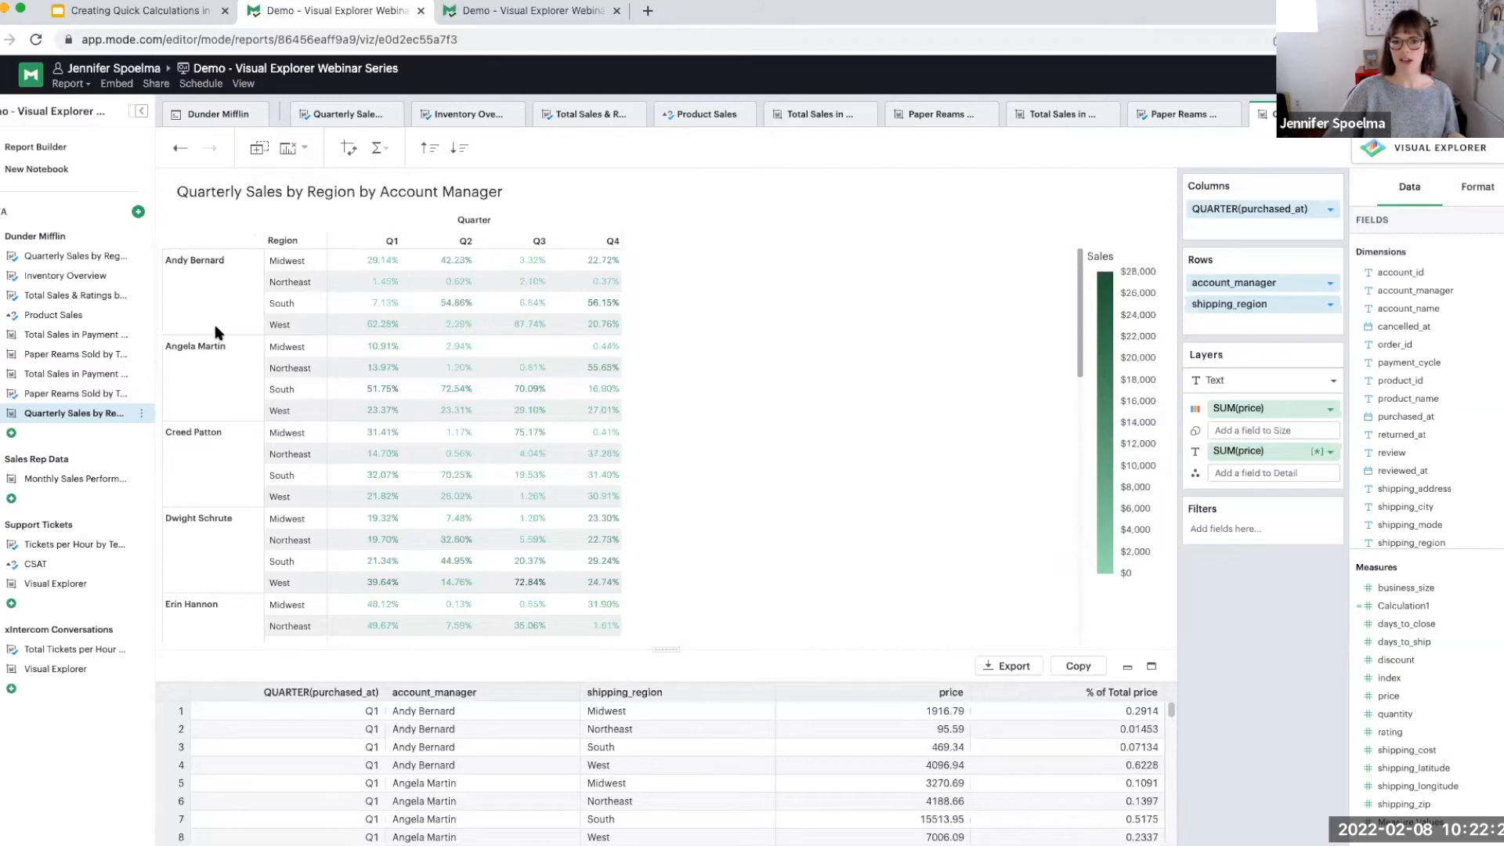
pyautogui.moveTo(420, 327)
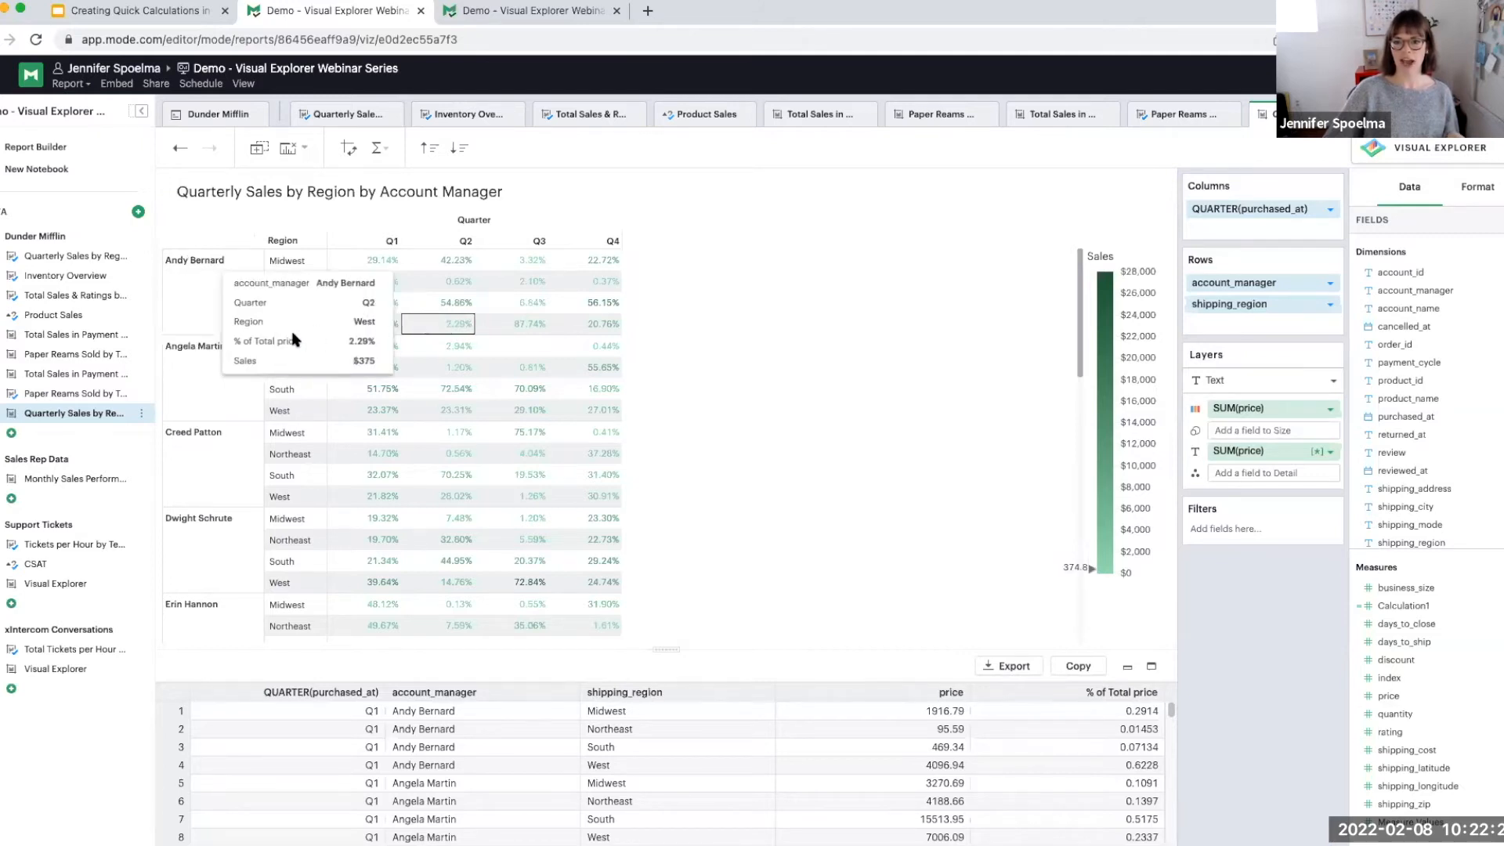
# - Calculate the percent of total for the SUM(price) text field using Table Down and review the table values
pyautogui.click(1330, 456)
pyautogui.moveTo(1372, 689)
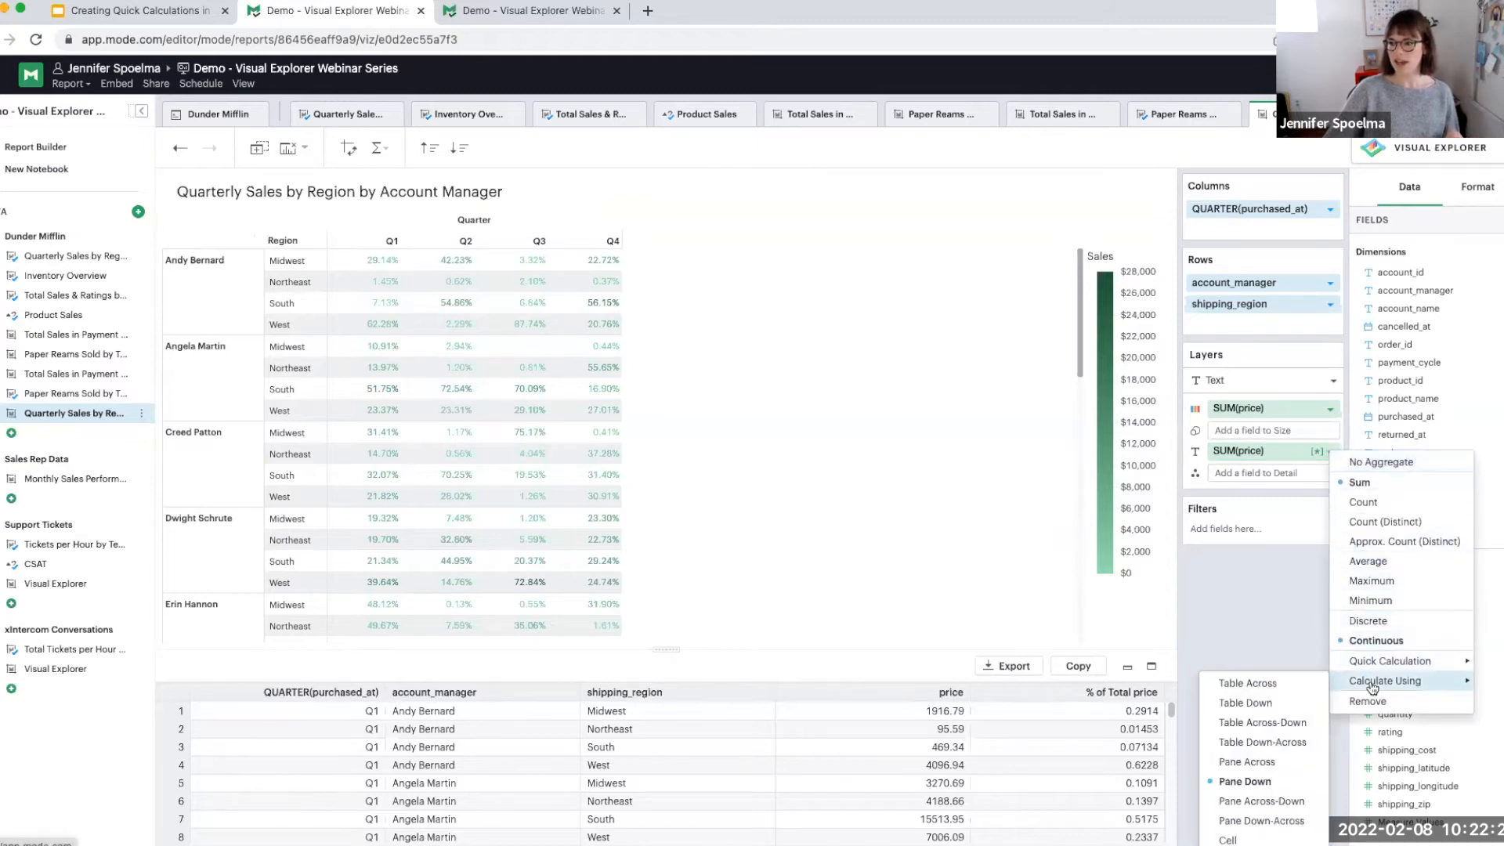
pyautogui.click(1230, 706)
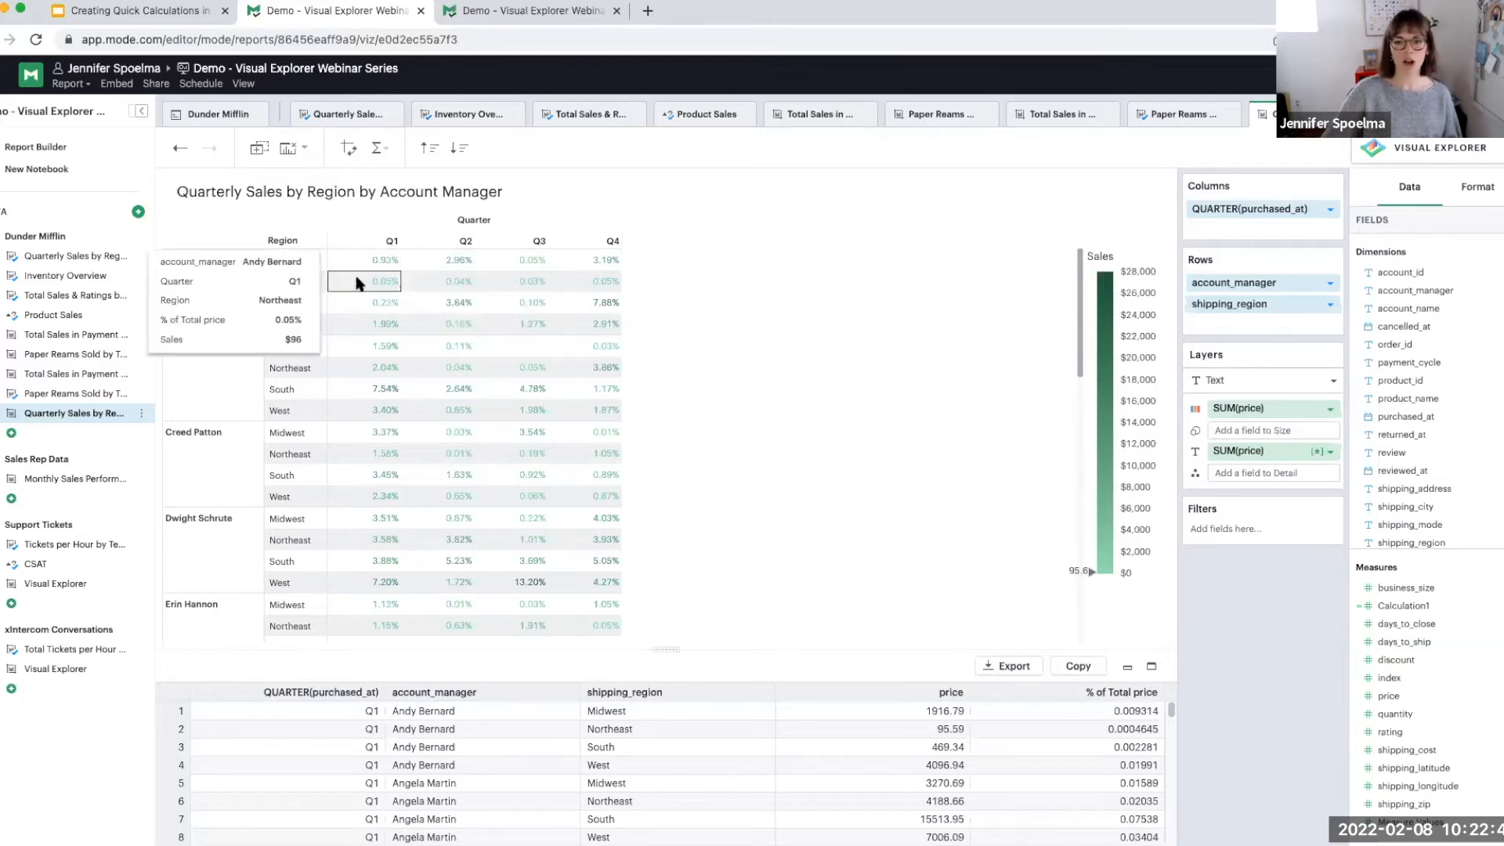
pyautogui.scroll(-2, 353, 258)
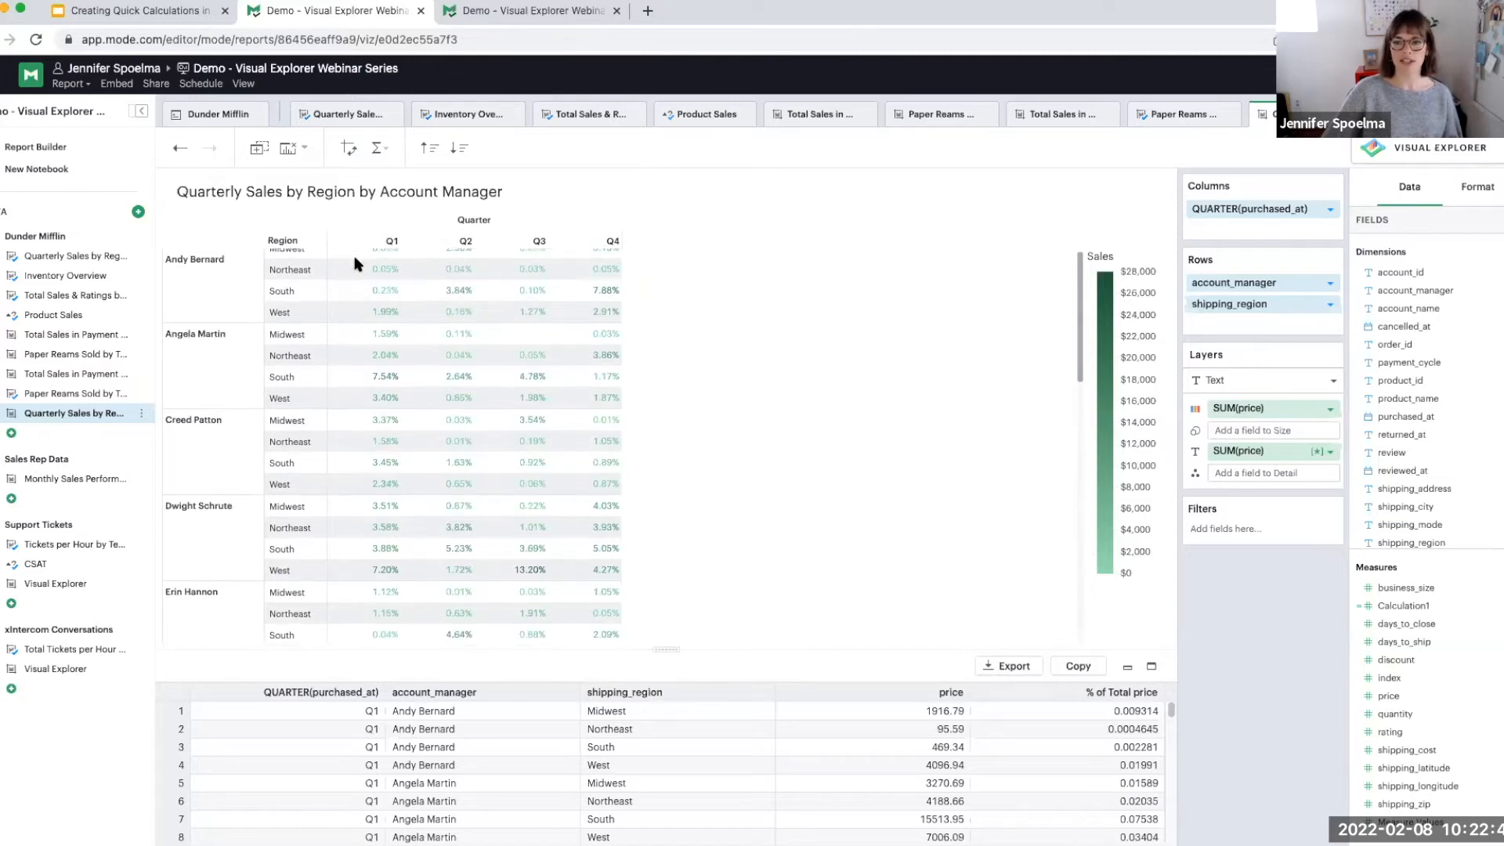
pyautogui.scroll(-5, 354, 266)
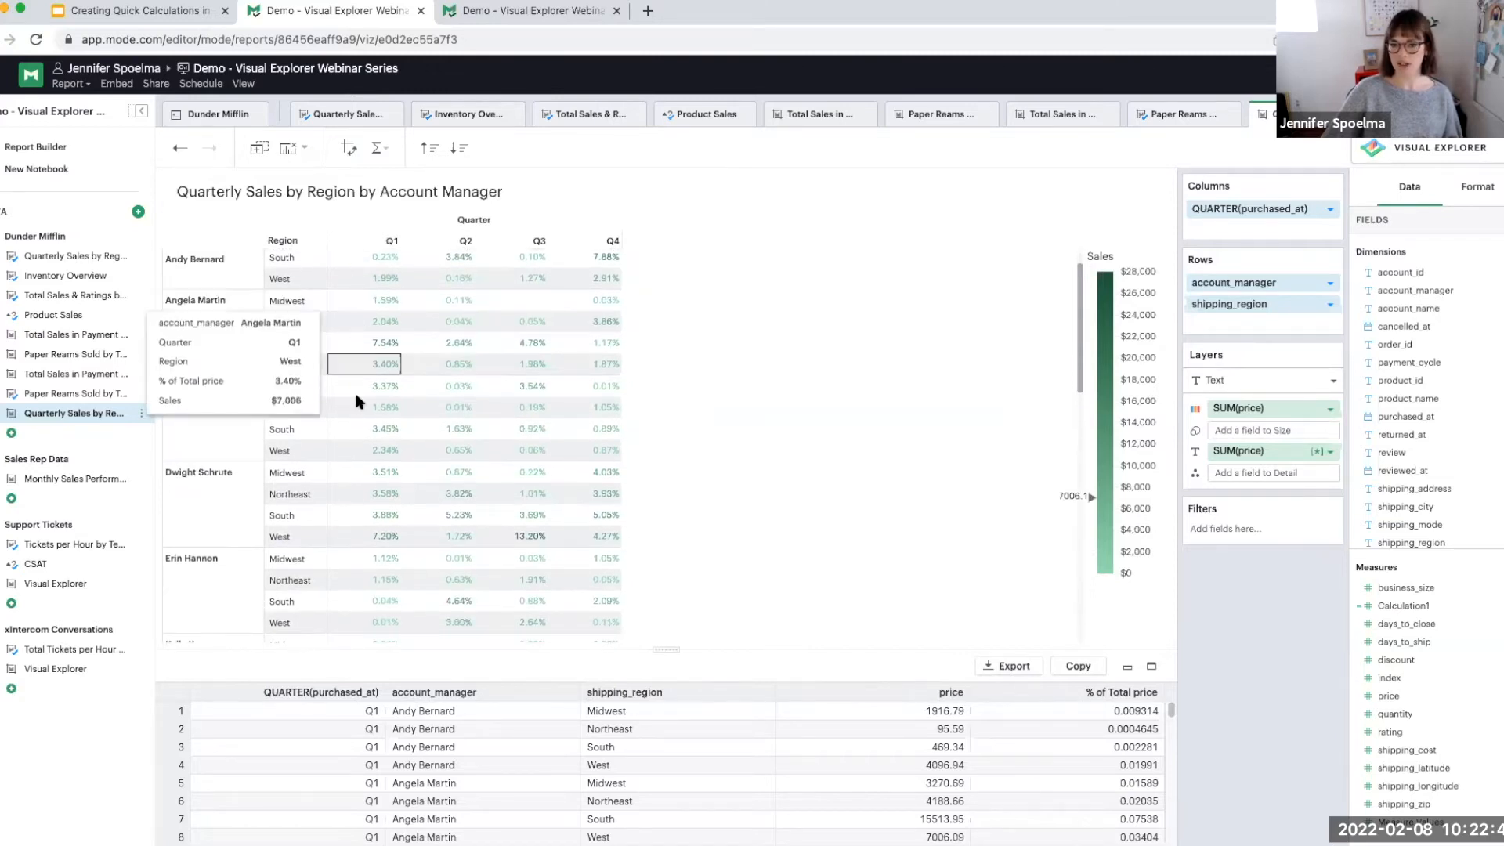
# - Review the percent-of-total values for the remaining account managers down to the end of the table
pyautogui.scroll(-8, 348, 429)
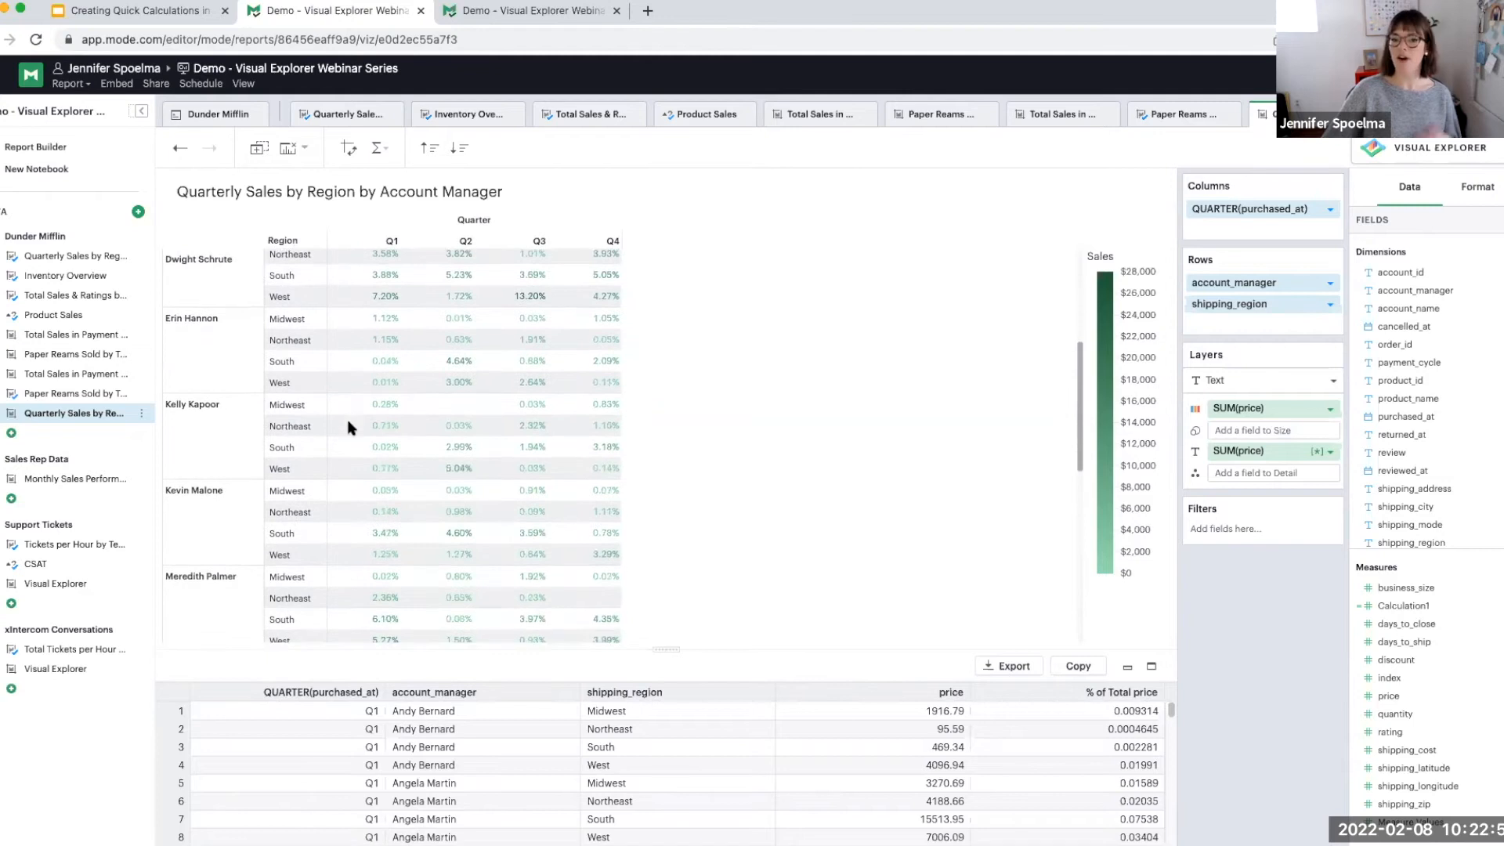
pyautogui.scroll(-18, 345, 470)
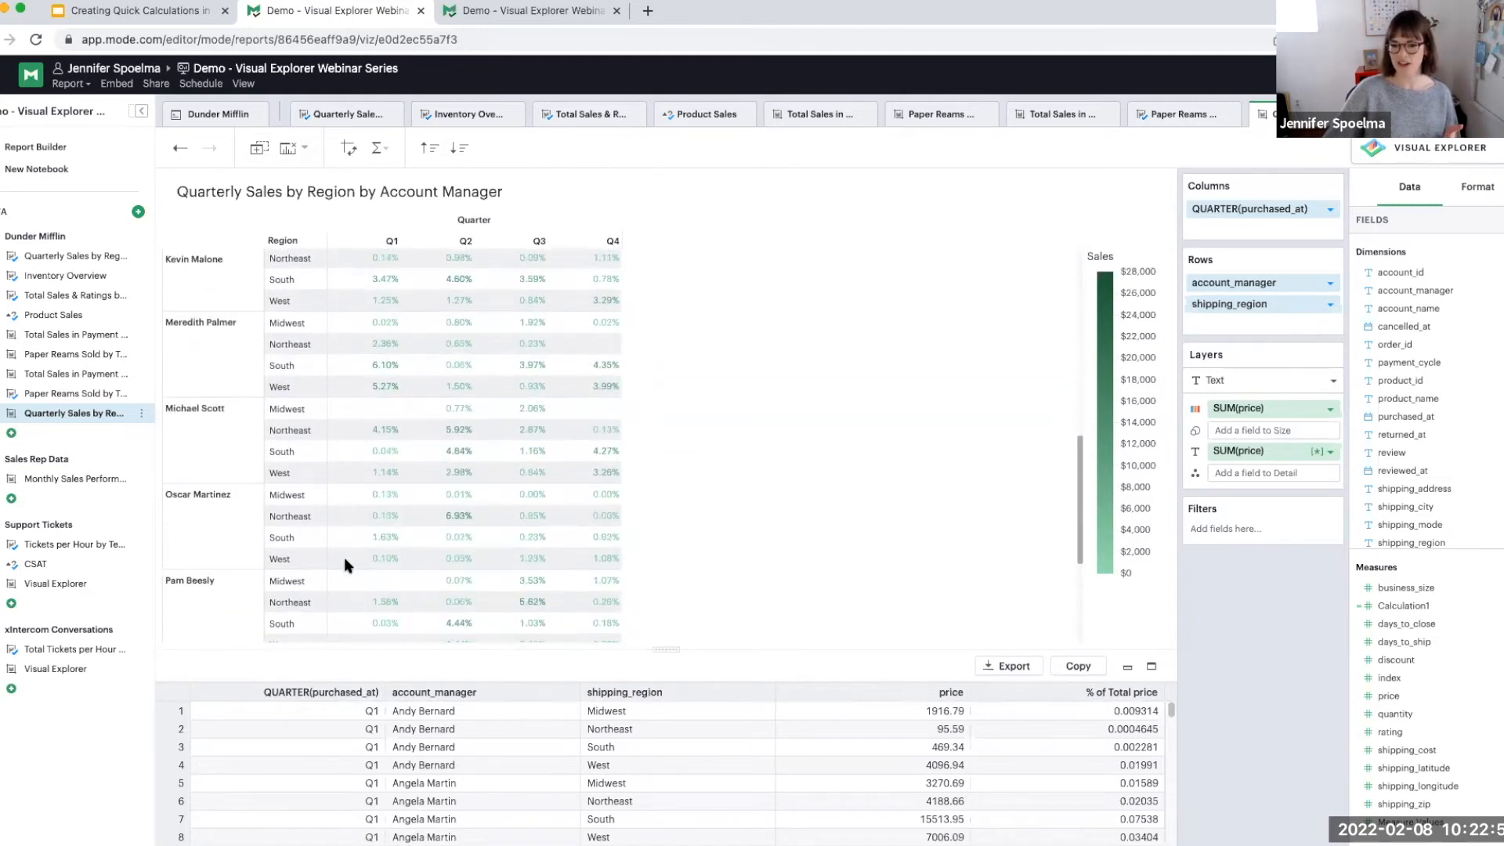
pyautogui.scroll(-7, 343, 588)
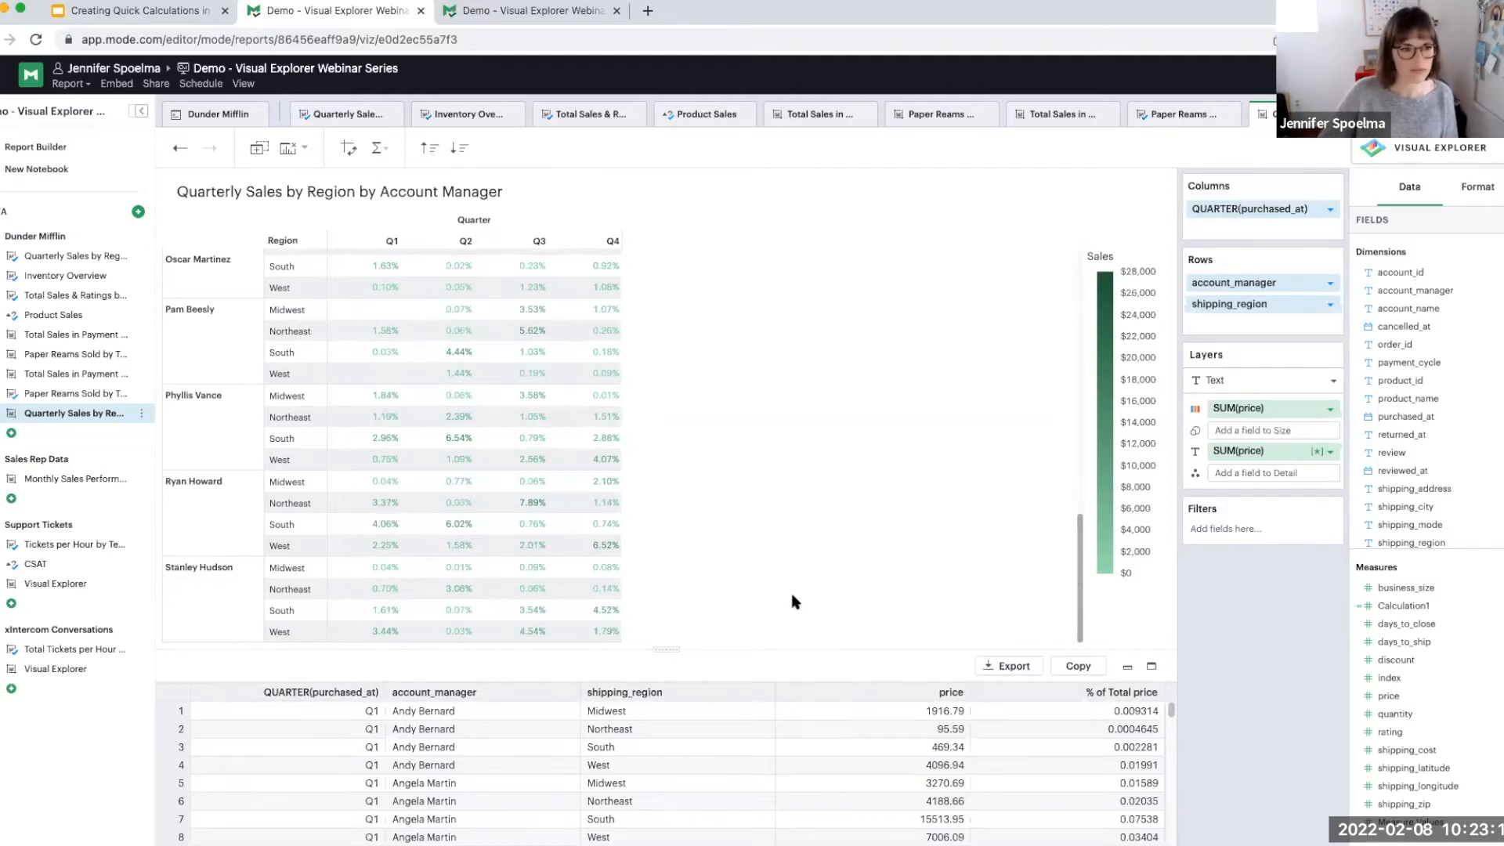
pyautogui.moveTo(607, 610)
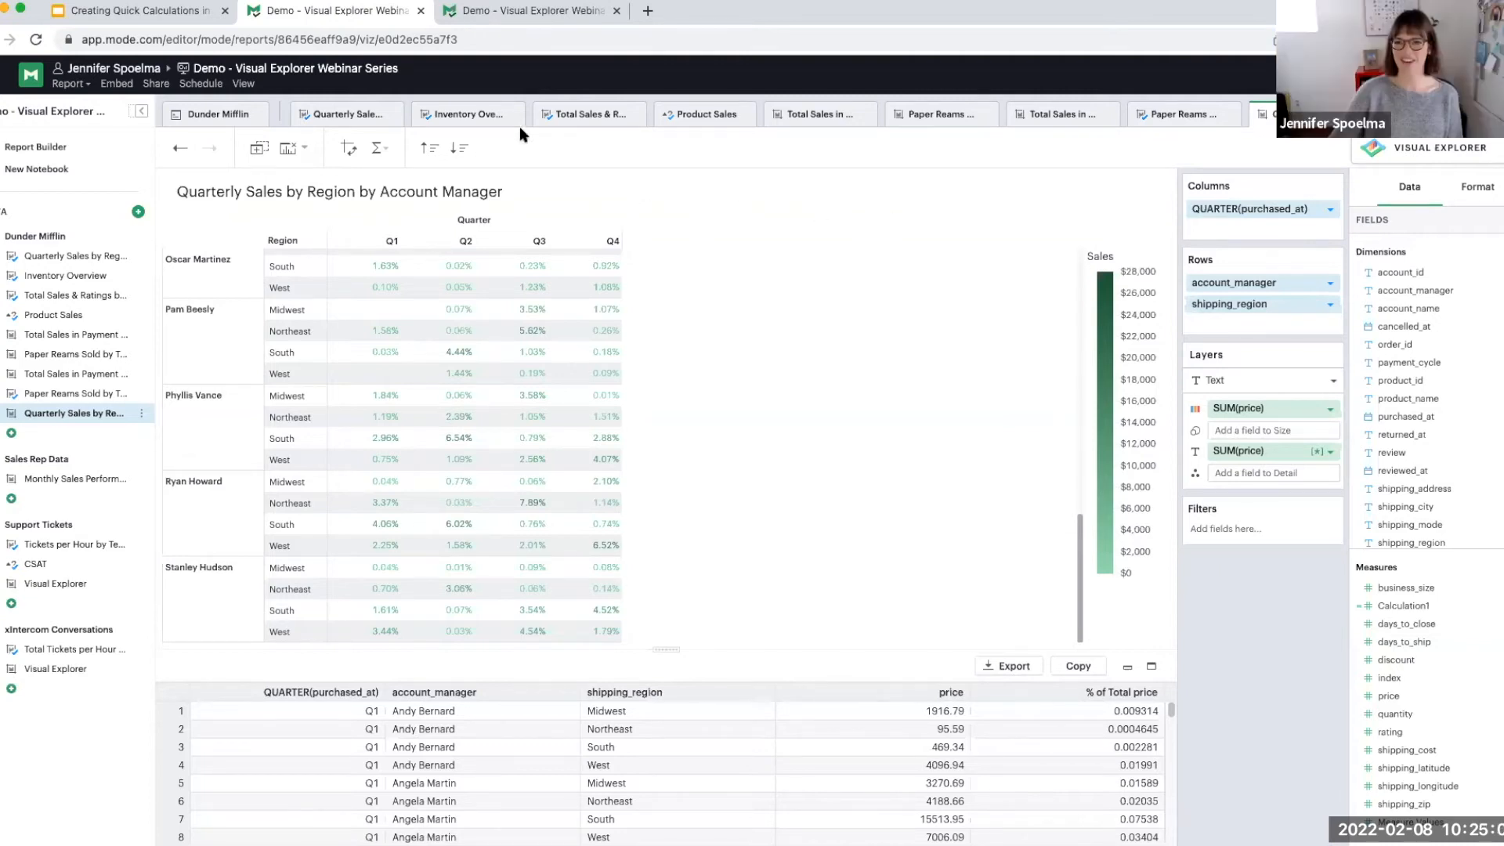
# - Switch to the Monthly Sales Performance report and apply the Percent Difference quick calculation to the SUM(order_gloss_amt_usd) text field
pyautogui.click(503, 16)
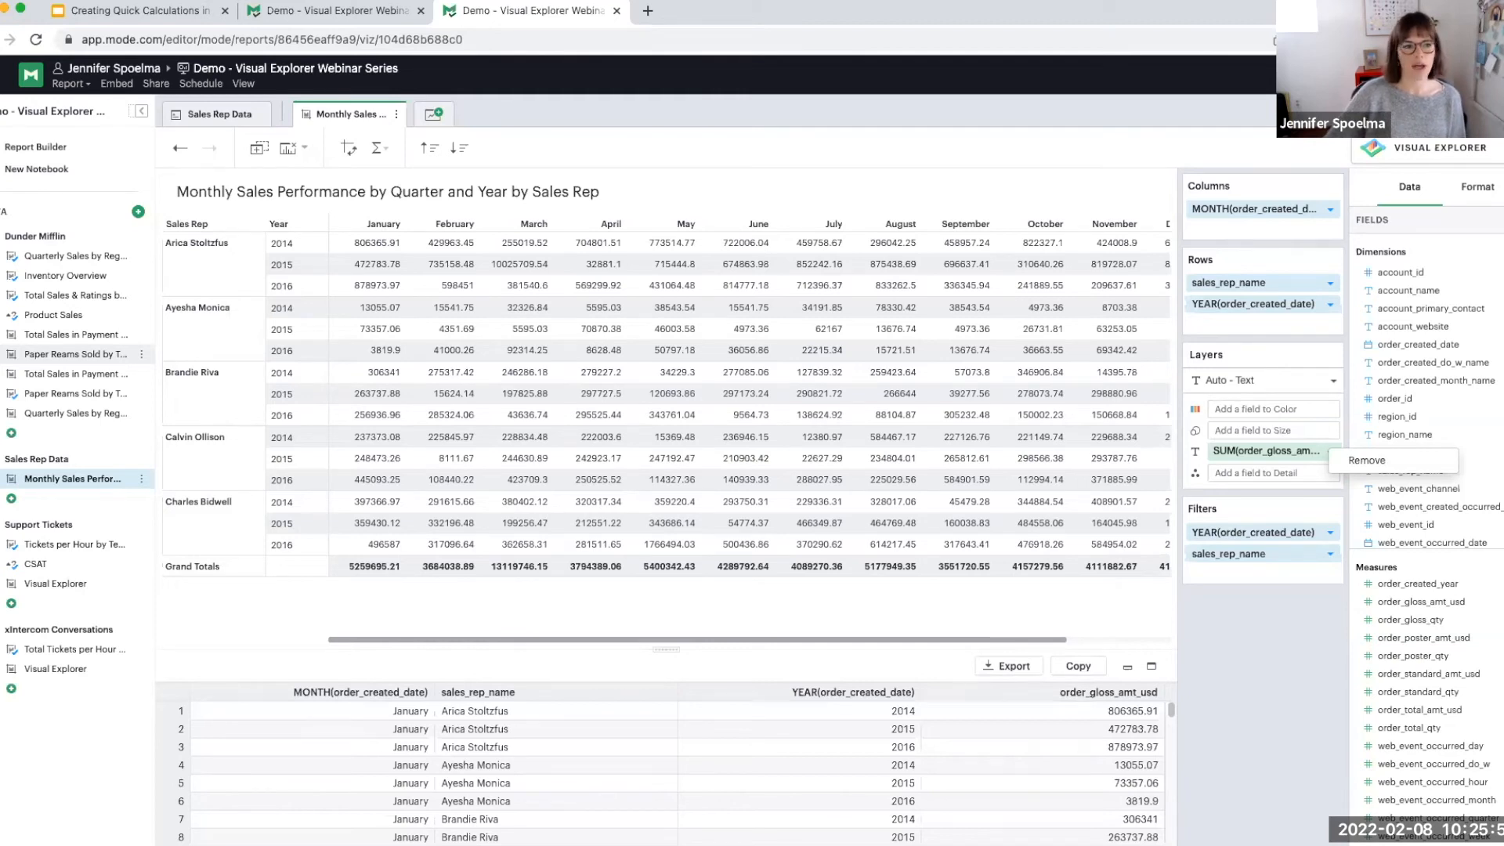
pyautogui.moveTo(372, 243)
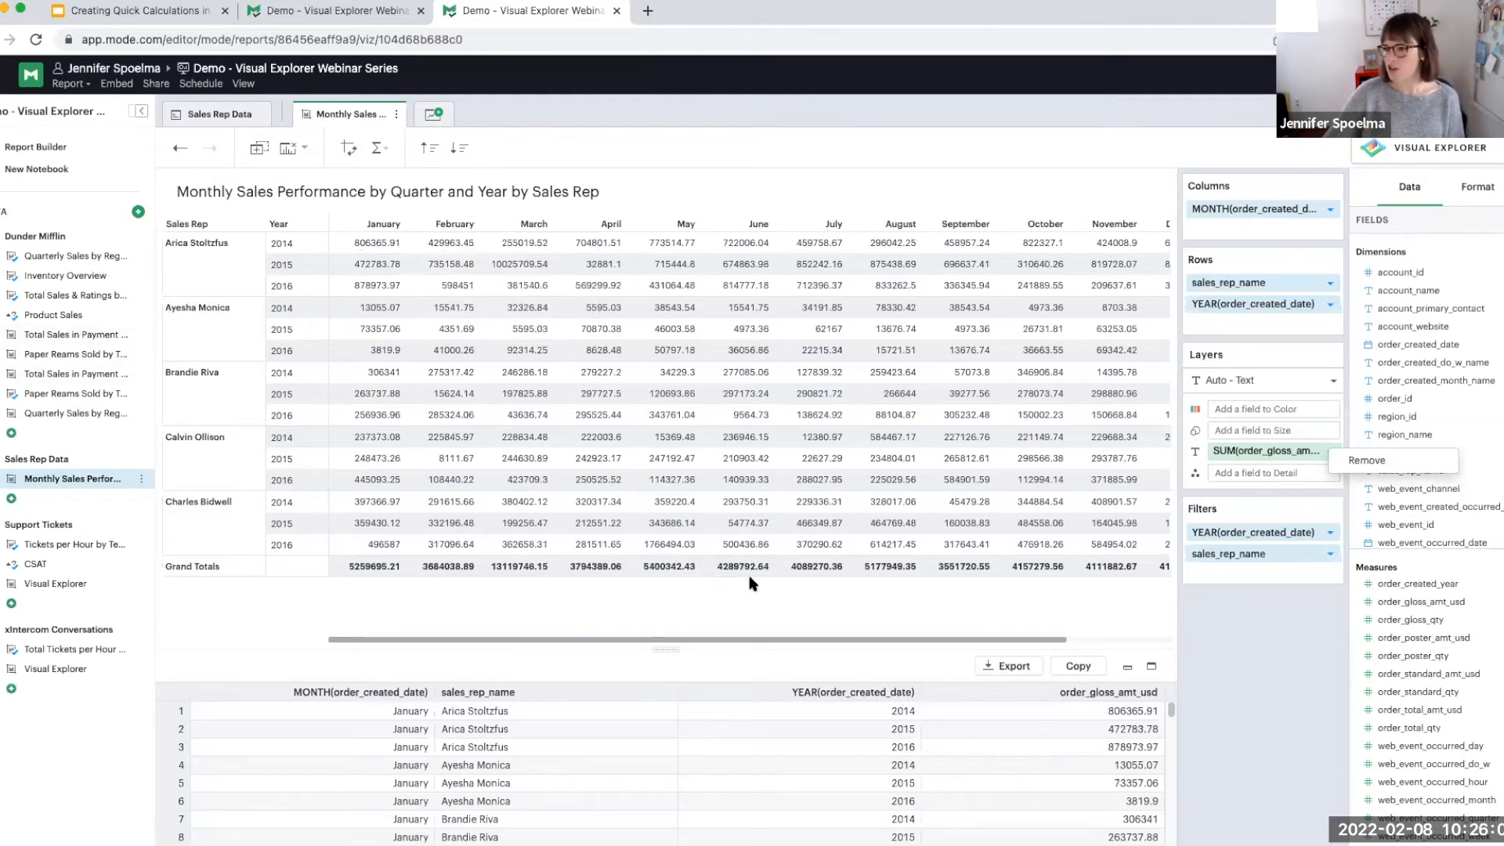
pyautogui.moveTo(757, 567)
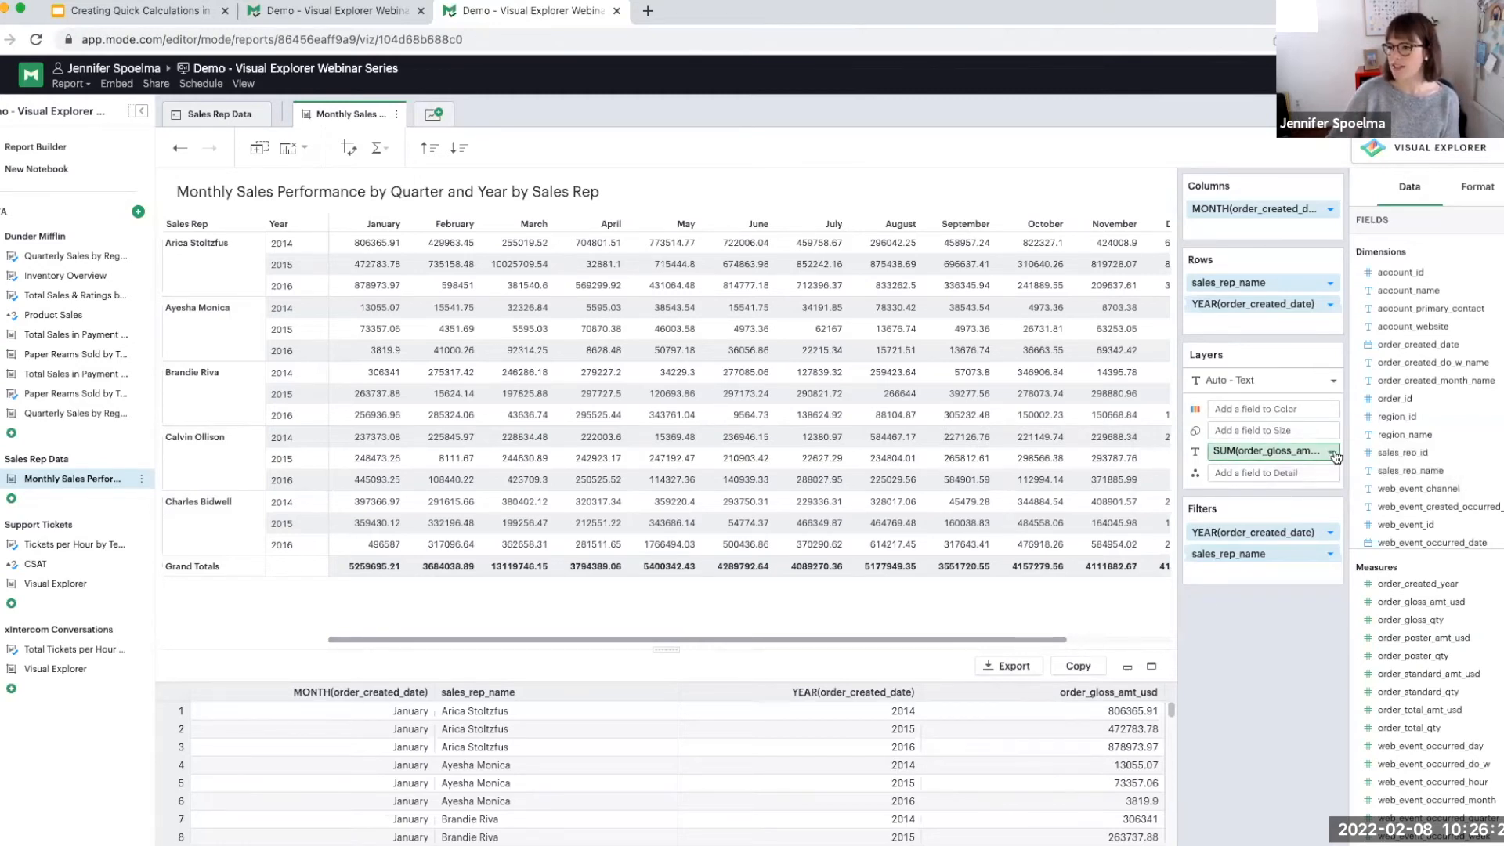
pyautogui.click(1332, 453)
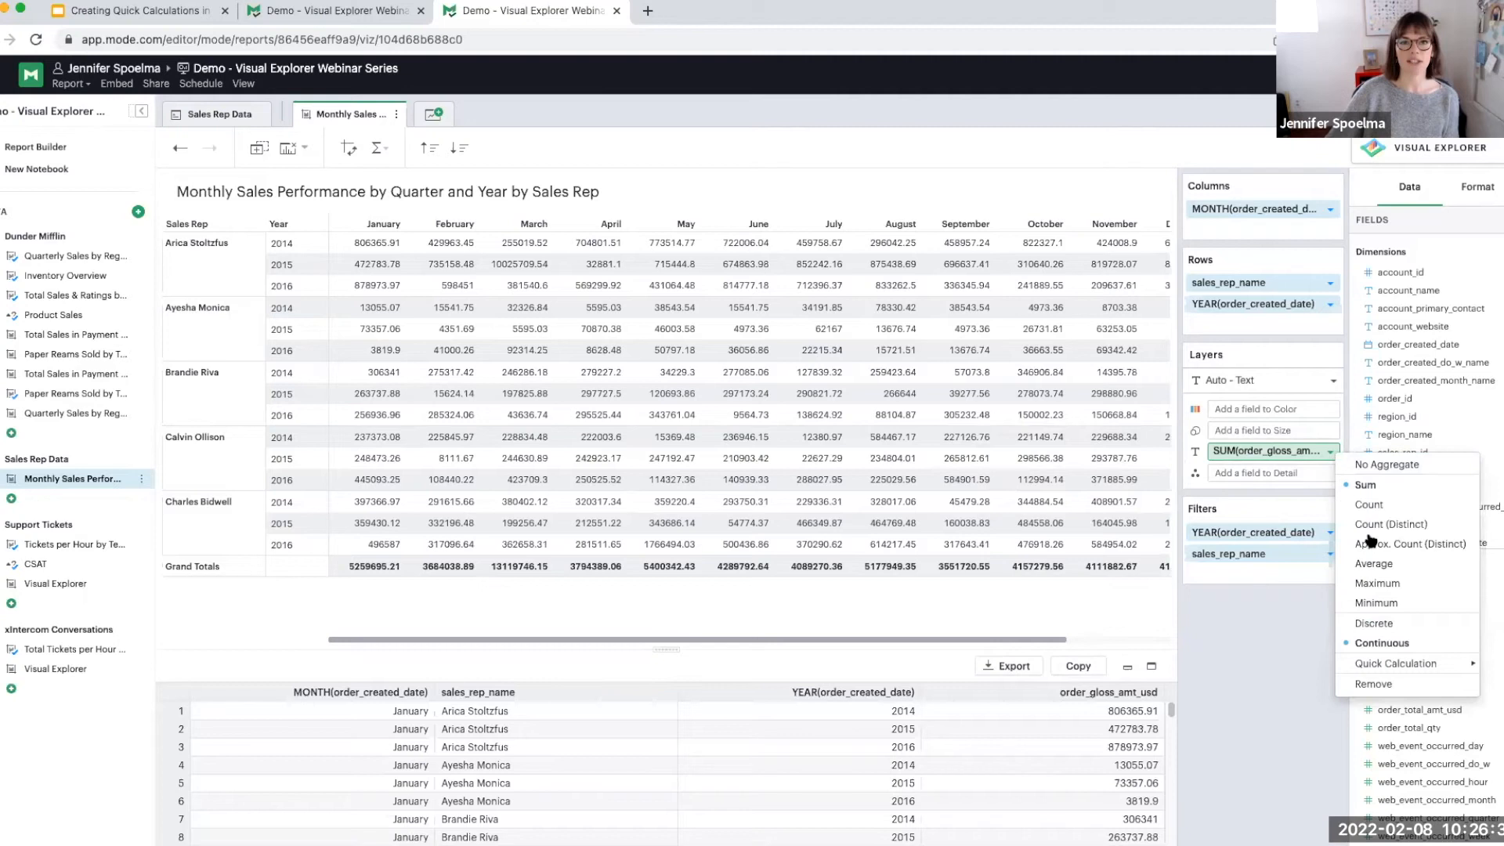
pyautogui.moveTo(1367, 667)
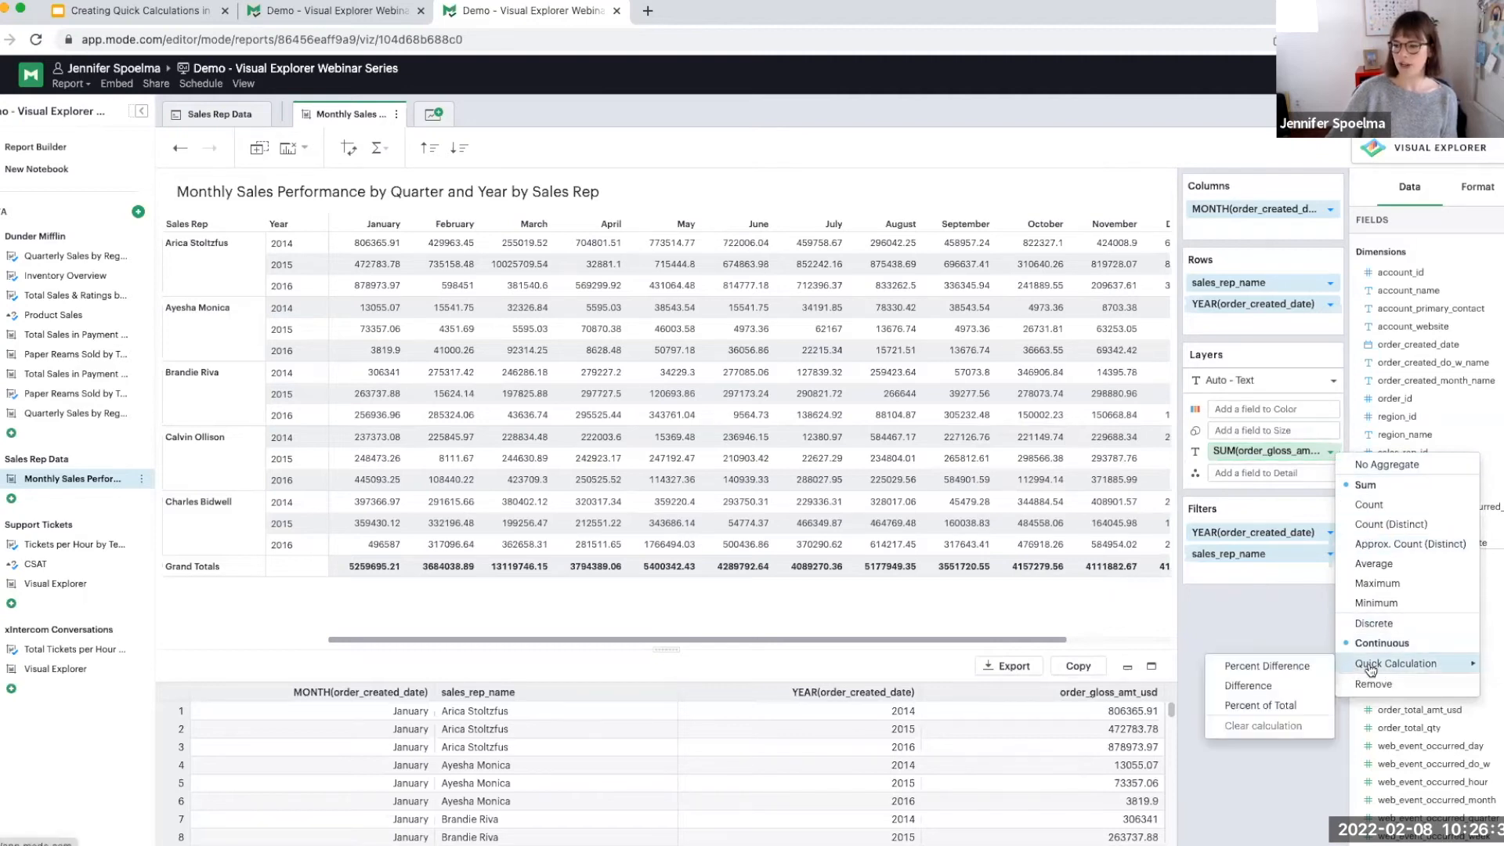
pyautogui.click(1239, 666)
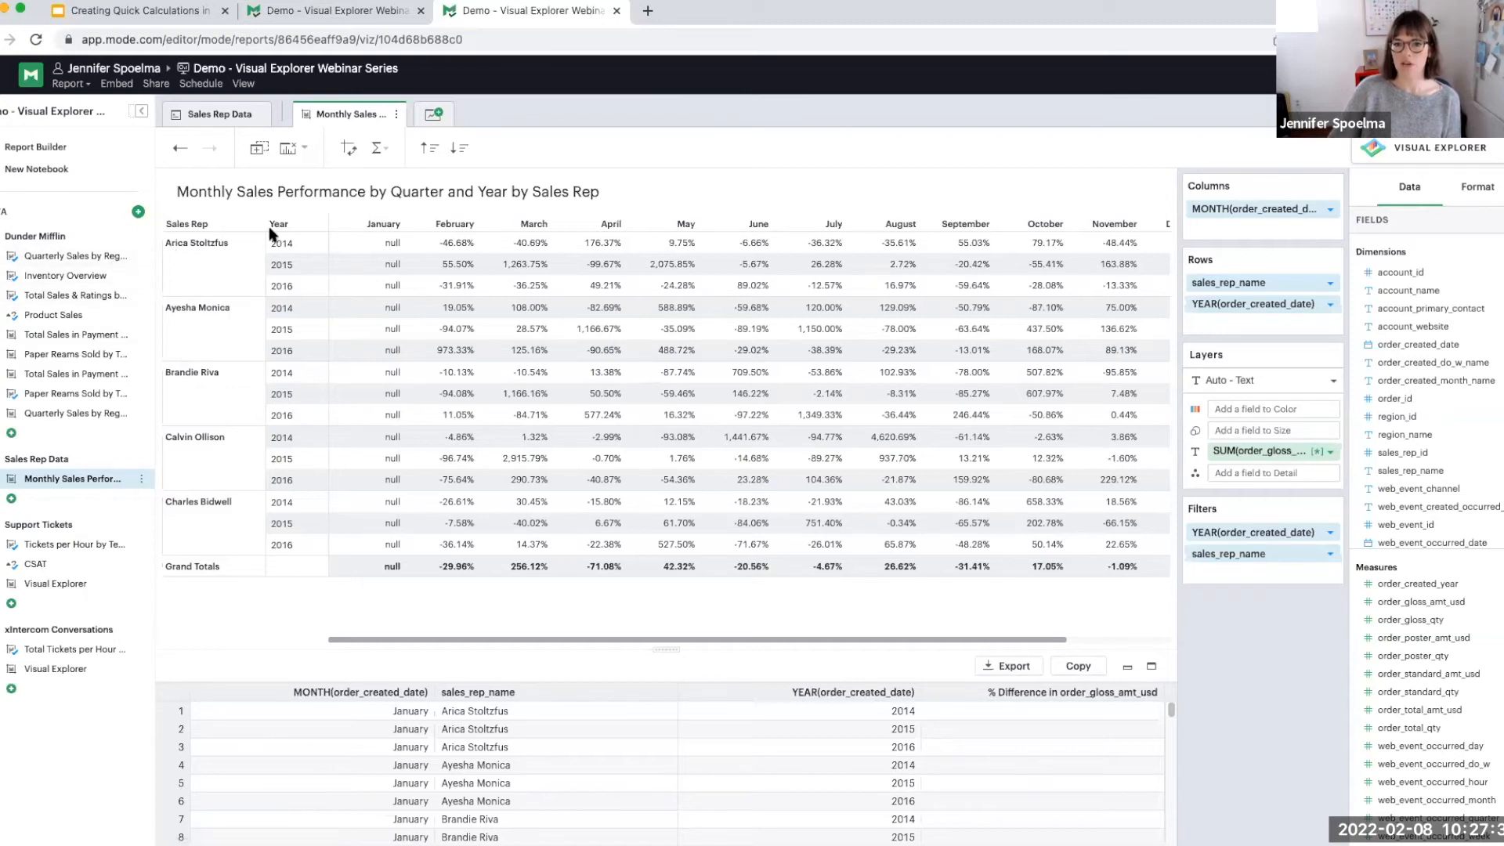
# - Calculate the percent difference of the gloss sales text field using Pane Across-Down
pyautogui.moveTo(351, 248)
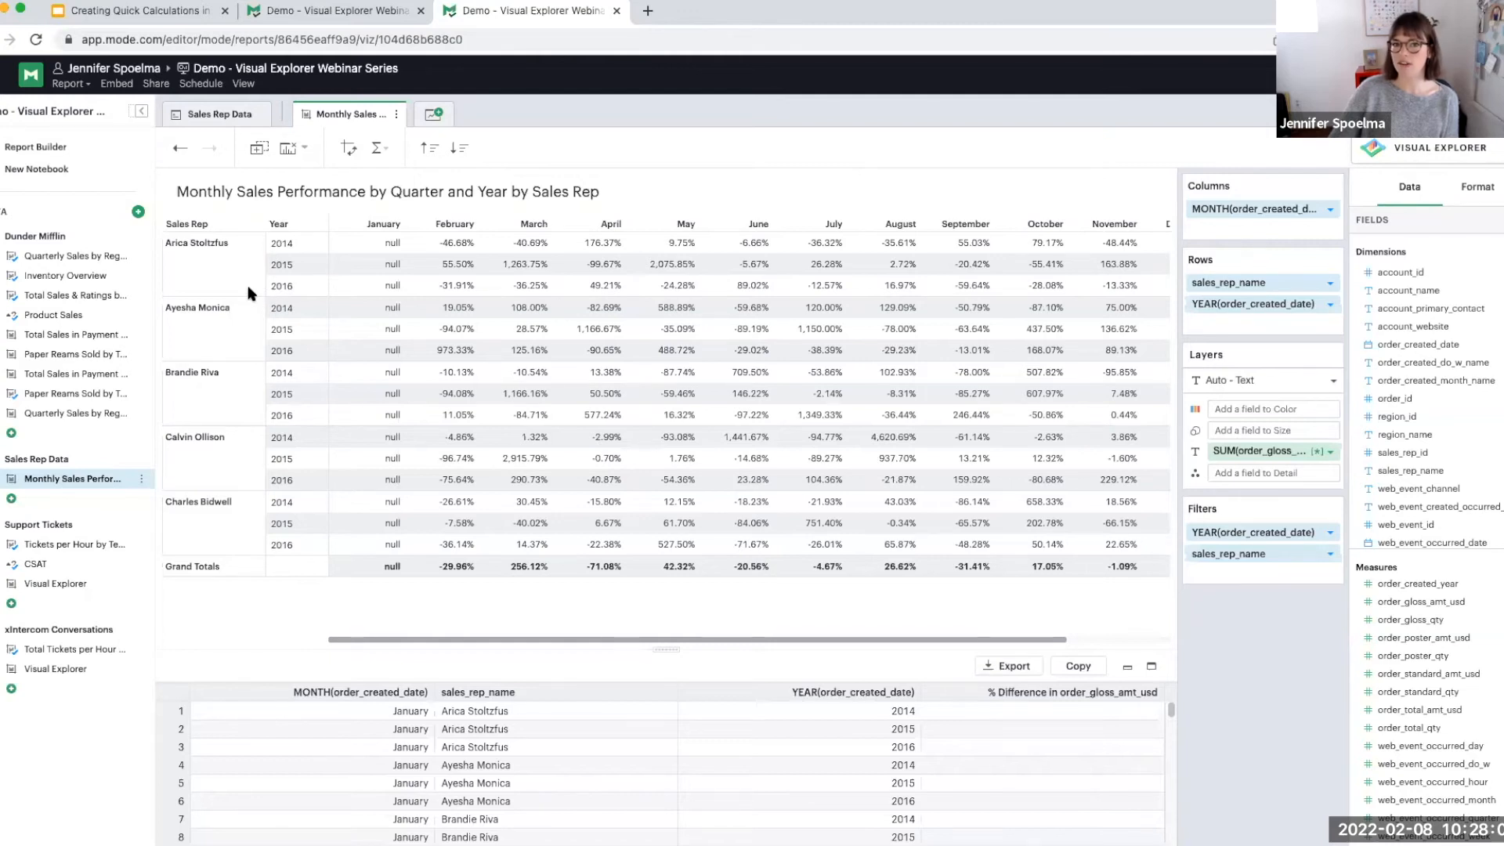
pyautogui.click(1330, 452)
pyautogui.moveTo(1362, 692)
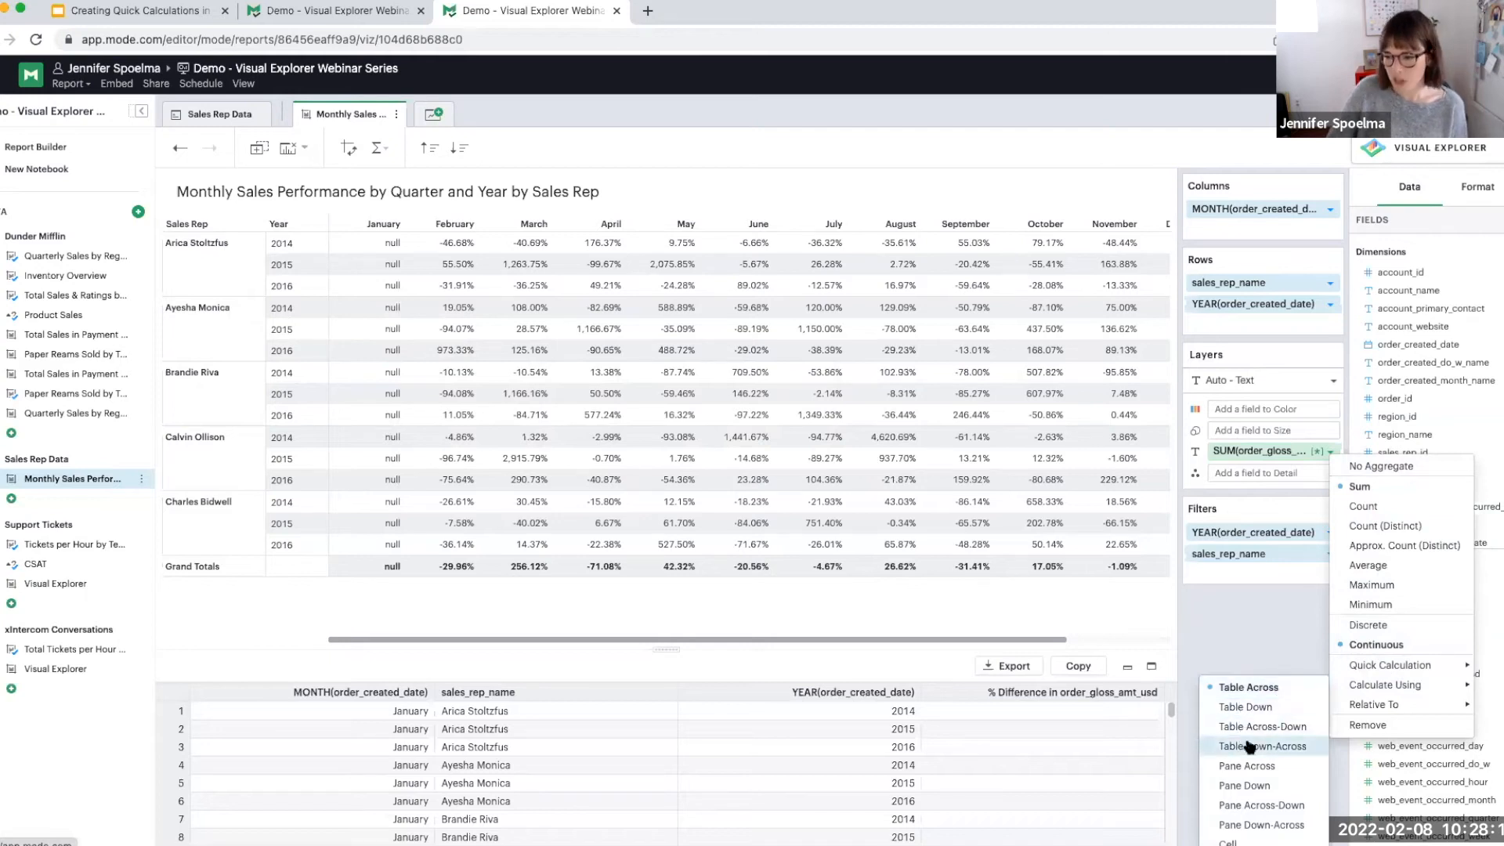
pyautogui.click(1244, 809)
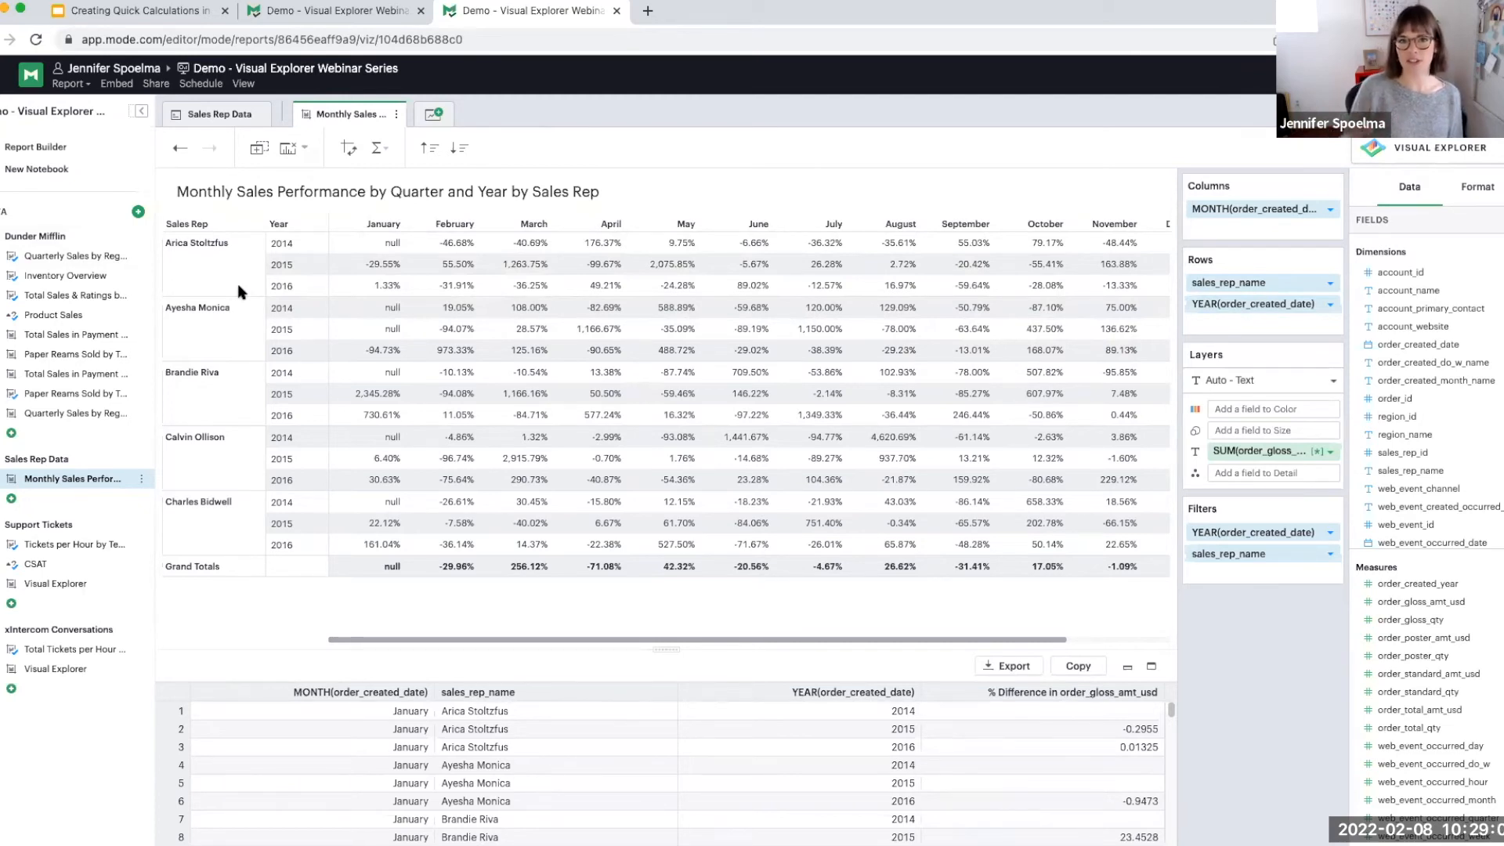
# - Switch the gloss sales text field's quick calculation to Difference and calculate it using Pane Across-Down
pyautogui.moveTo(365, 245)
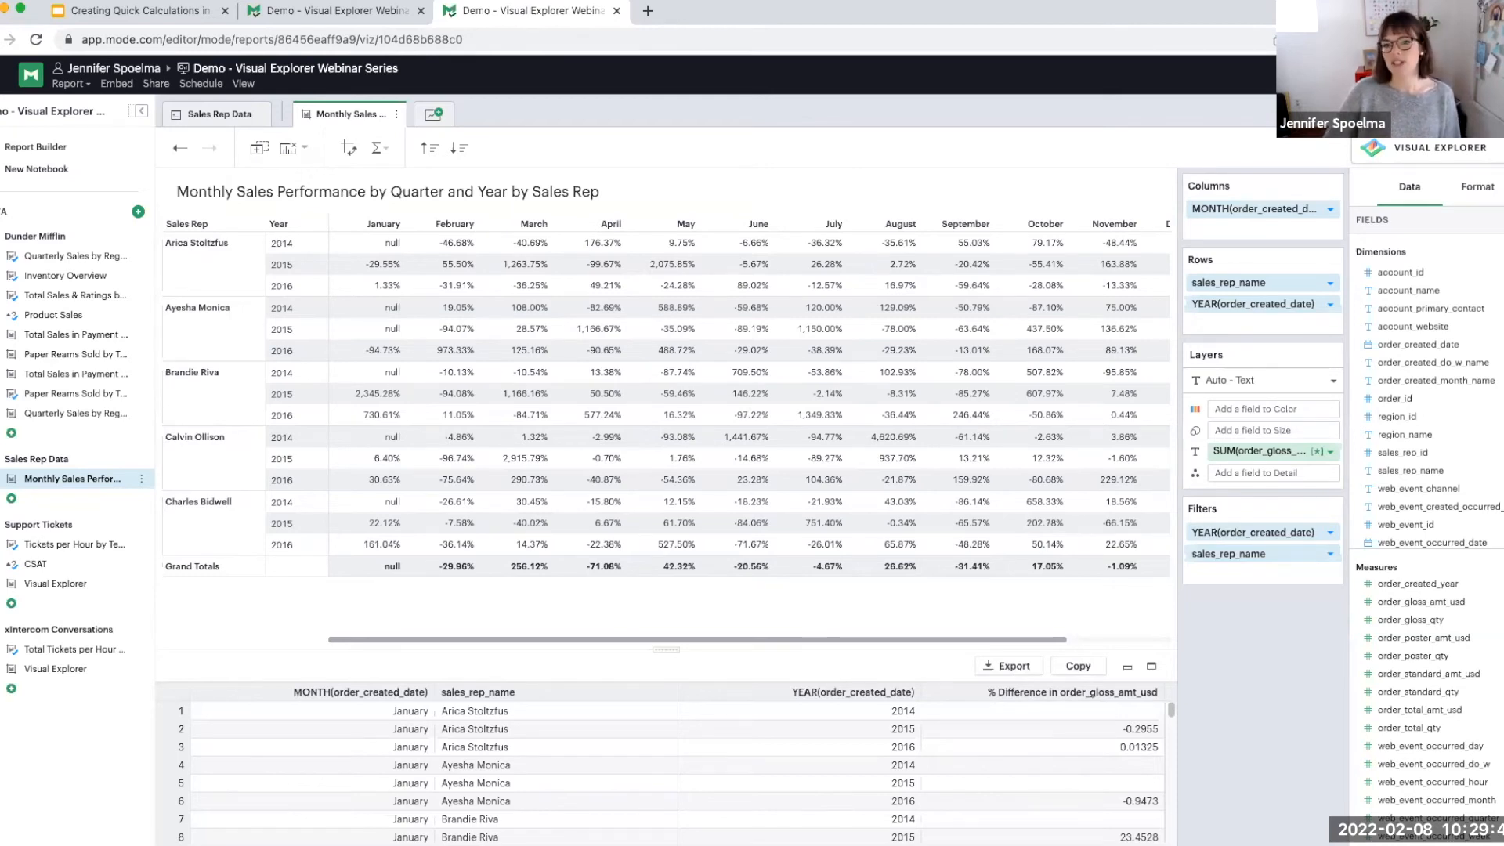
pyautogui.click(1331, 457)
pyautogui.moveTo(1364, 668)
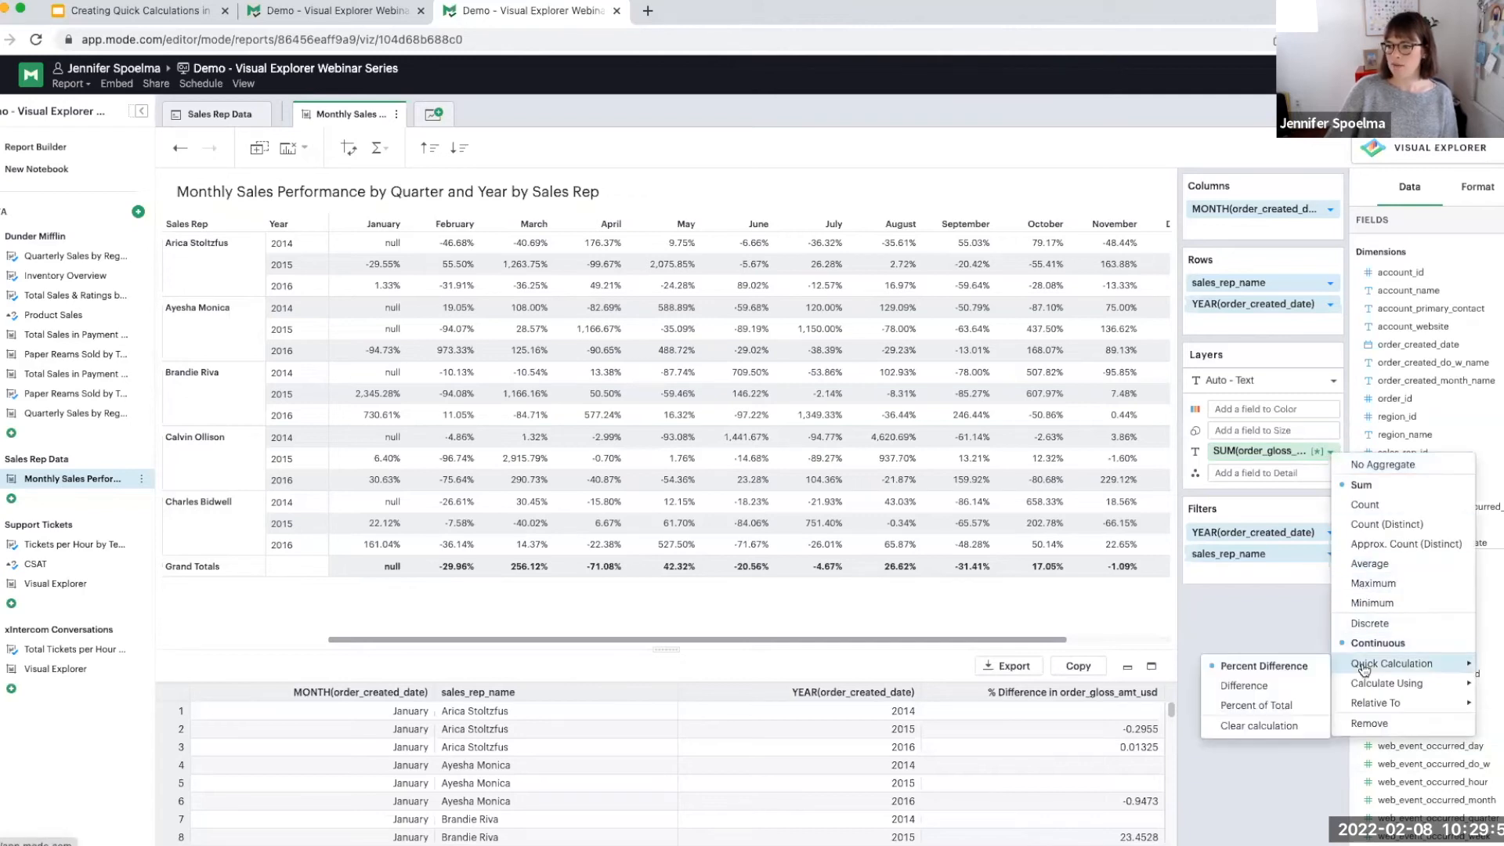
pyautogui.click(1238, 689)
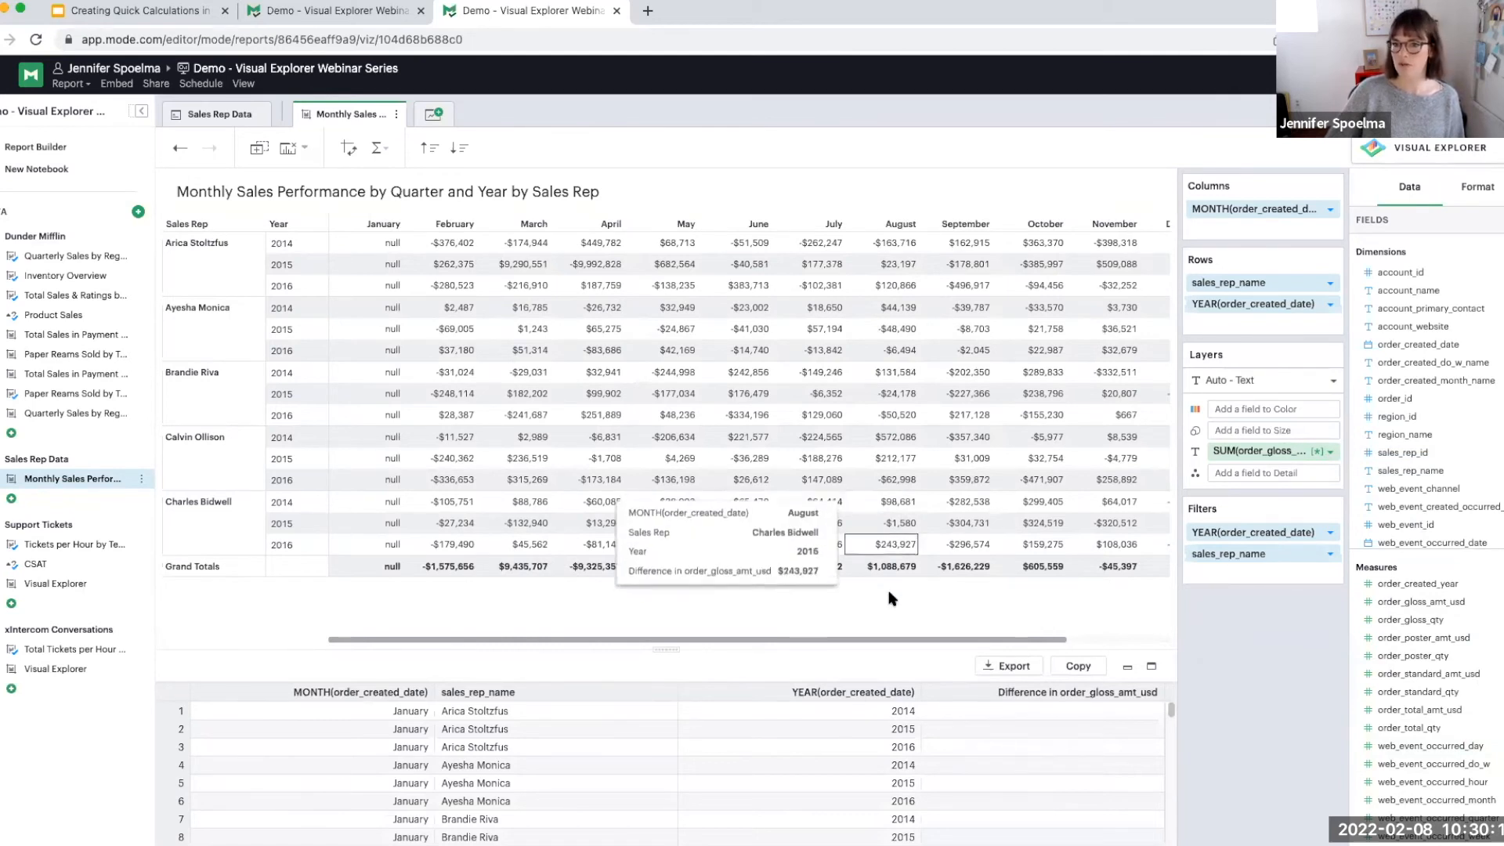
pyautogui.click(1330, 454)
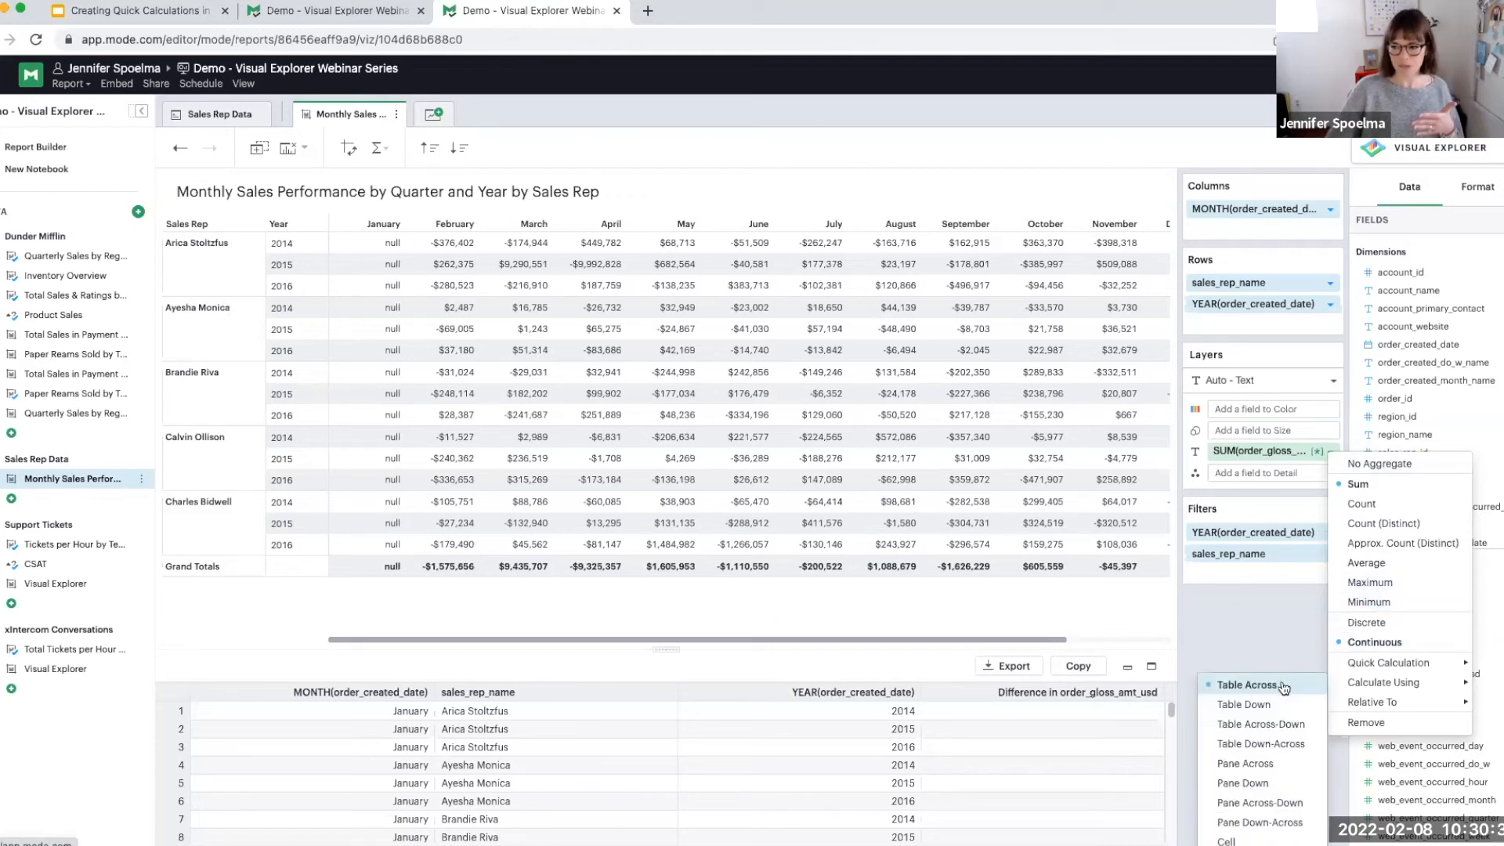
pyautogui.click(1242, 803)
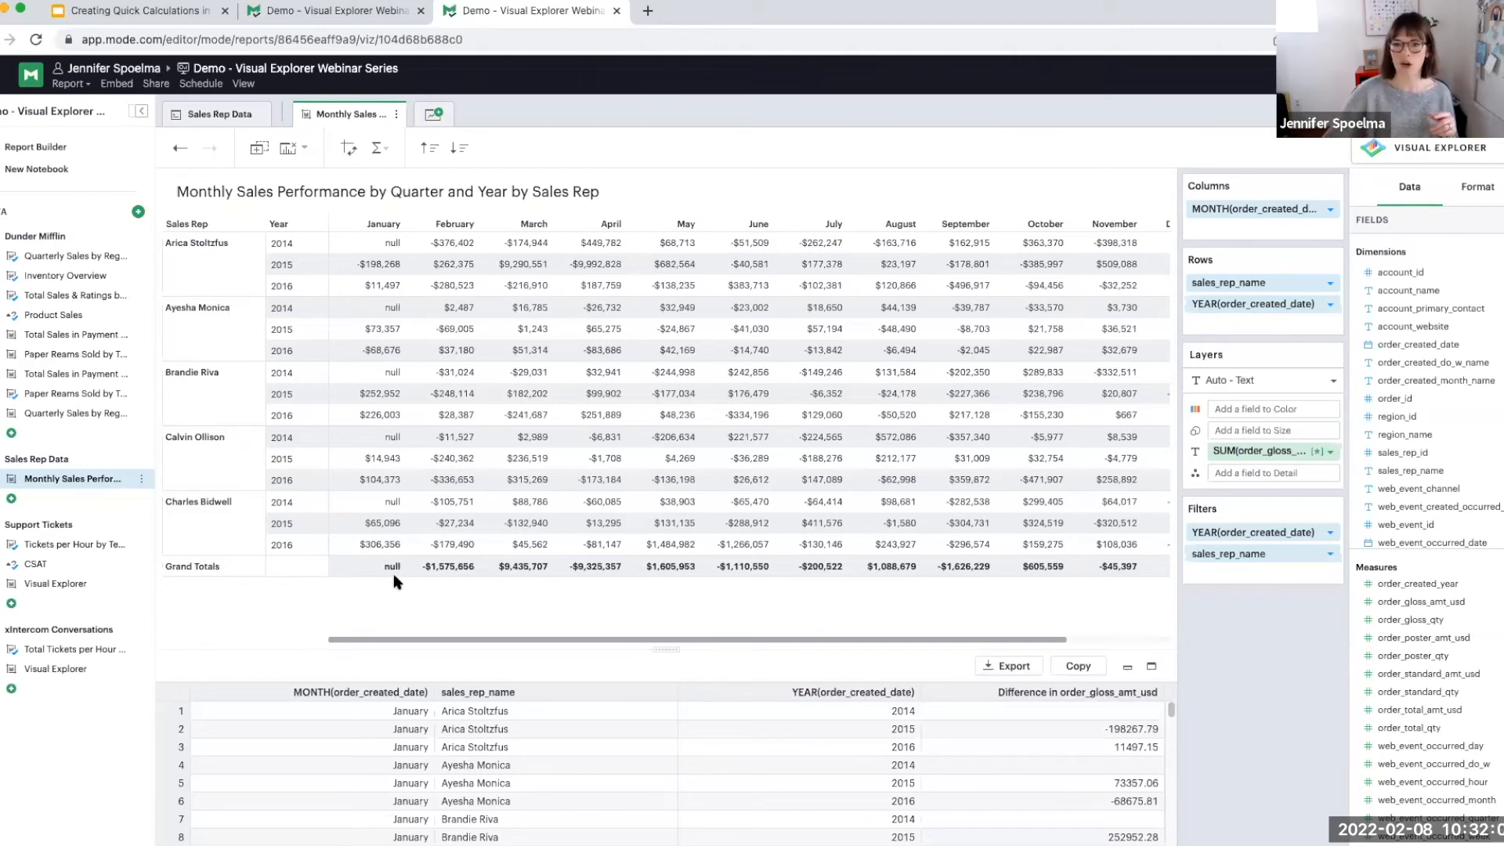
# - Create a new calculated field with the formula SUM([order_gloss_amt_usd])+SUM([order_poster_amt_usd])
pyautogui.scroll(-1, 1487, 717)
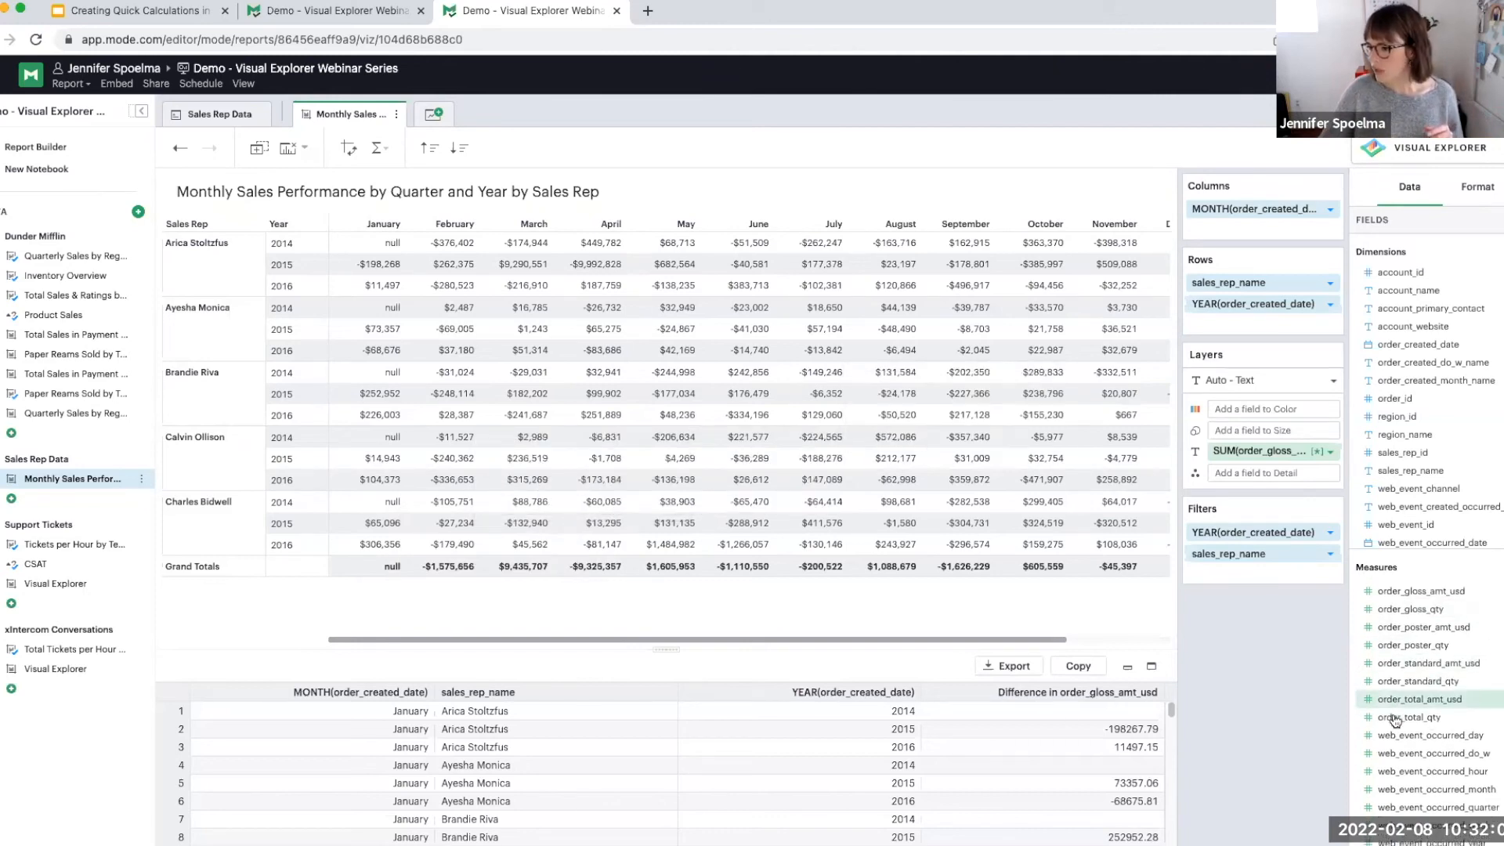
pyautogui.scroll(1, 1401, 718)
pyautogui.scroll(2, 1410, 705)
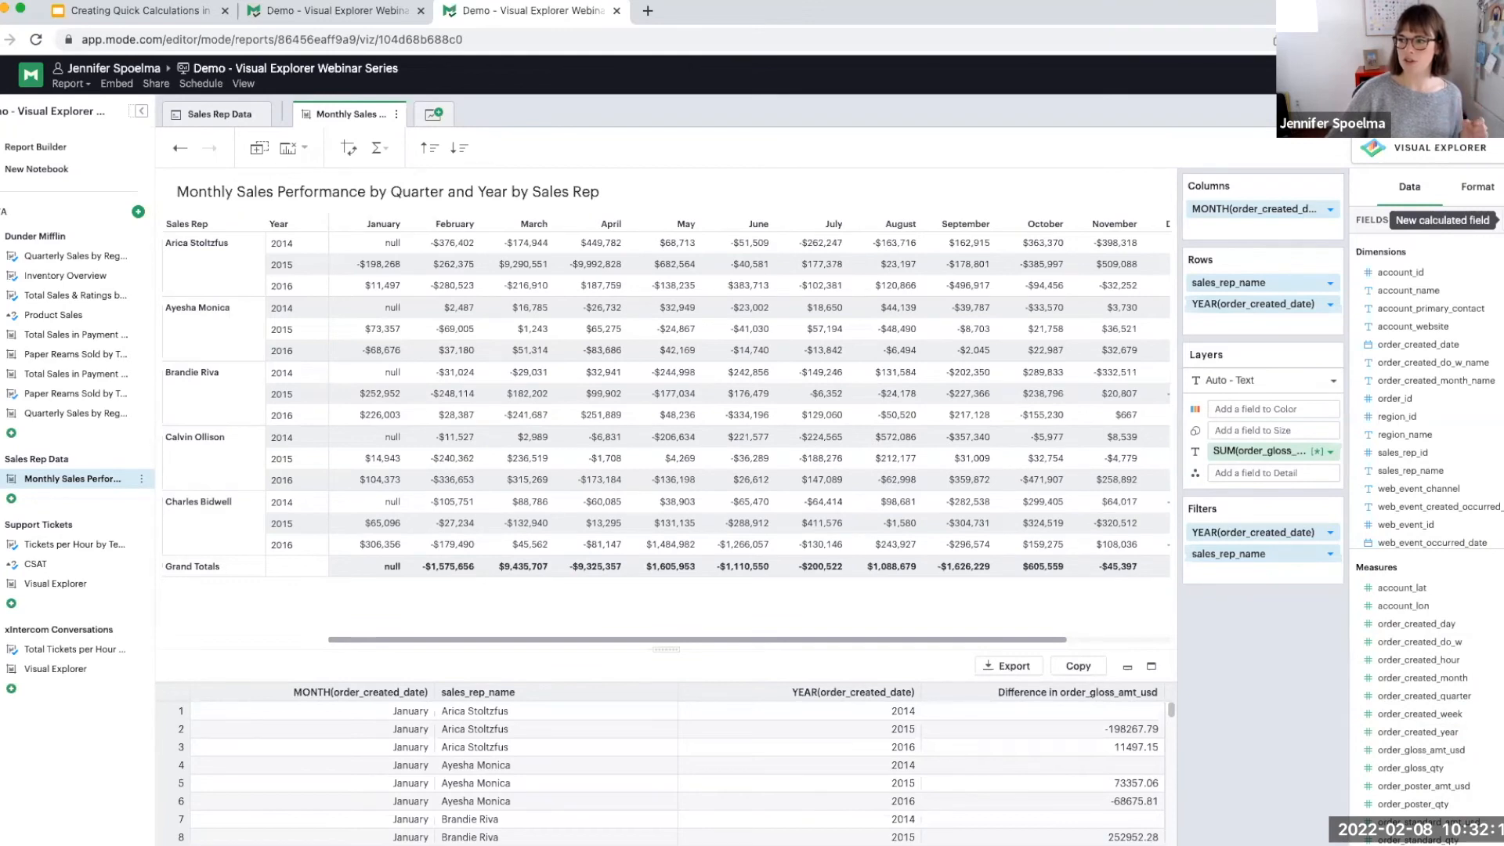
pyautogui.click(1502, 214)
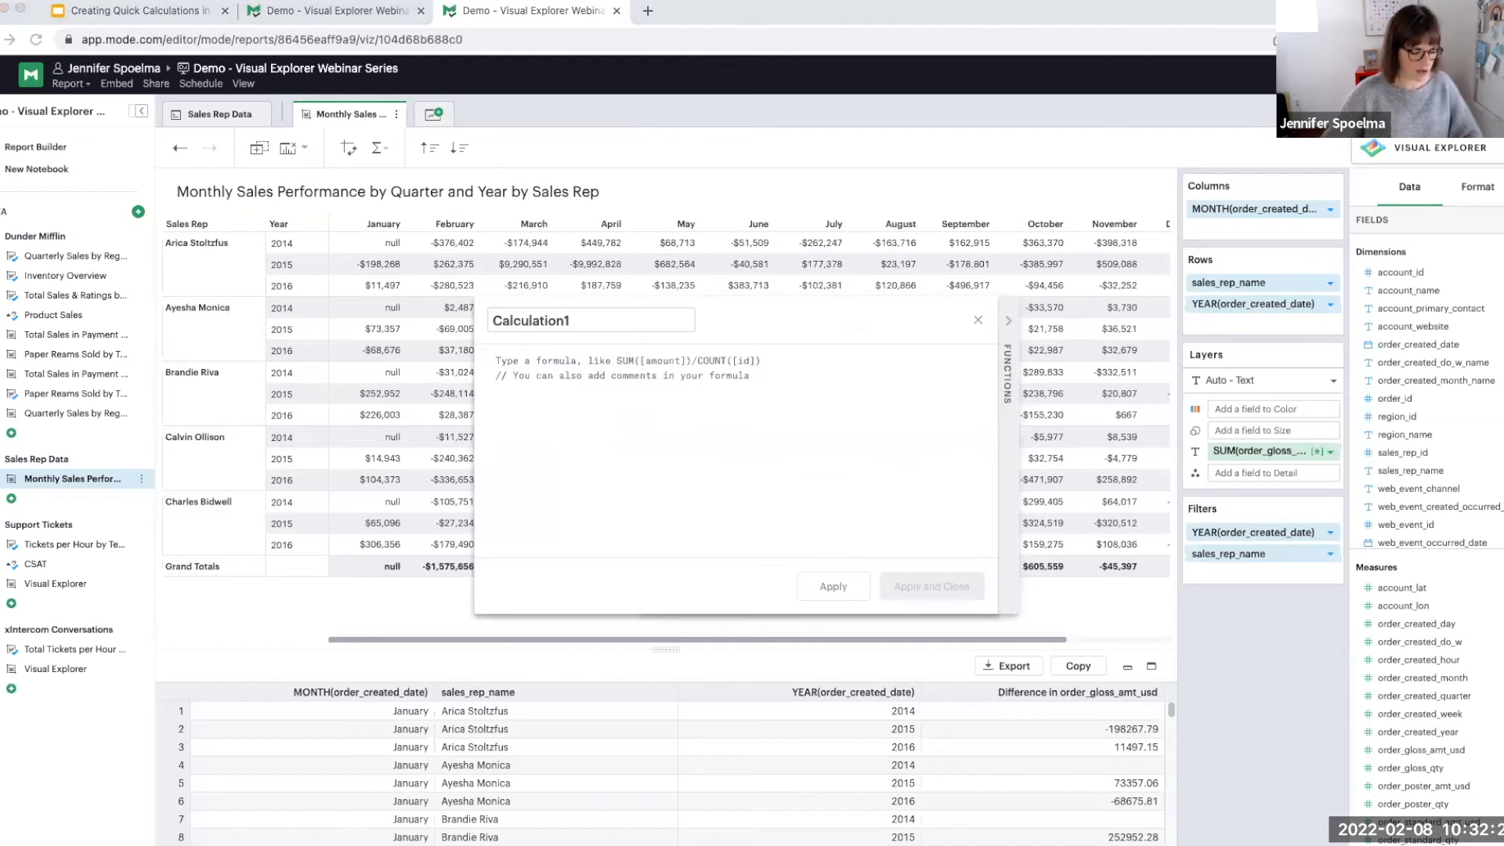
pyautogui.press('super+Tab')
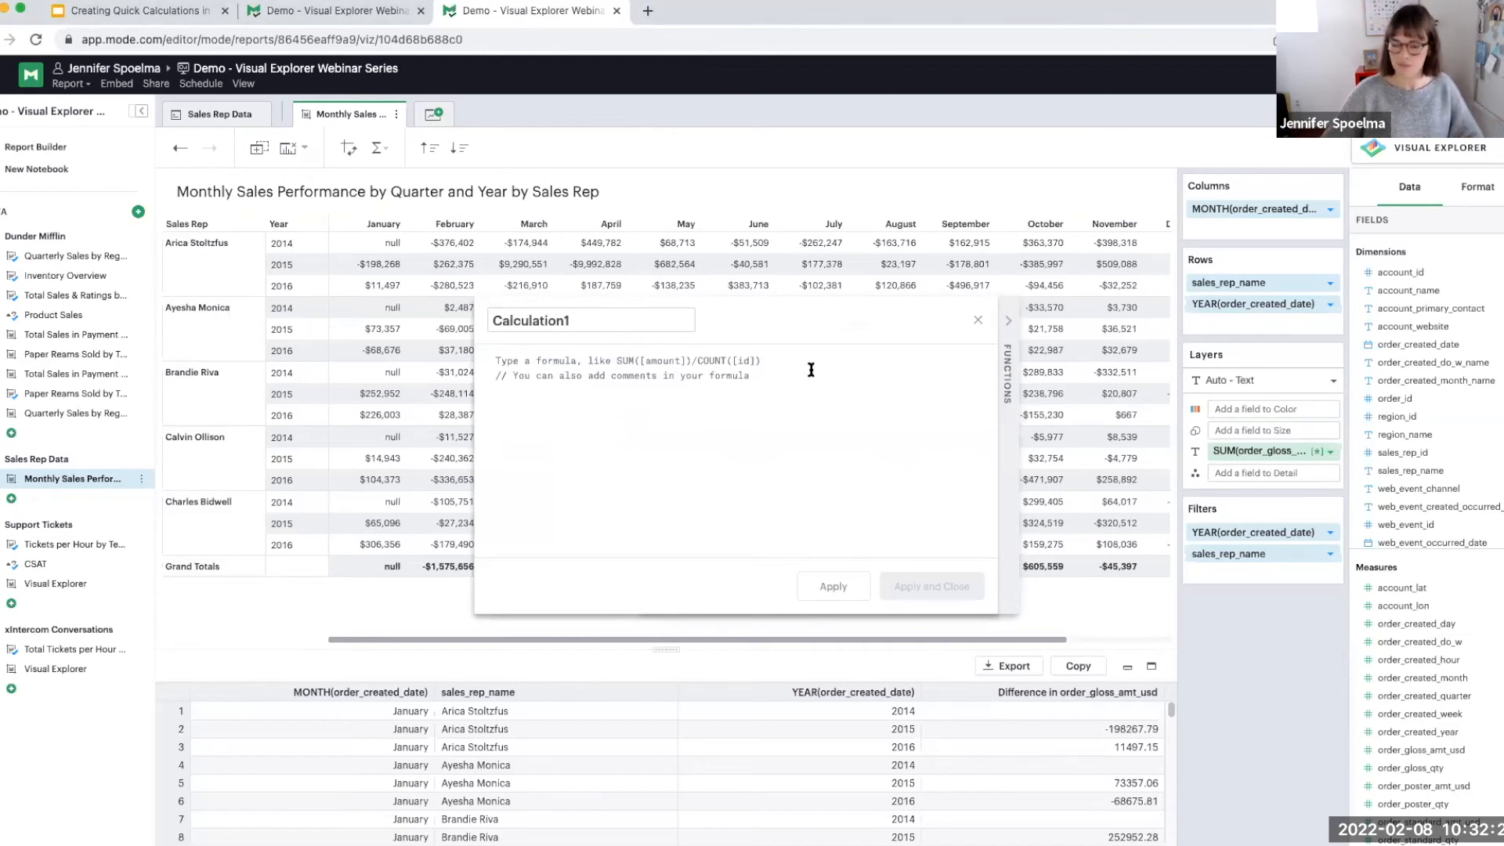
pyautogui.write('SUM([order_gloss_amt_usd])+SUM([order_poster_amt_usd])')
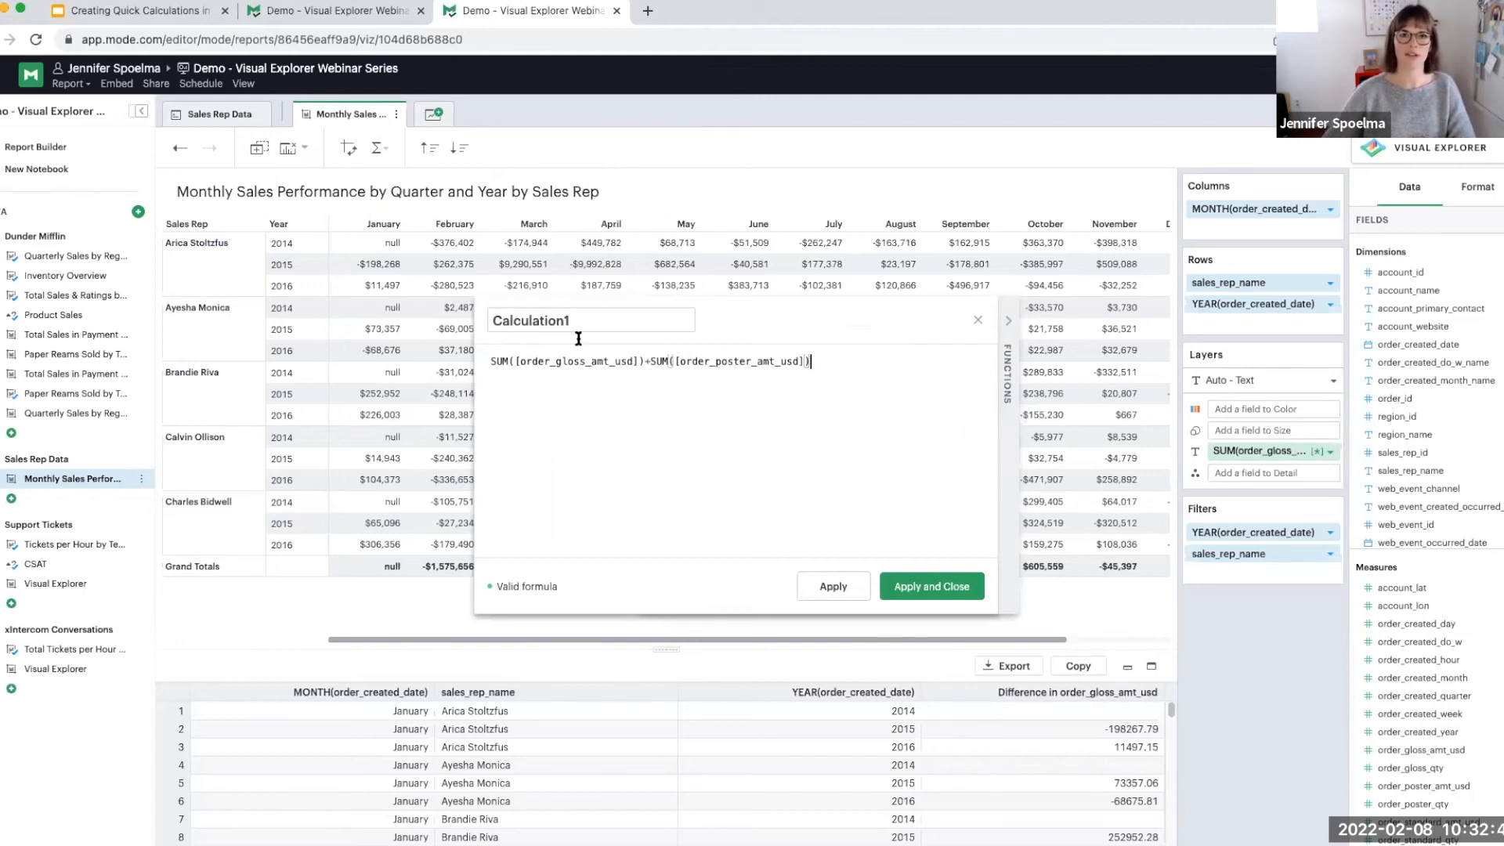
# - Name the calculated field "Total Gloss and Poster Sales", apply it and close the formula editor
pyautogui.doubleClick(527, 321)
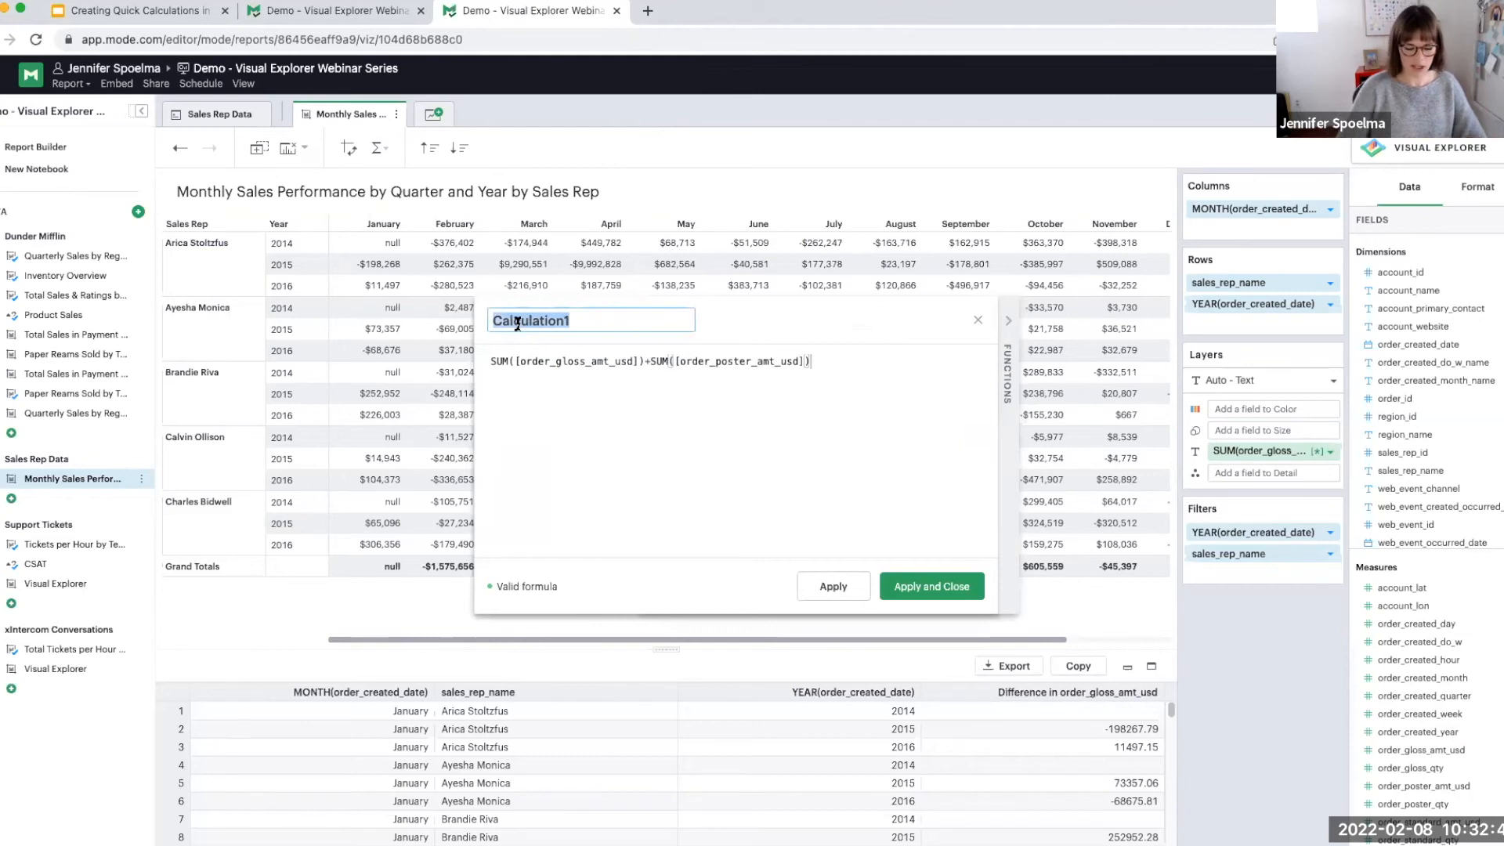
pyautogui.write('To')
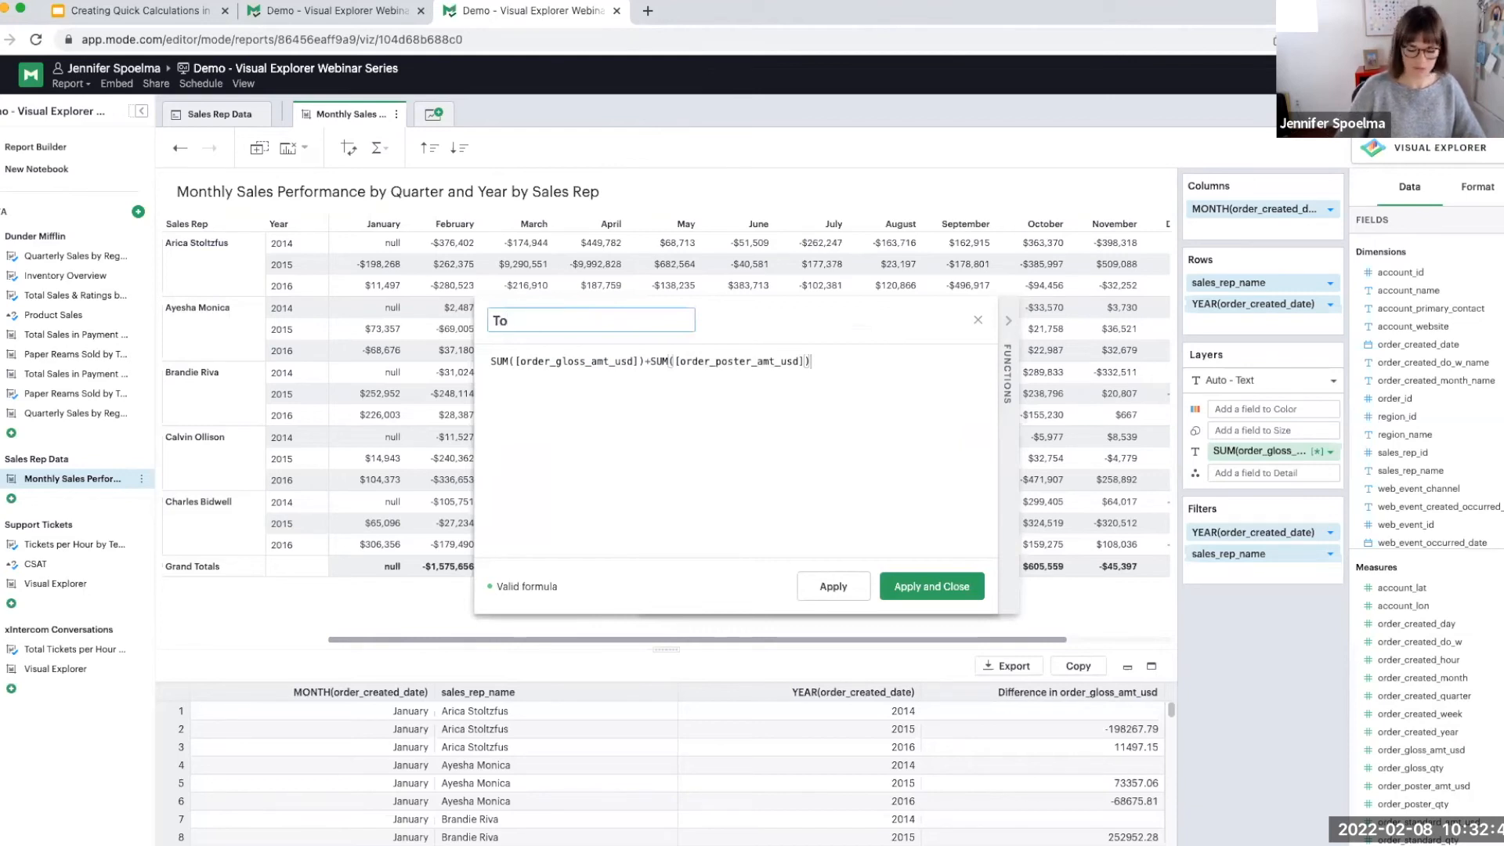
pyautogui.write('tal Gloss ')
pyautogui.write('andd')
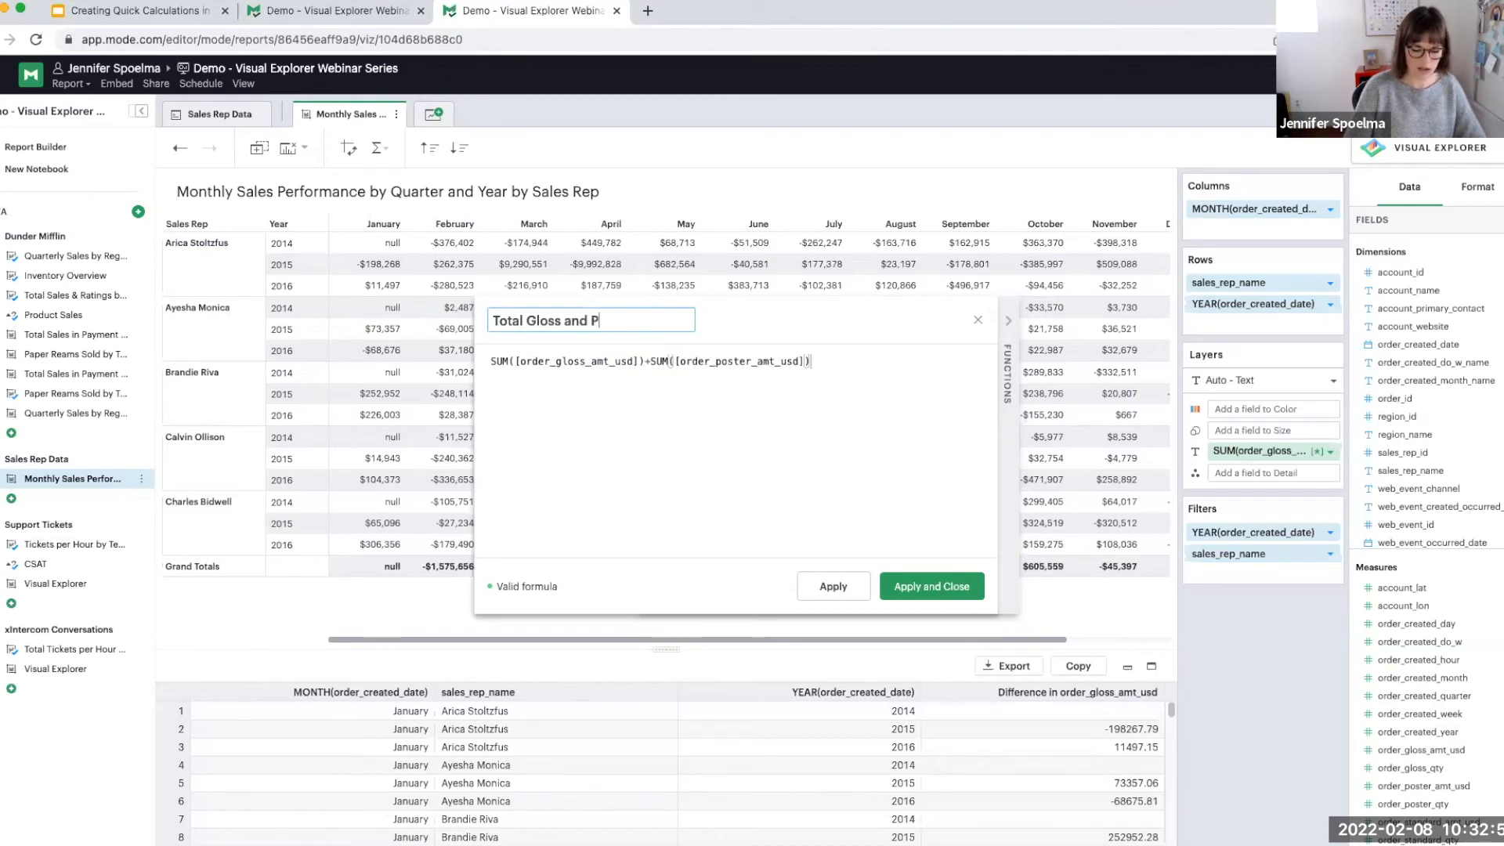
pyautogui.write('Poster Sales')
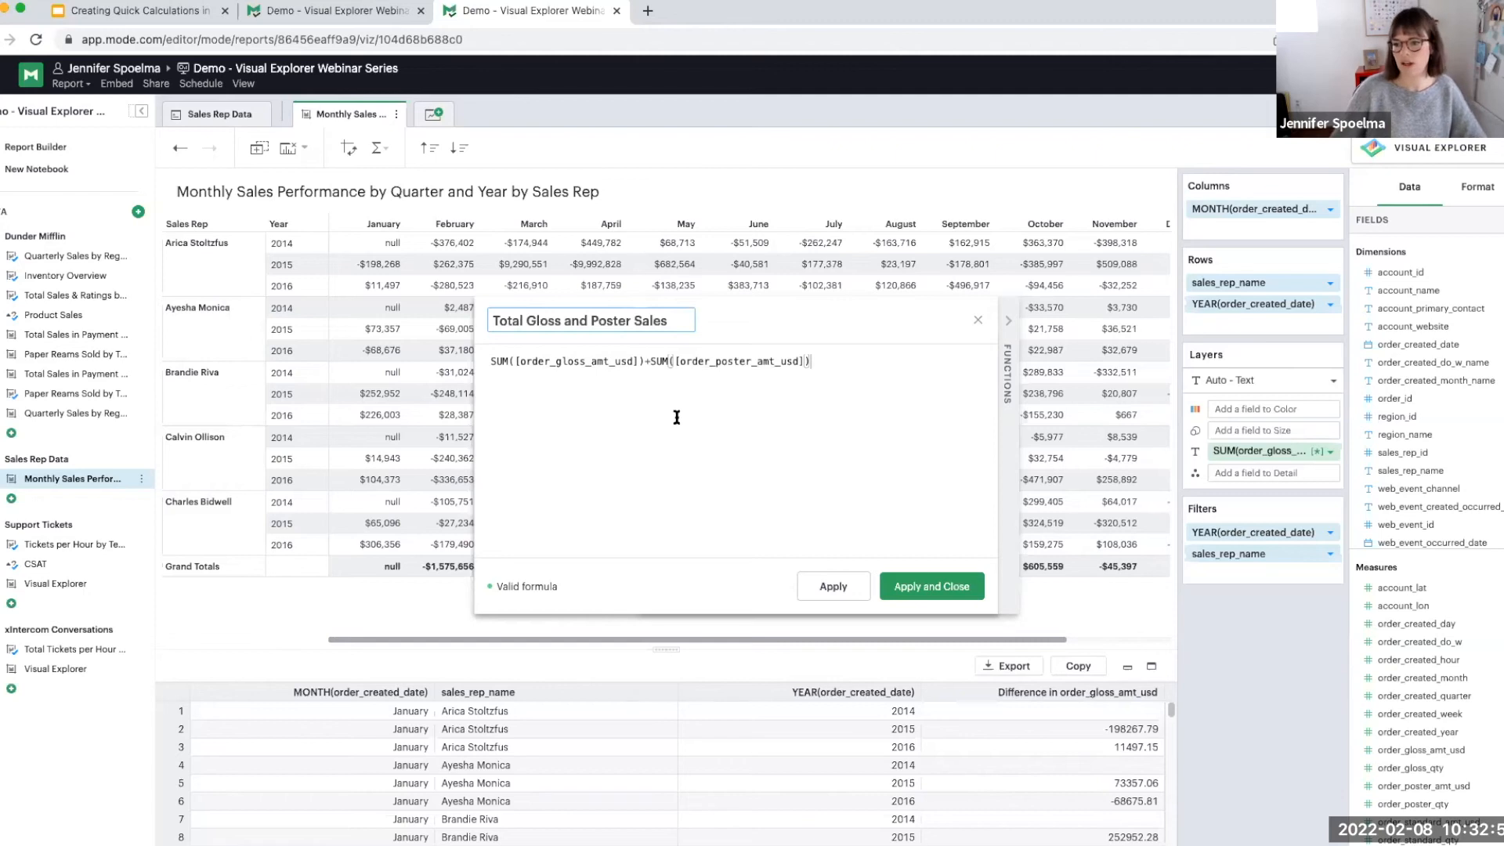
pyautogui.click(742, 478)
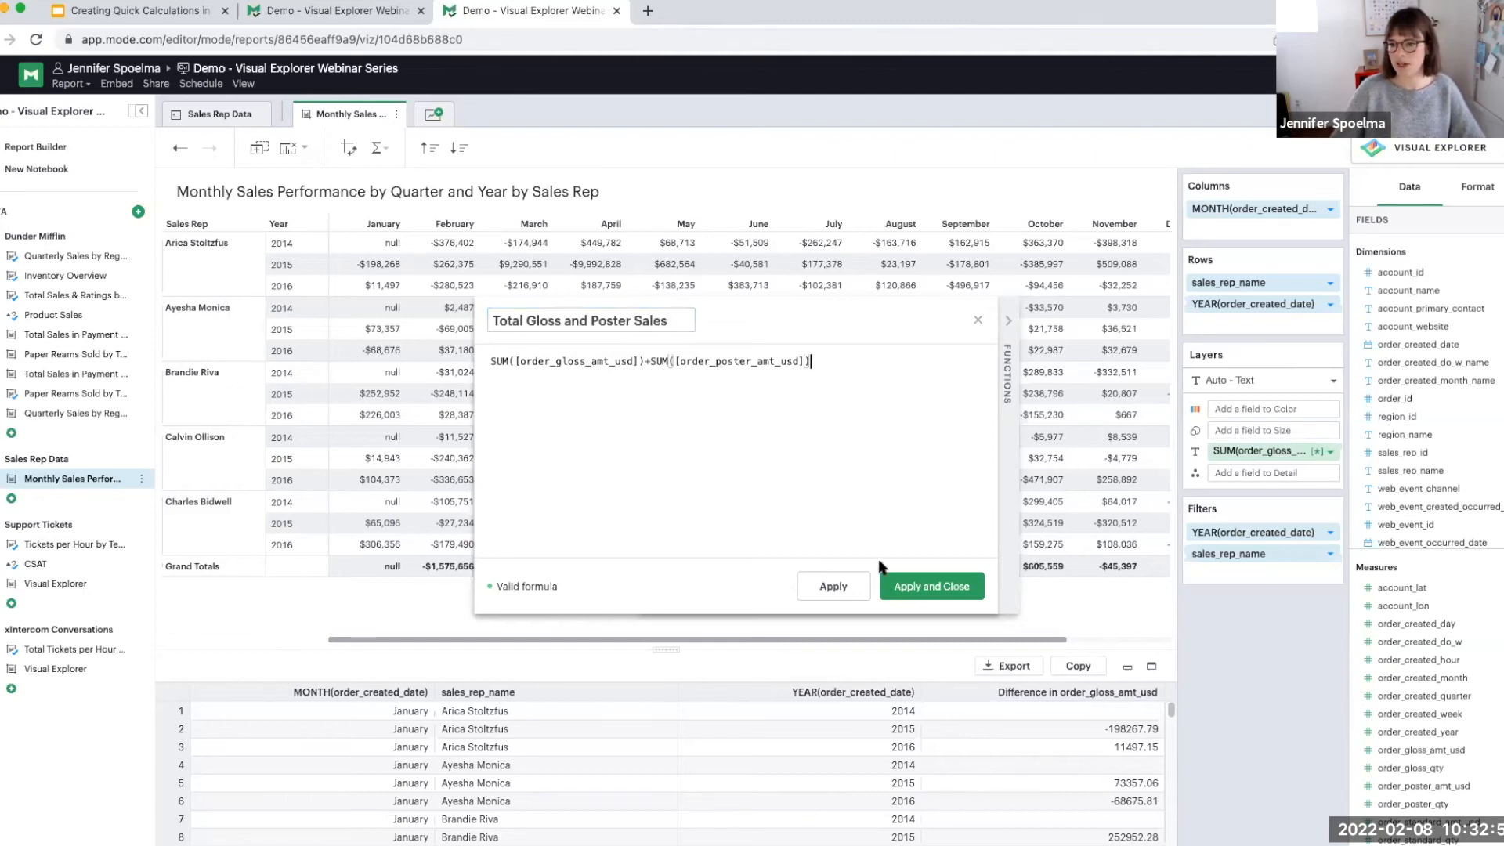
pyautogui.click(937, 593)
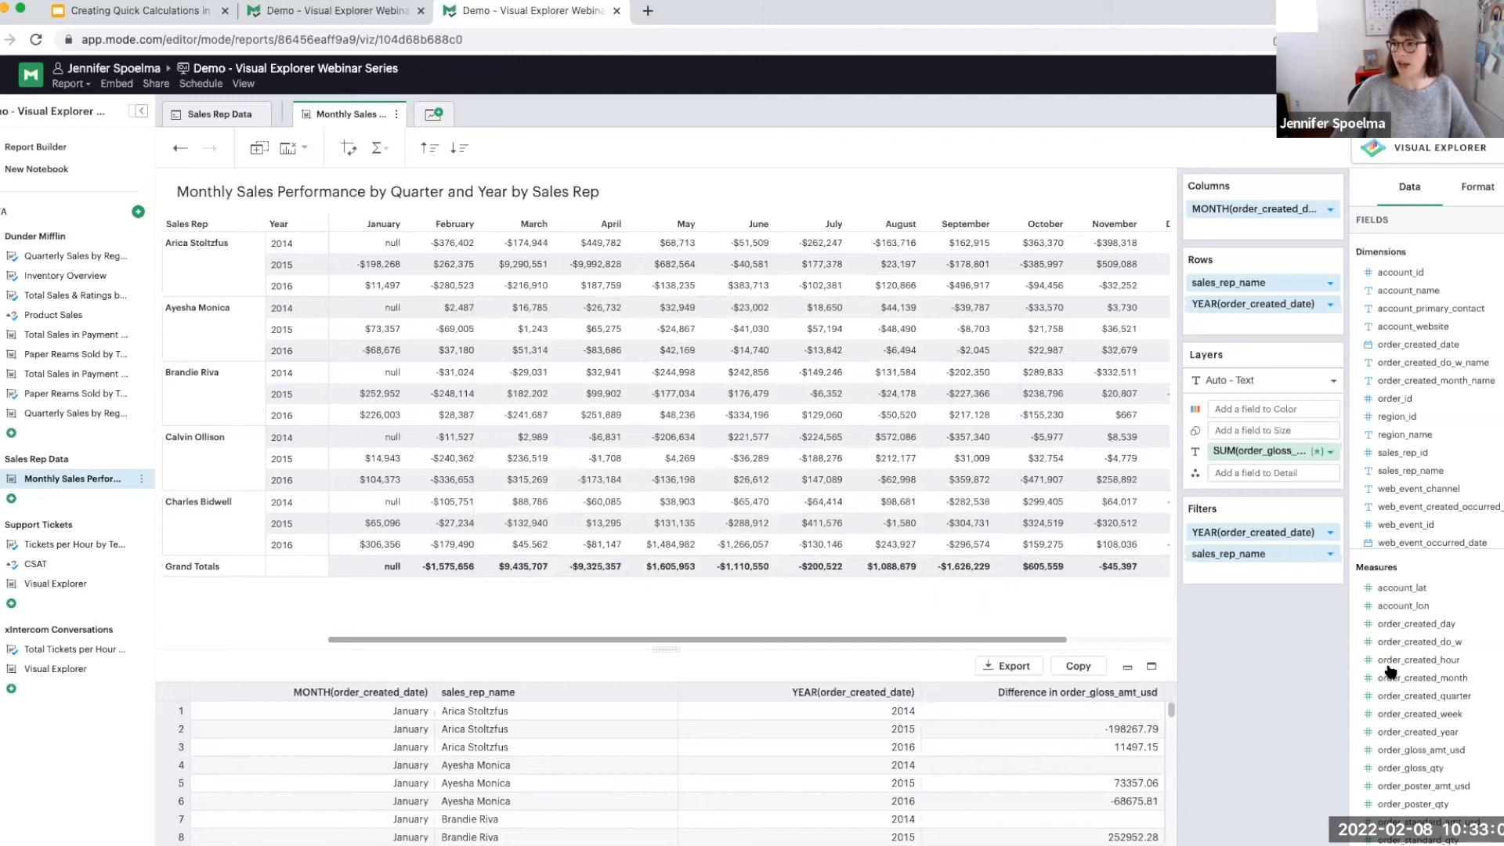
# - Replace the gloss sales field on the text layer with the Total Gloss and Poster Sales measure
pyautogui.scroll(-1, 1383, 587)
pyautogui.scroll(-4, 1384, 595)
pyautogui.scroll(-6, 1383, 623)
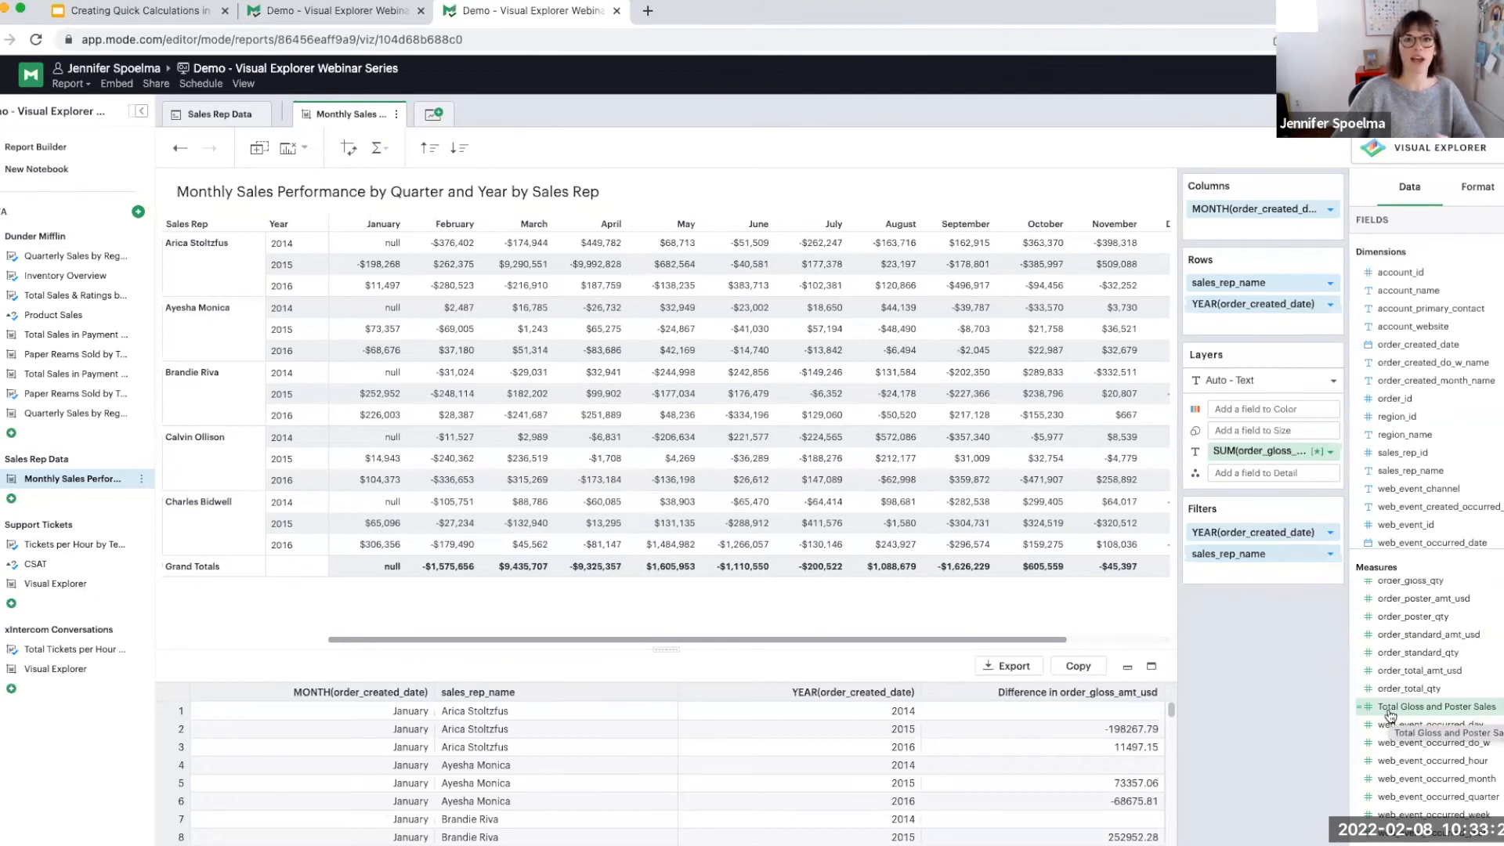
pyautogui.moveTo(1391, 714); pyautogui.dragTo(1242, 454)
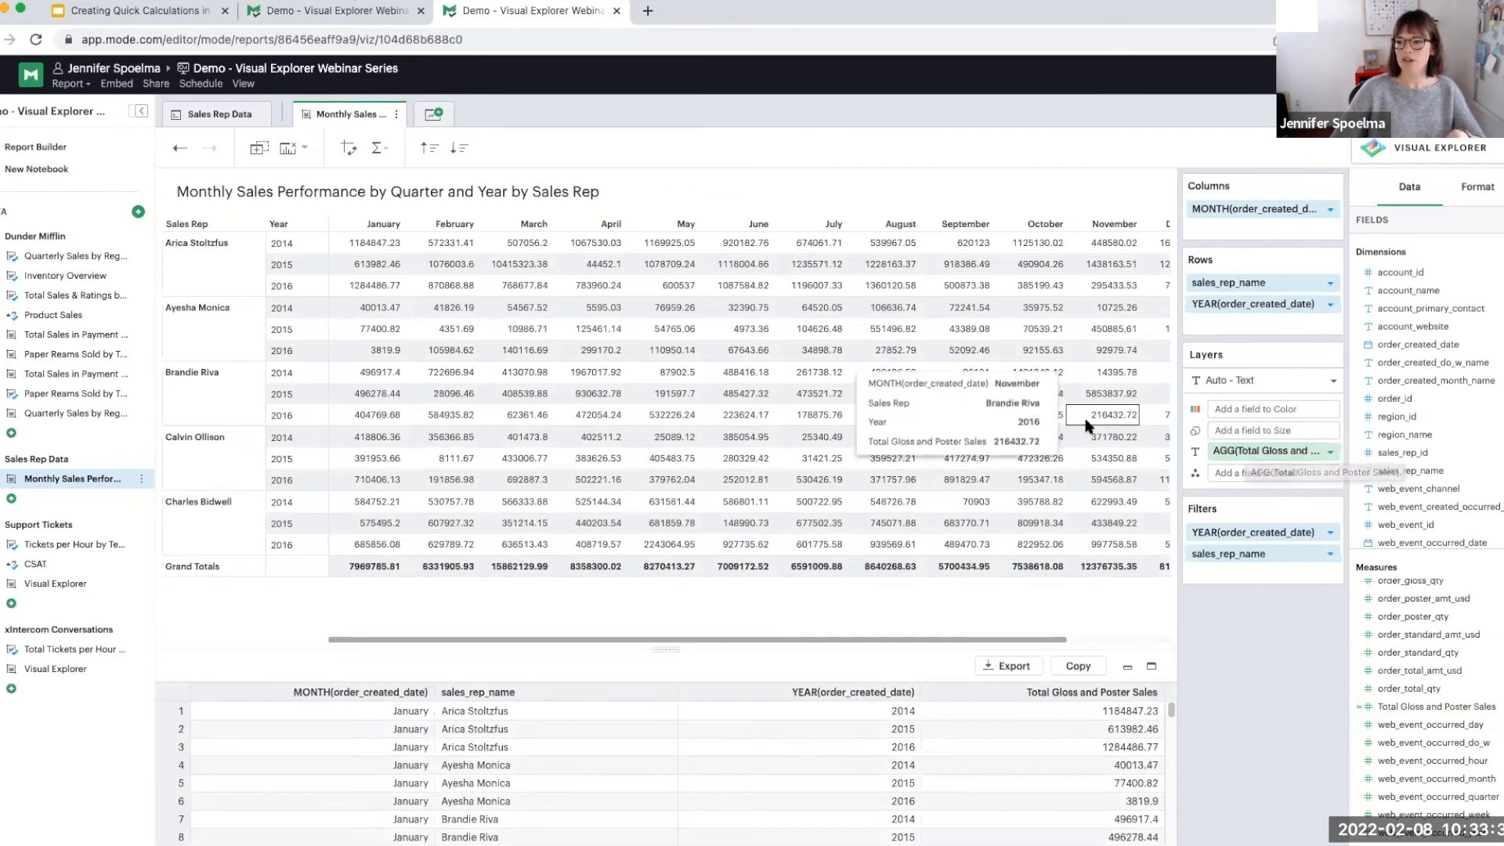
# - Apply the Difference quick calculation to the Total Gloss and Poster Sales text field, calculated using Pane Across-Down
pyautogui.click(1329, 459)
pyautogui.moveTo(1356, 506)
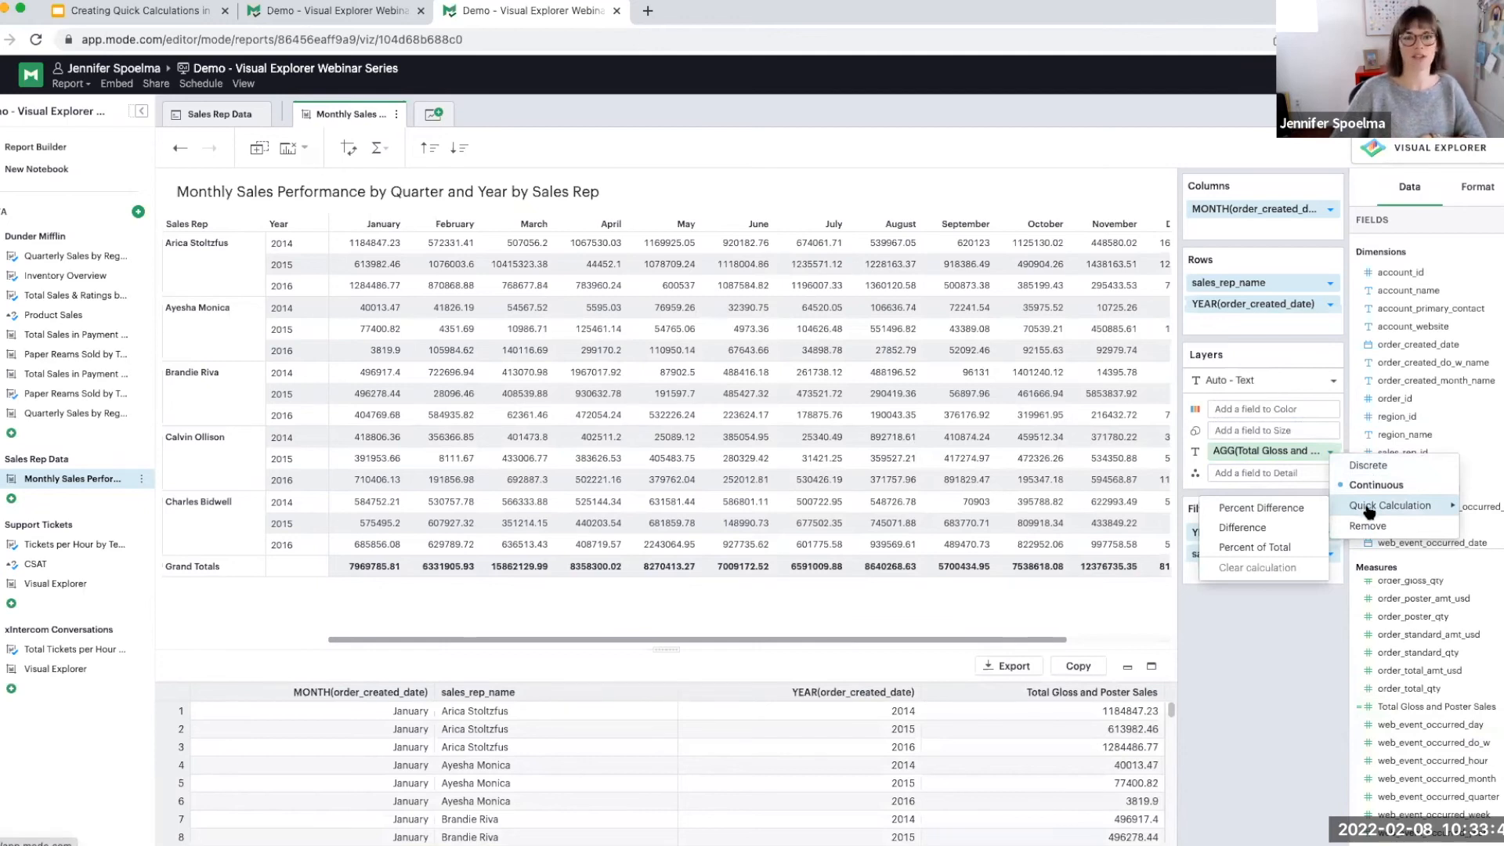
pyautogui.click(1249, 526)
pyautogui.click(1330, 453)
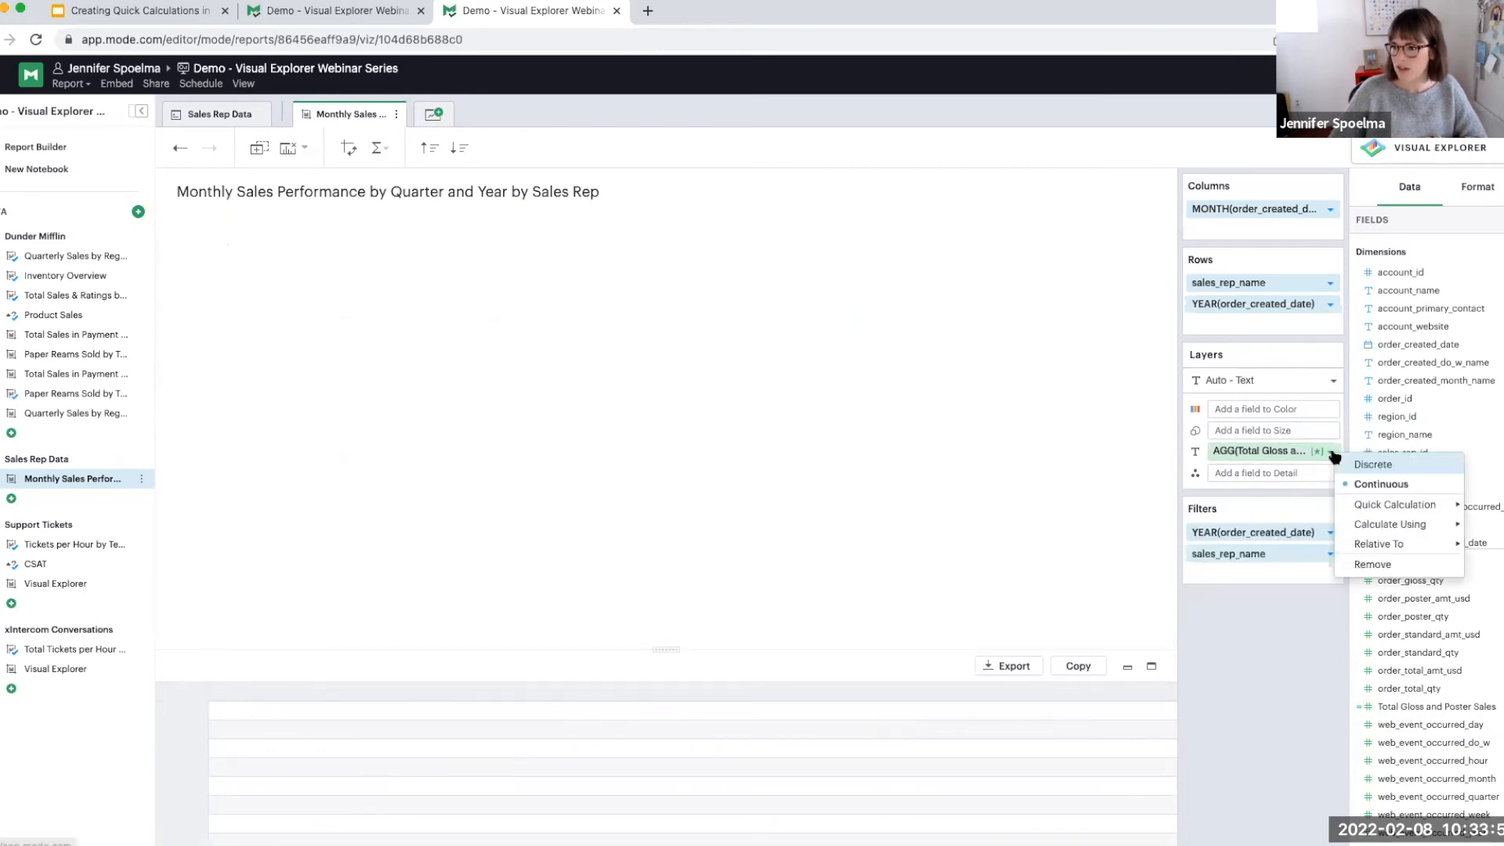
pyautogui.moveTo(1388, 530)
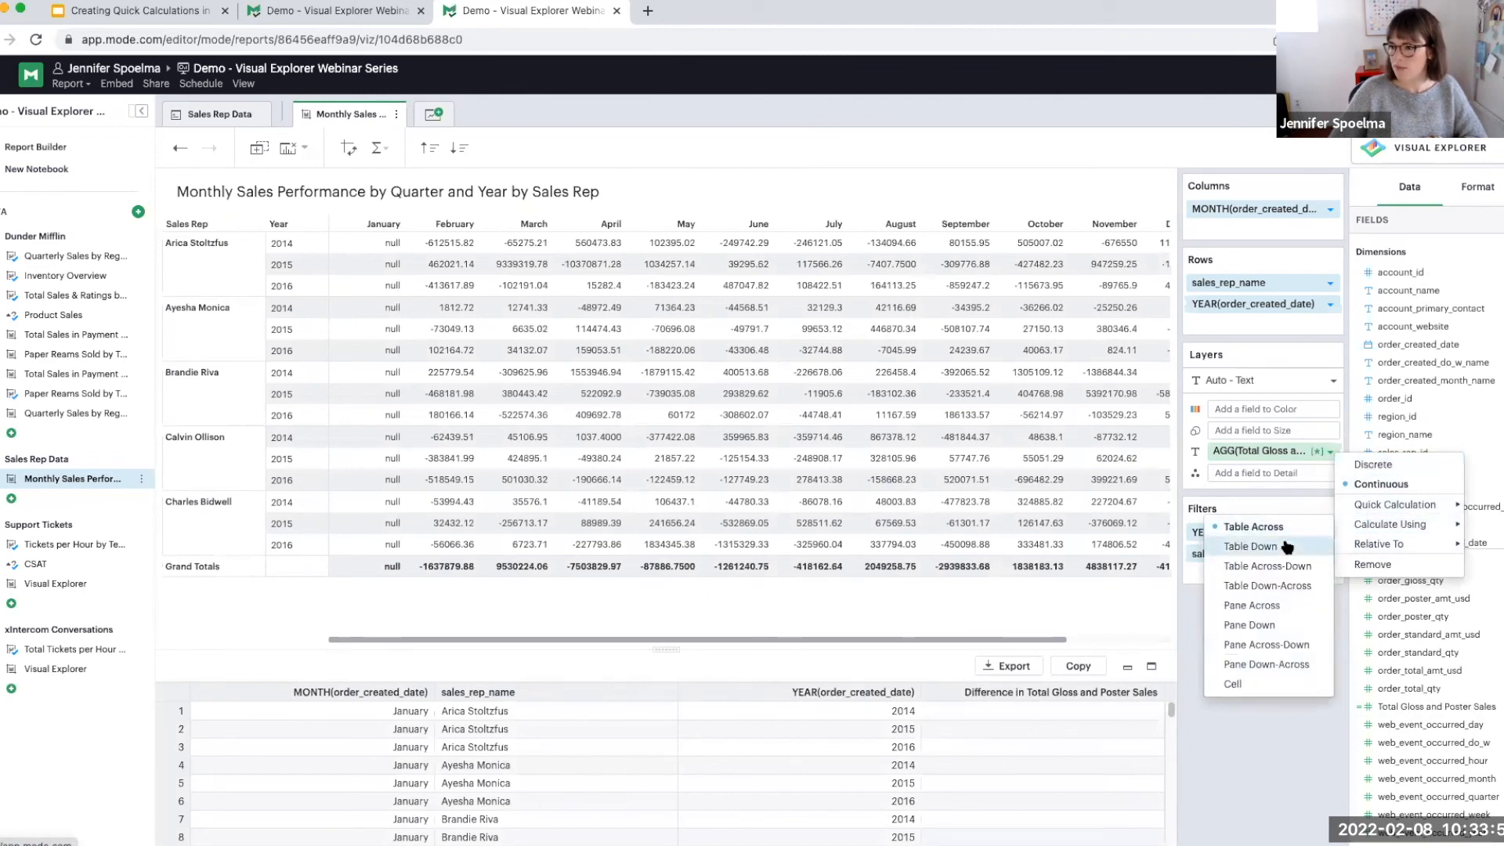
pyautogui.click(1266, 644)
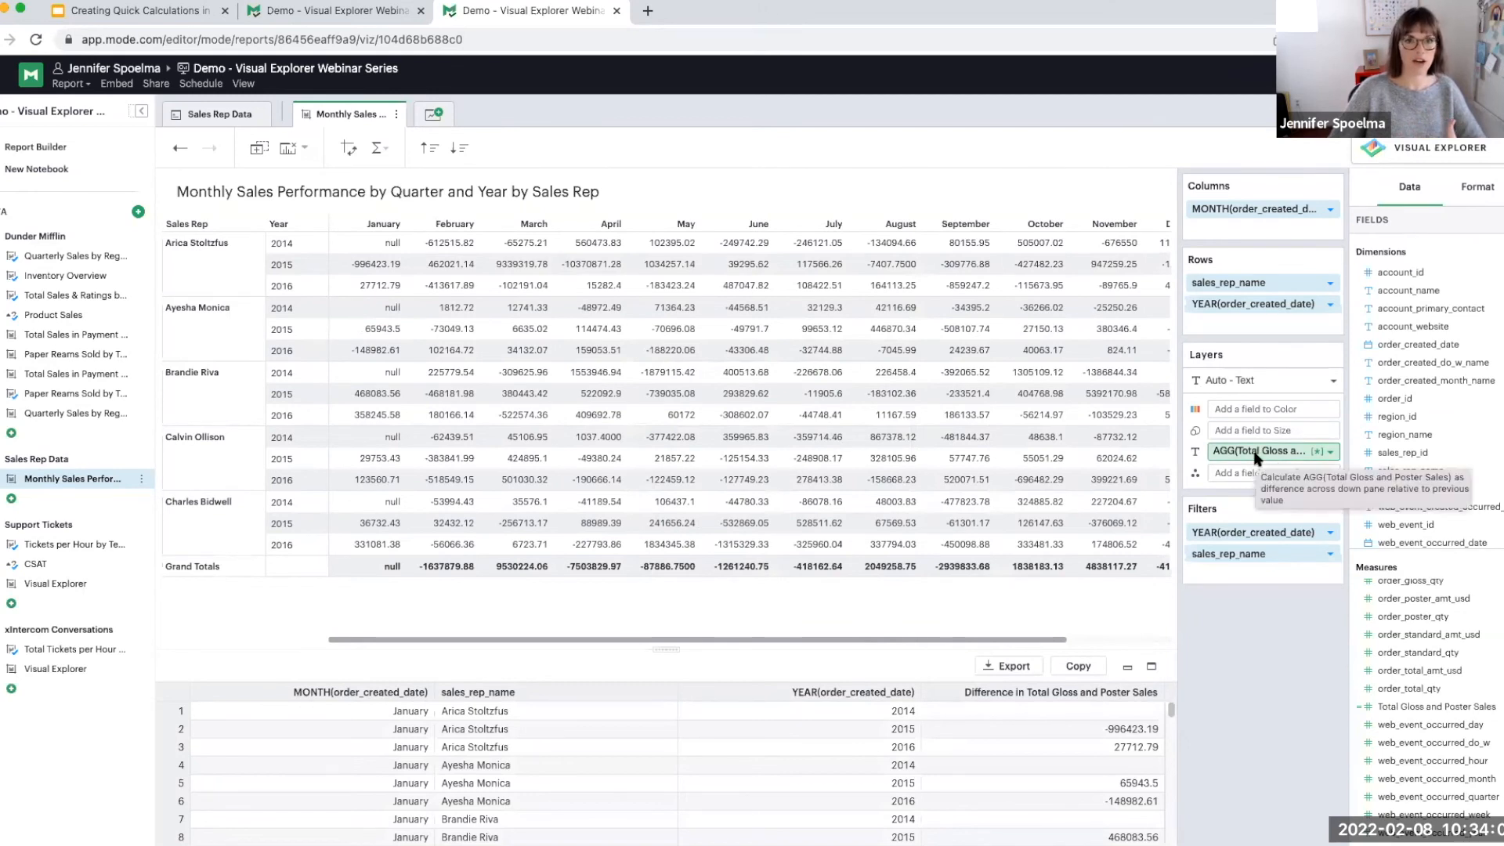
# - Set the pane number format of the Total Gloss and Poster Sales difference field to Currency and return to the field list
pyautogui.click(1480, 189)
pyautogui.click(1483, 250)
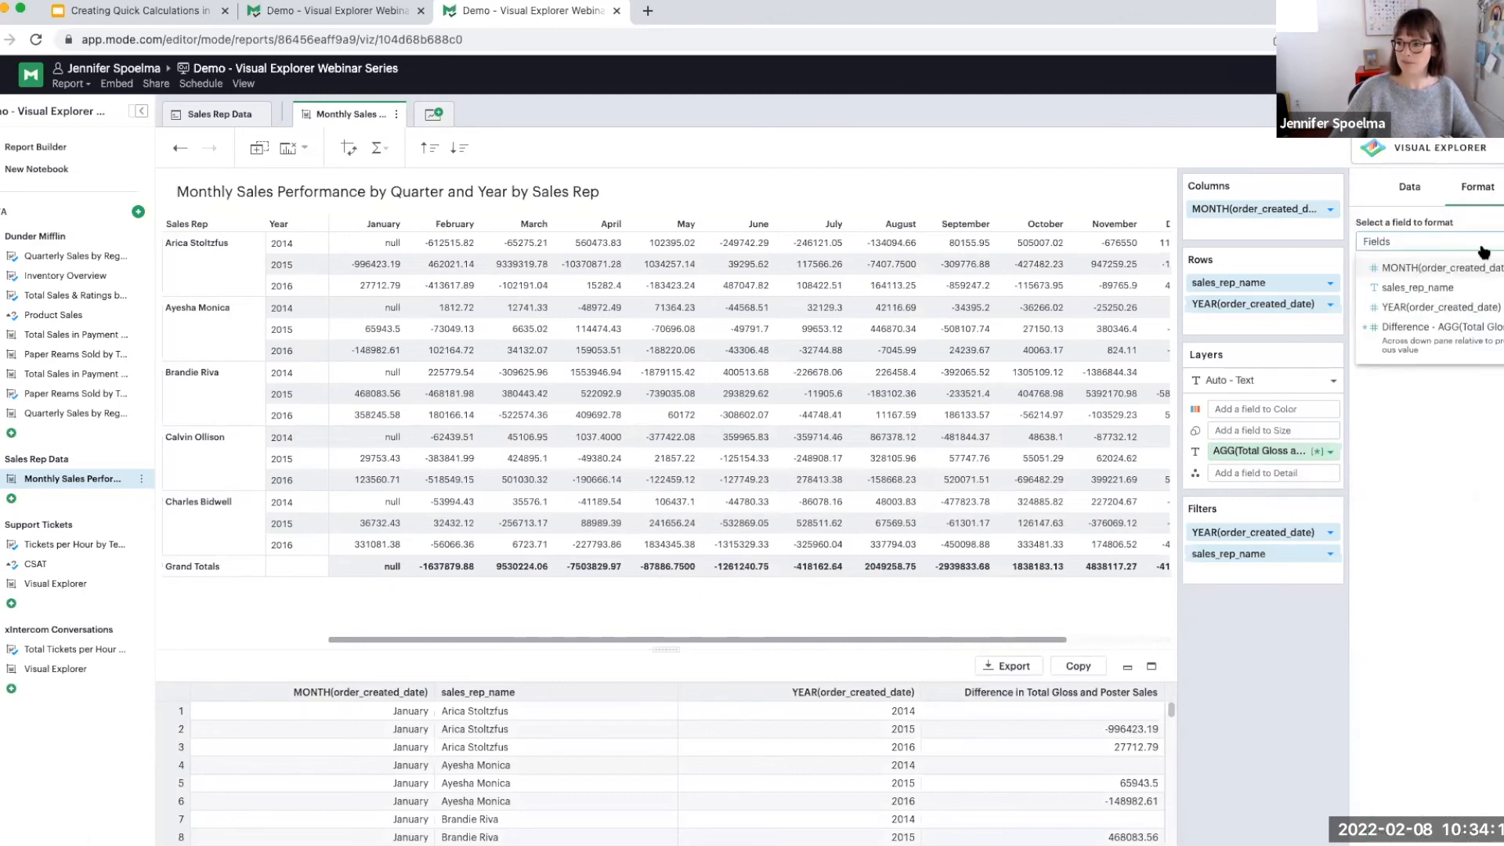
pyautogui.click(1419, 340)
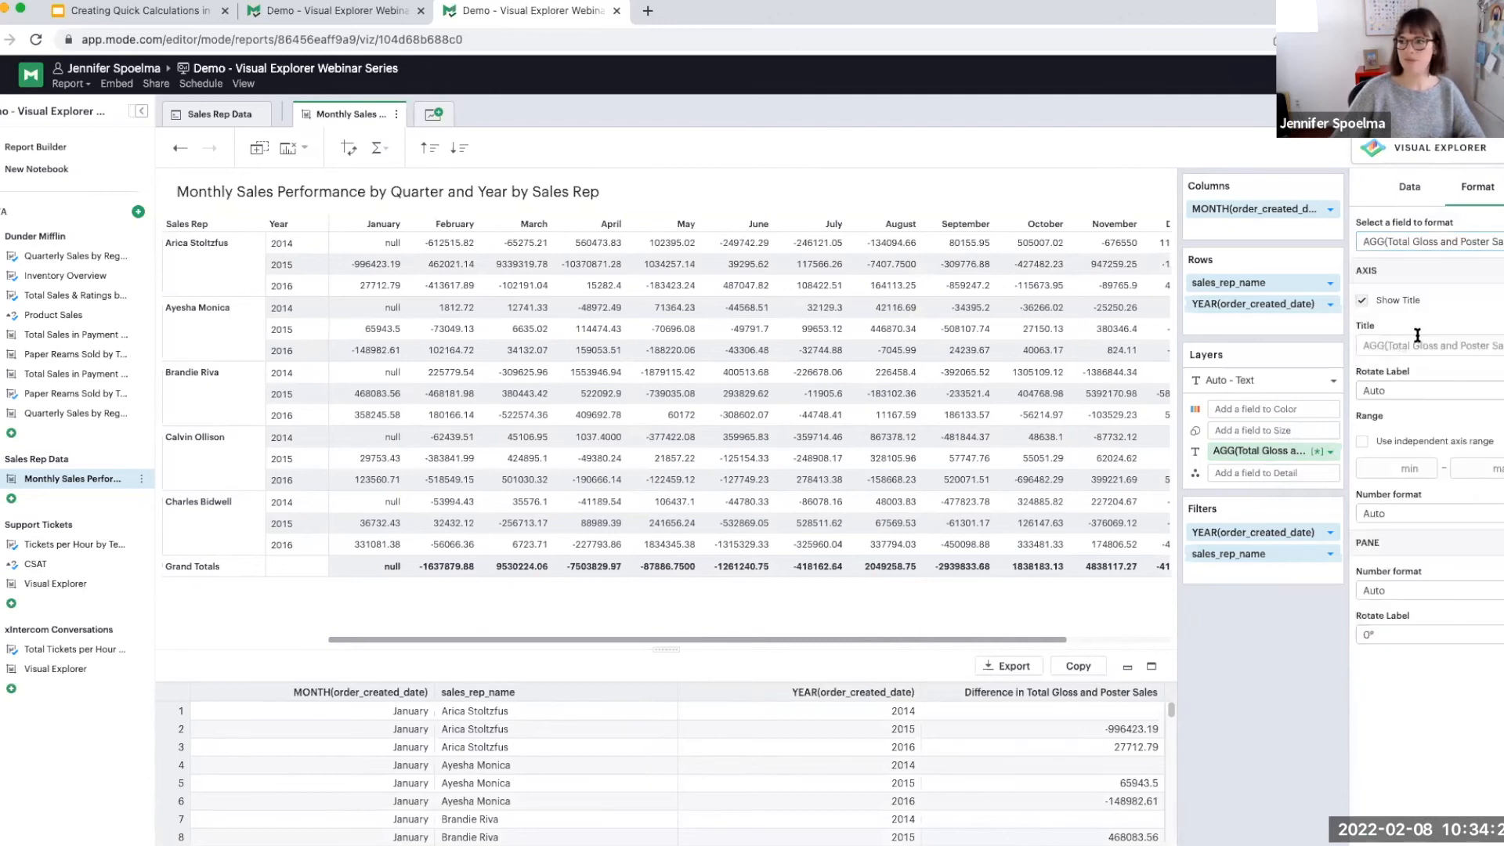
pyautogui.click(1430, 594)
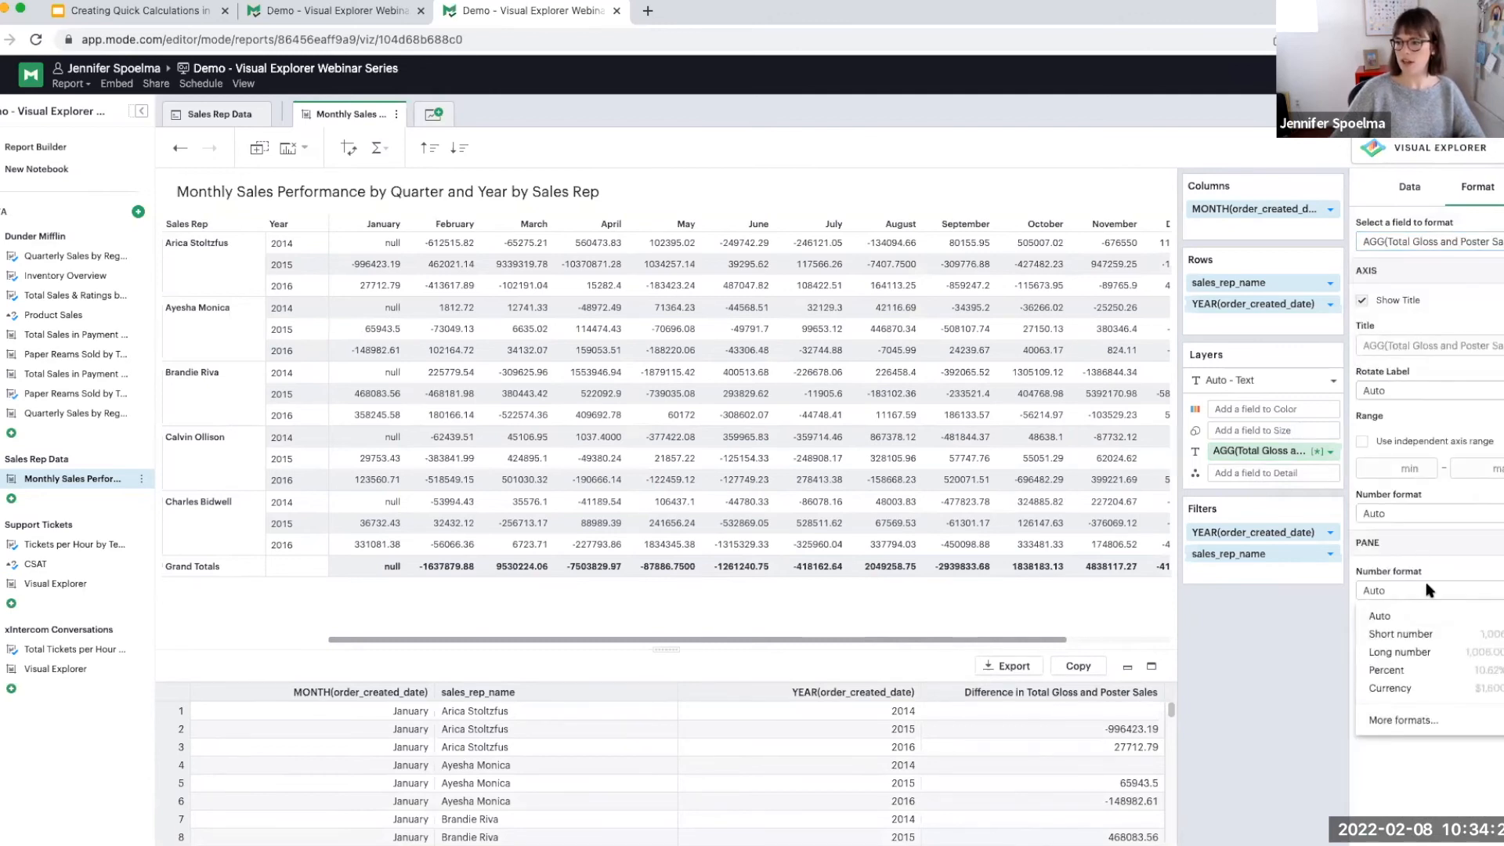
pyautogui.click(1403, 690)
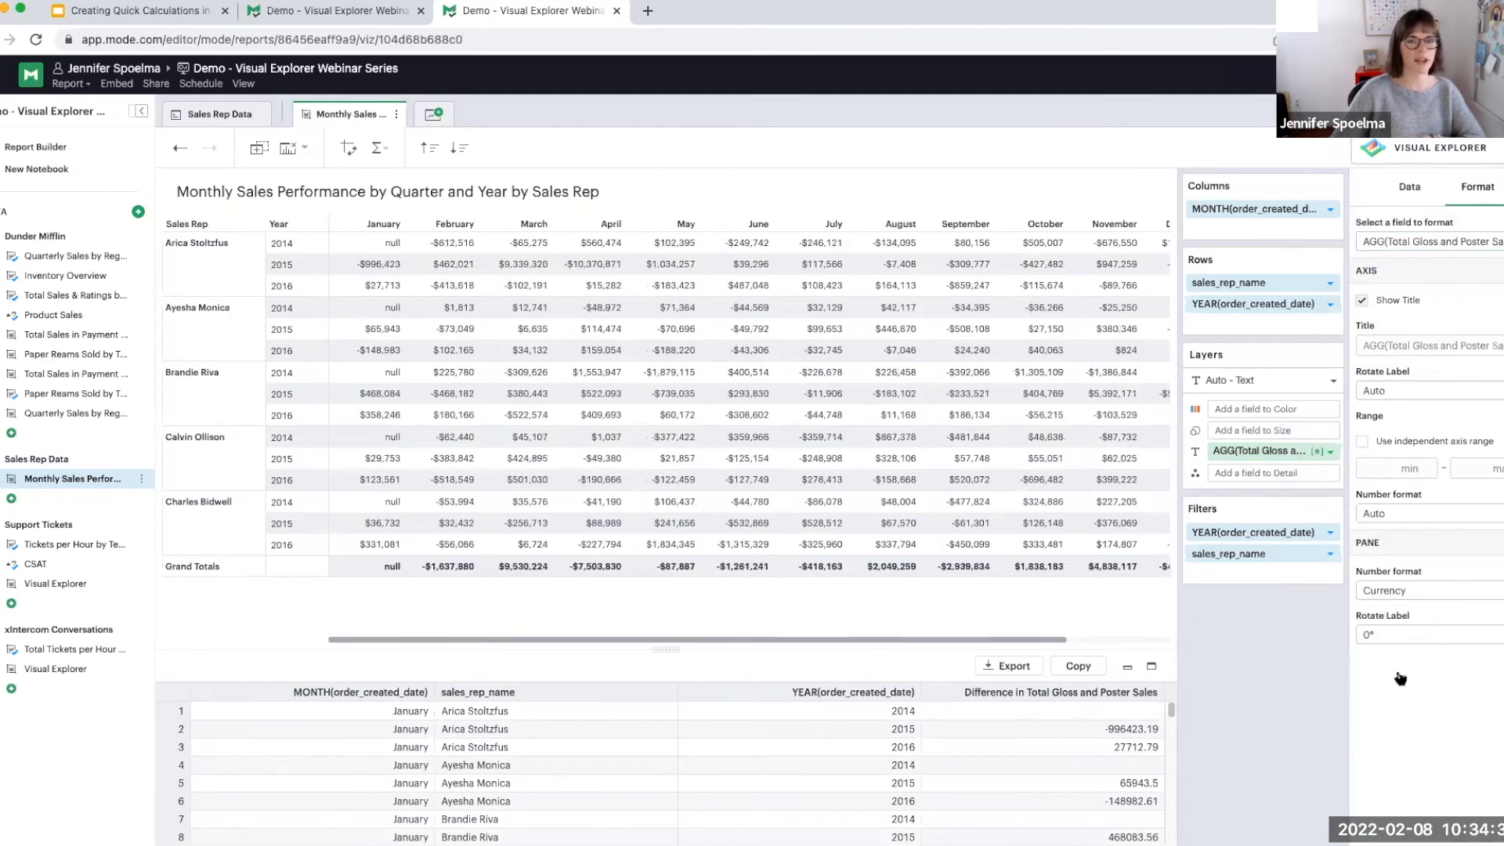
pyautogui.click(1409, 188)
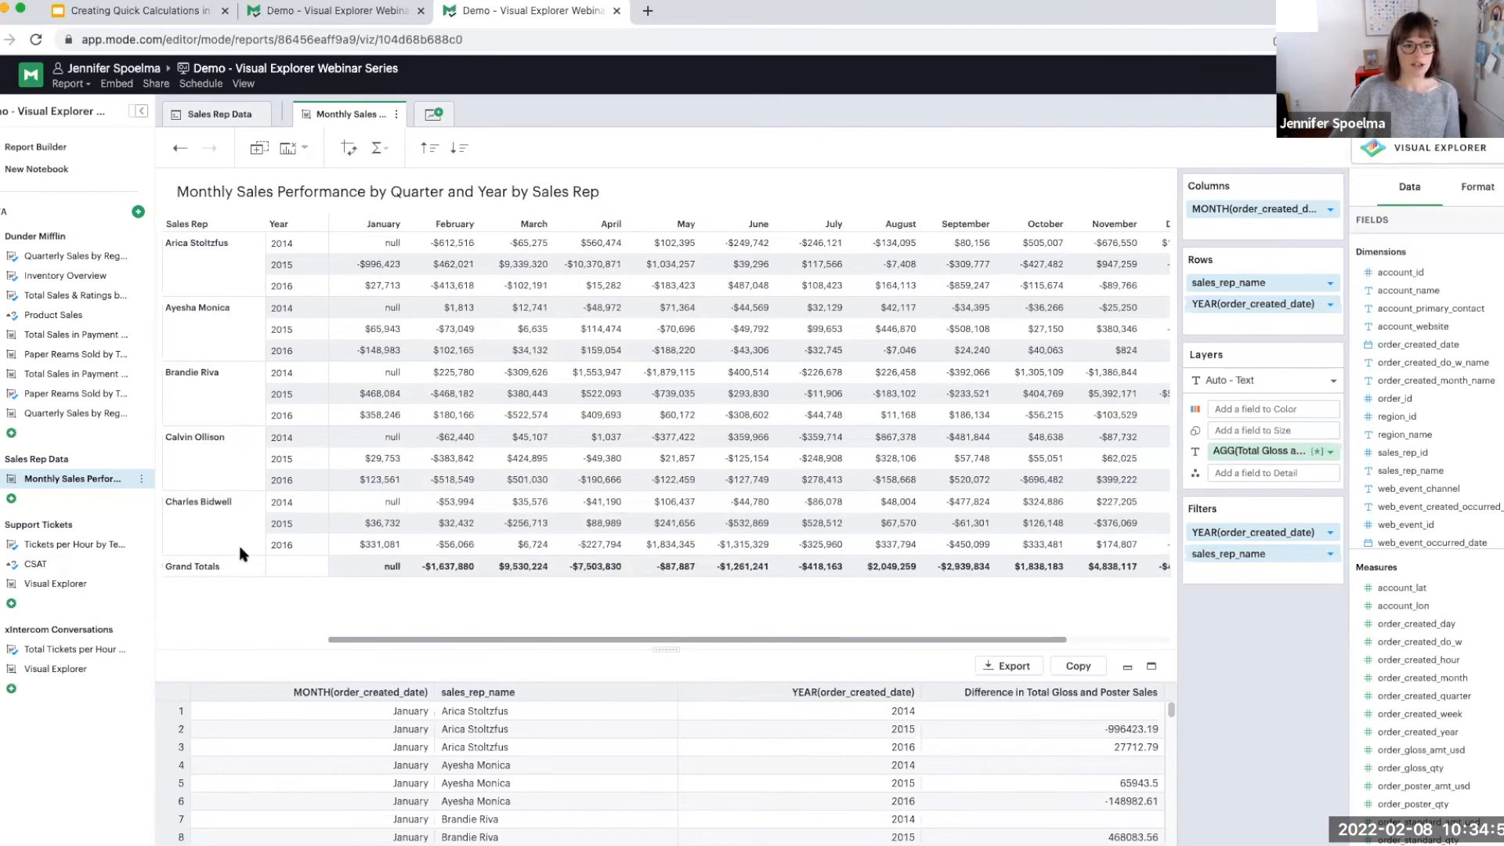
# - Turn off both the column grand total and the row grand total in the monthly sales table
pyautogui.moveTo(399, 339)
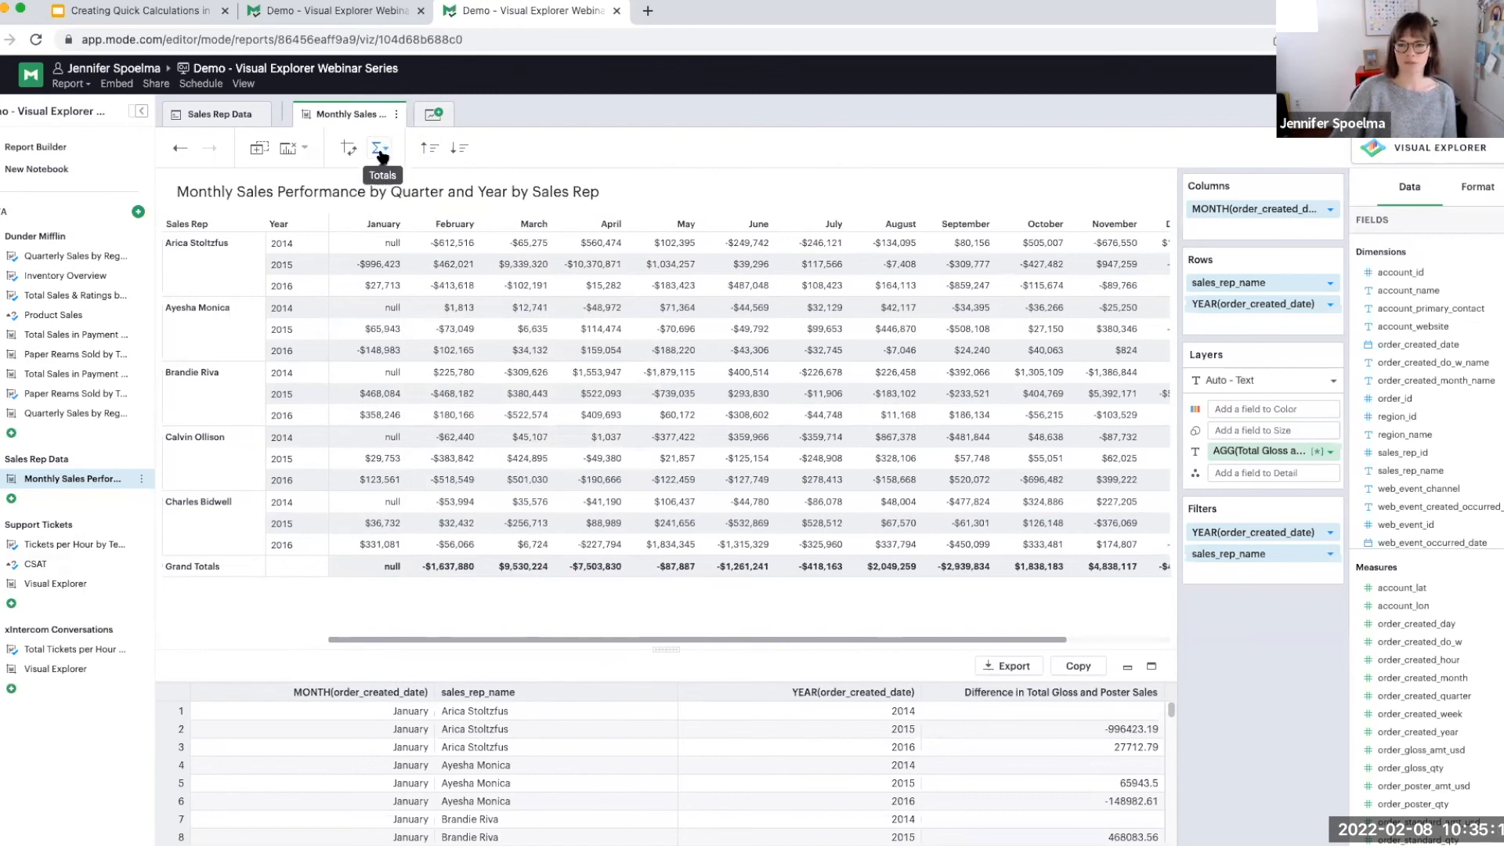
pyautogui.click(382, 154)
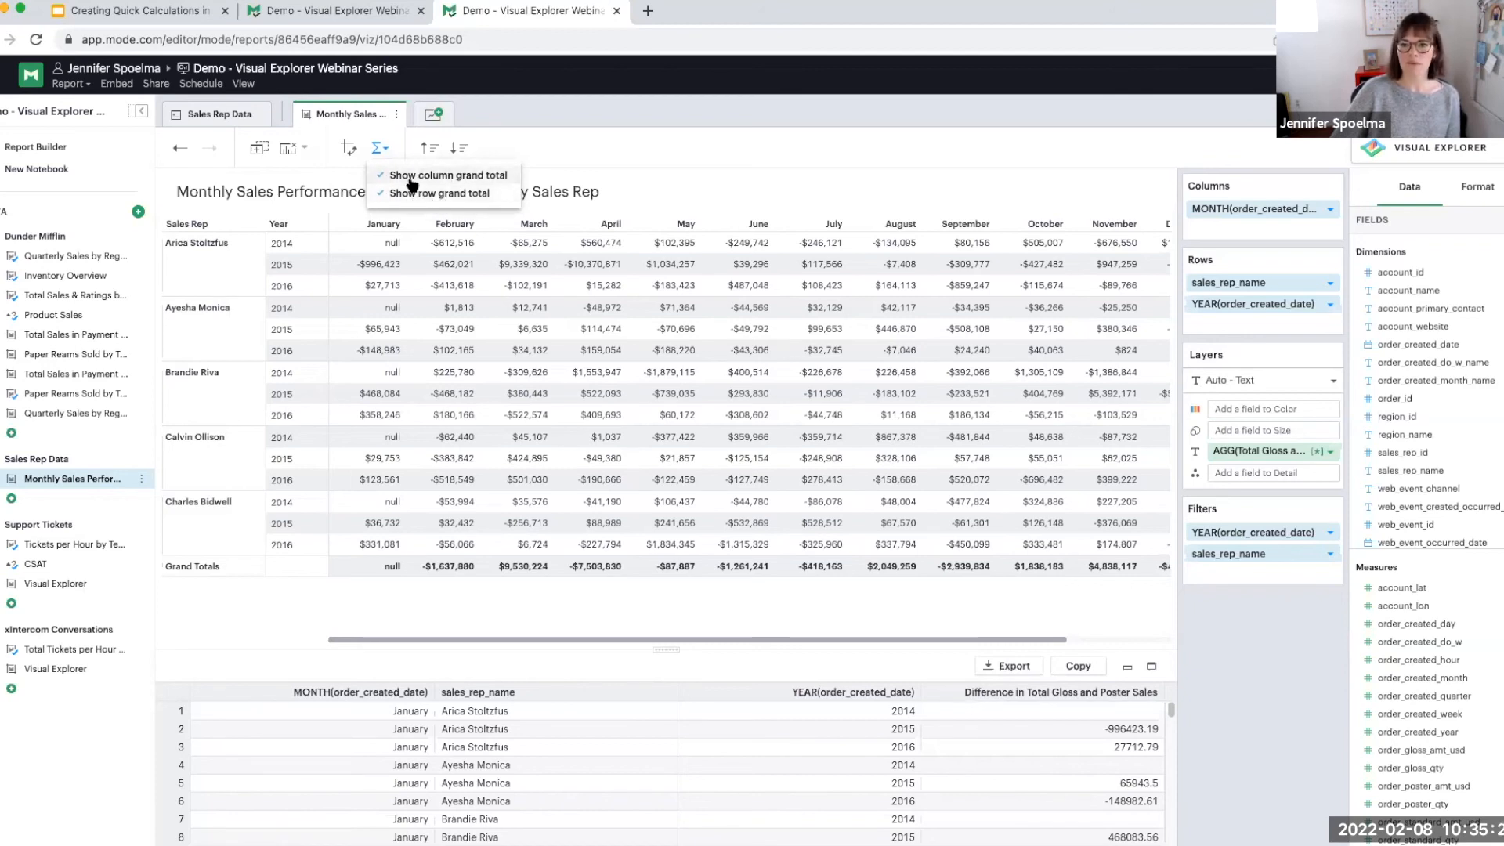
pyautogui.click(410, 177)
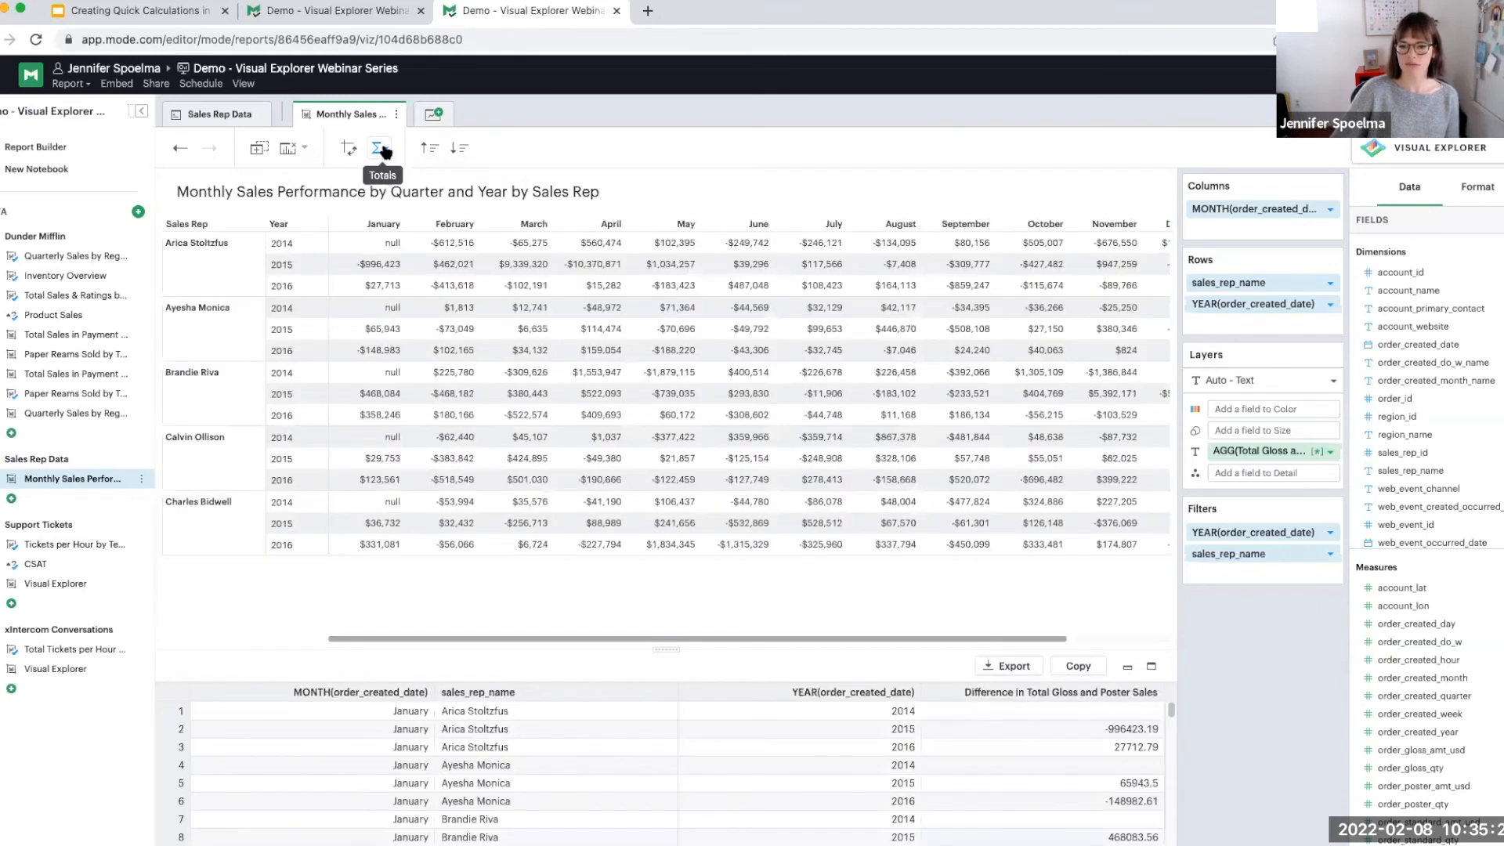
pyautogui.click(383, 151)
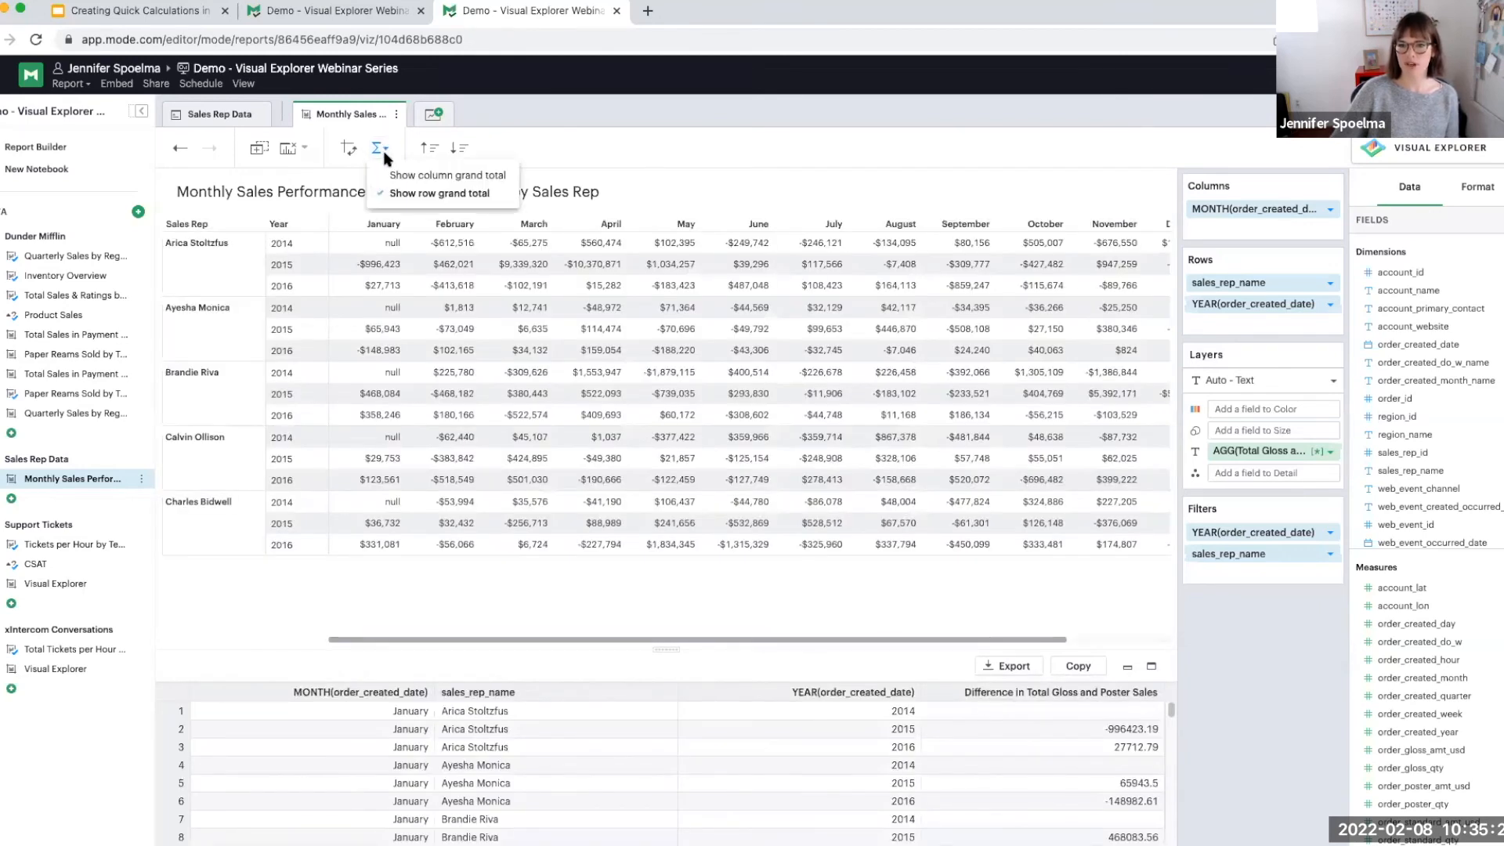
pyautogui.click(396, 194)
# - Show the column grand total and the row grand total in the monthly sales table again
pyautogui.click(382, 150)
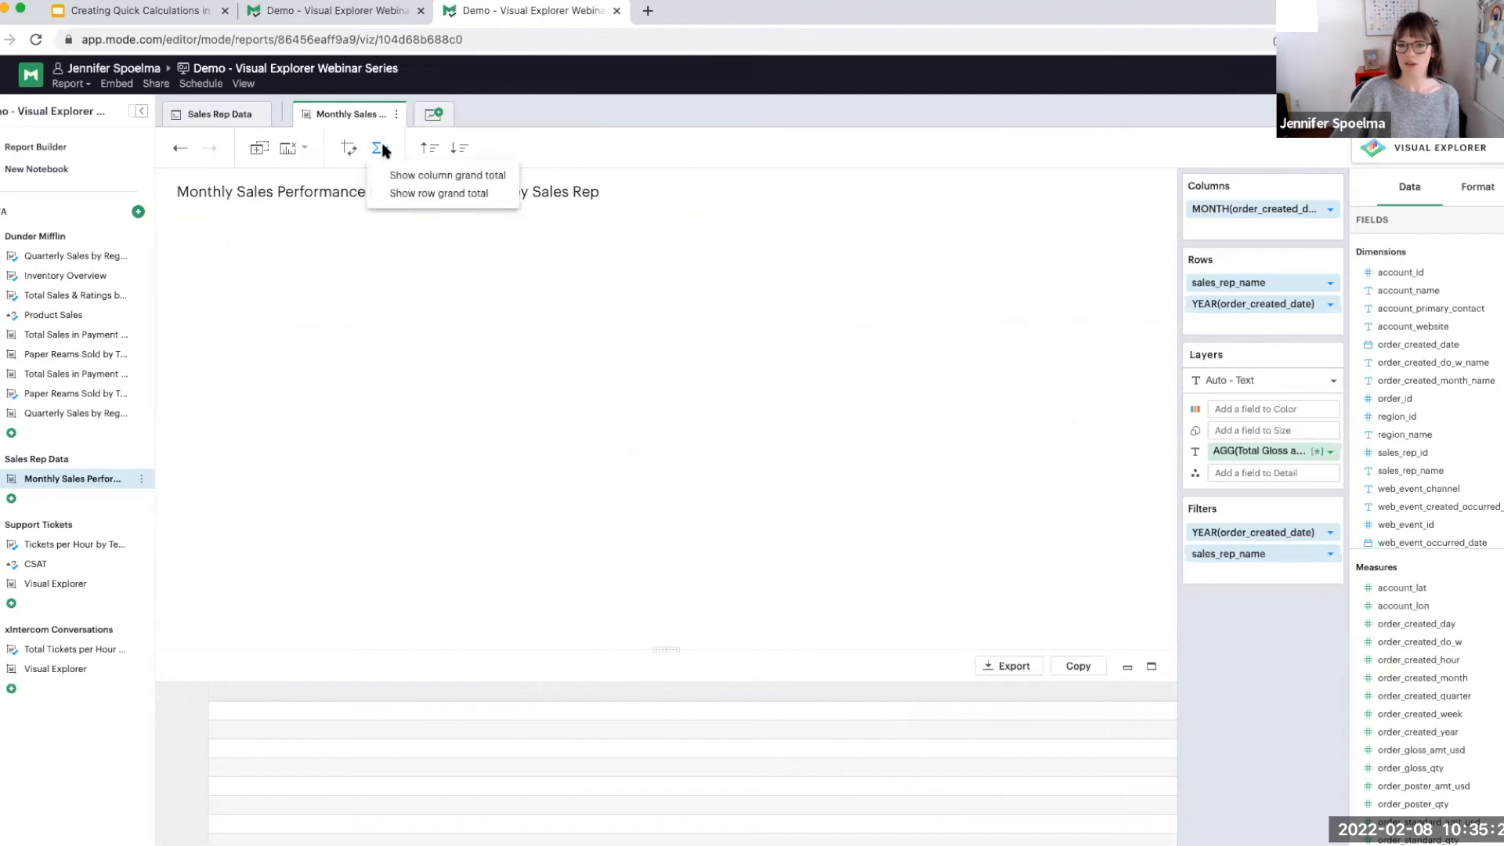
pyautogui.click(405, 177)
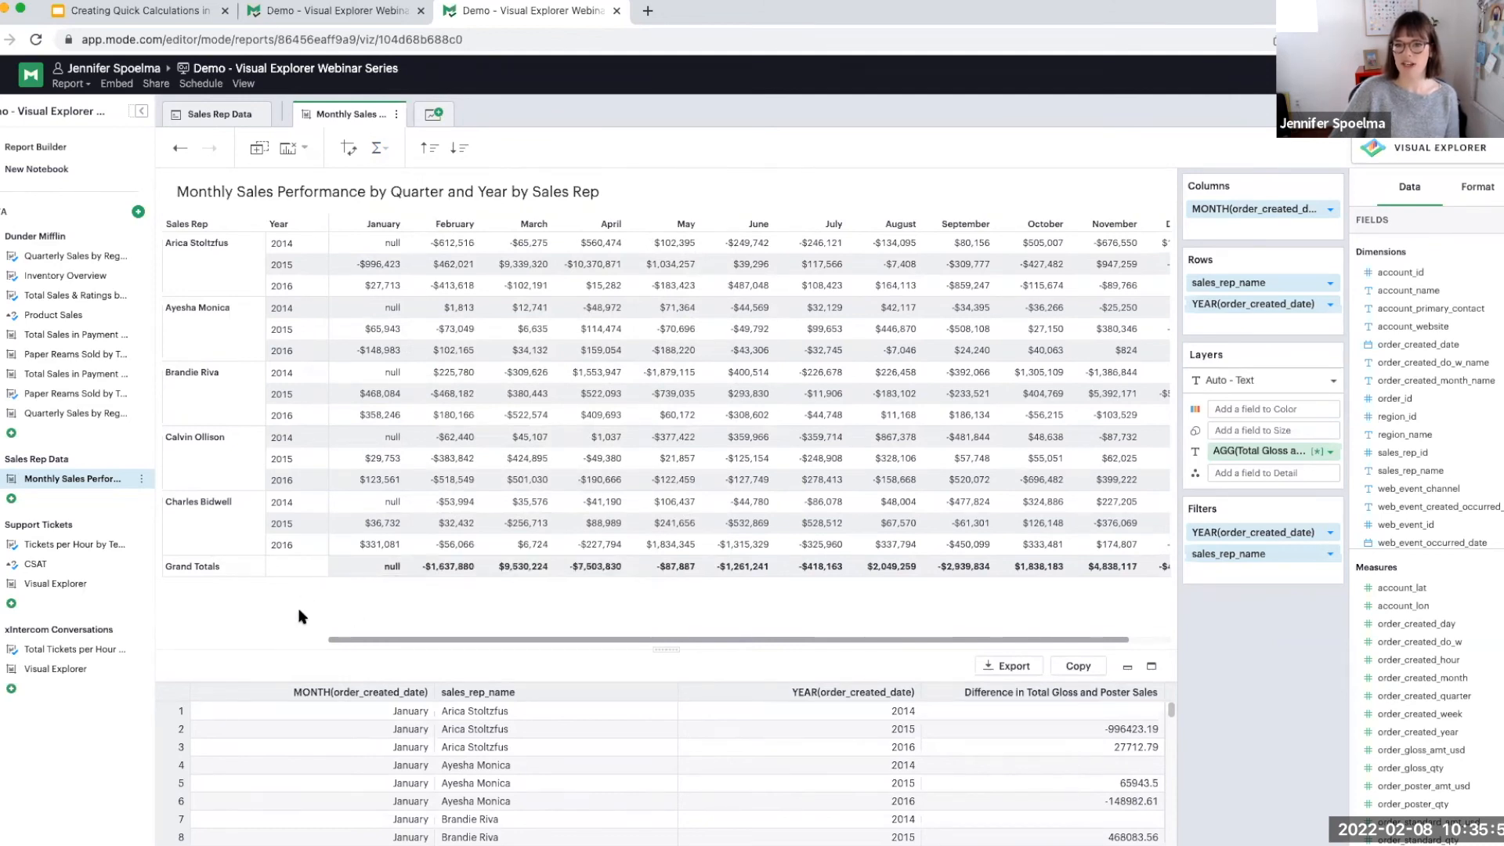
pyautogui.click(380, 150)
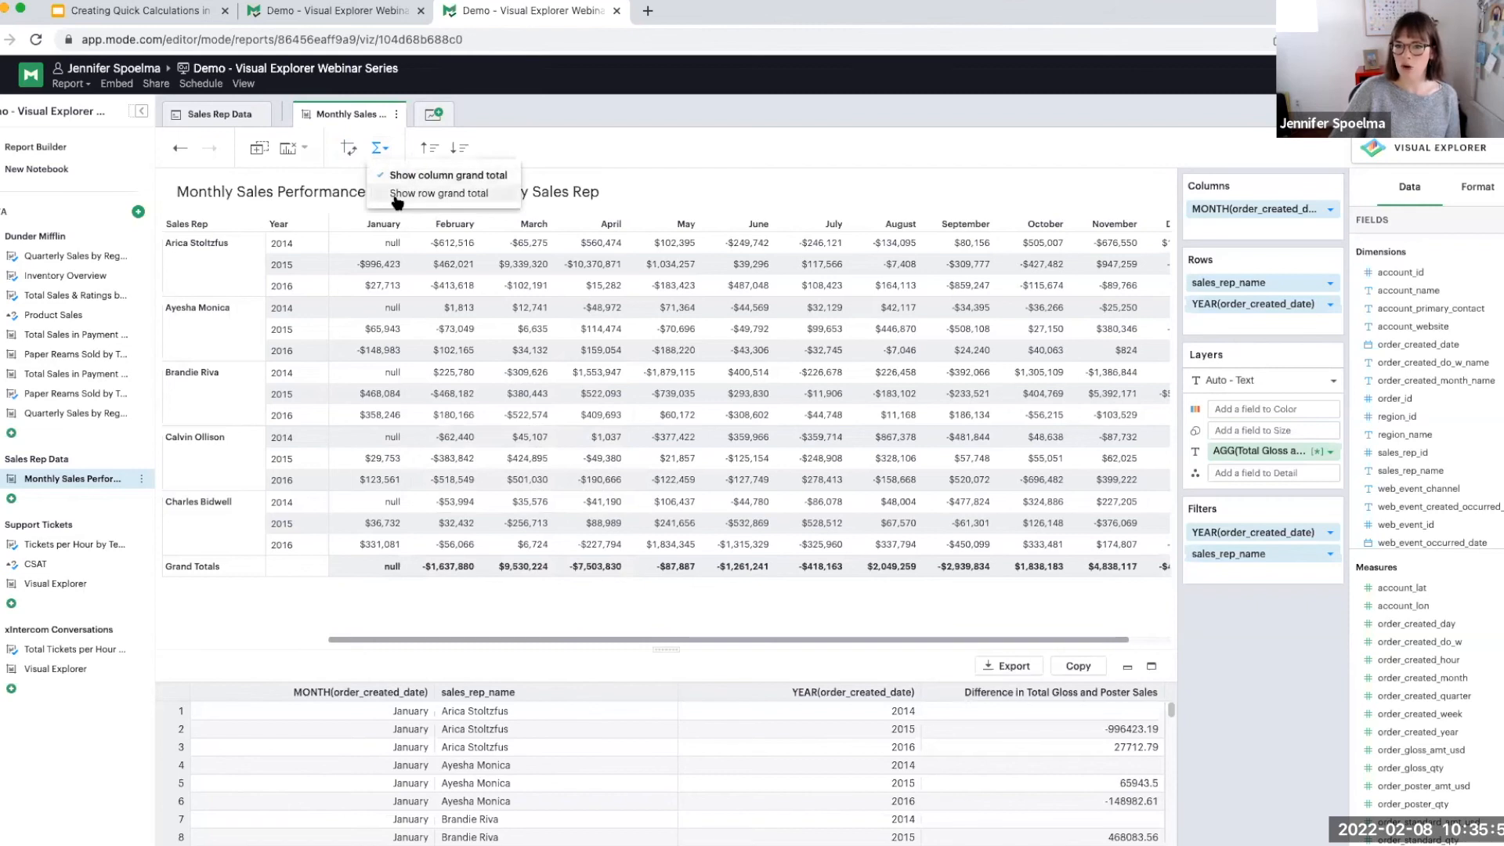
pyautogui.click(395, 195)
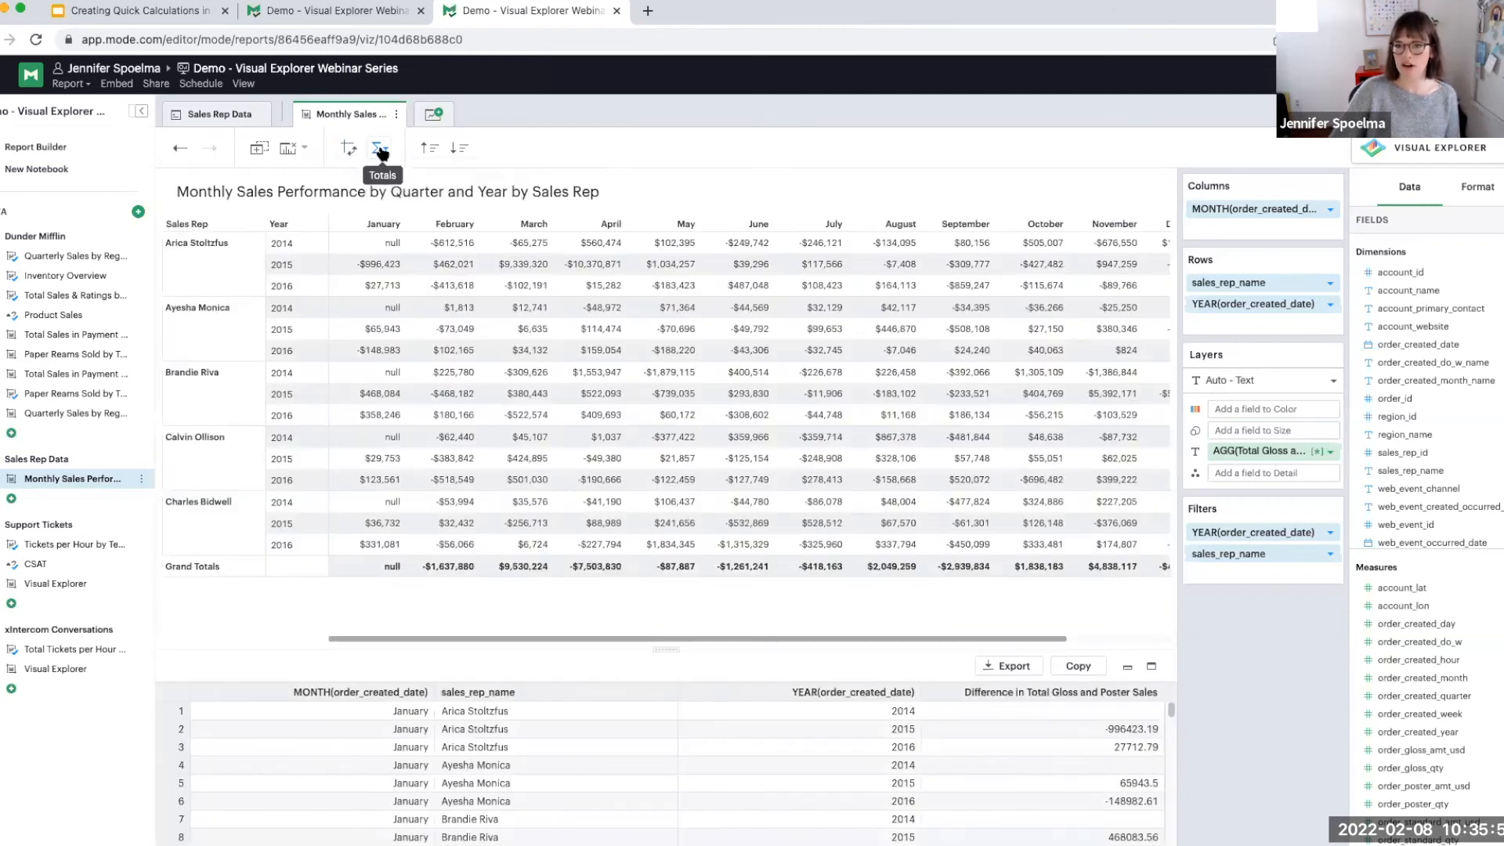
# - Hide the column grand total and inspect the Grand Totals column after December
pyautogui.click(381, 150)
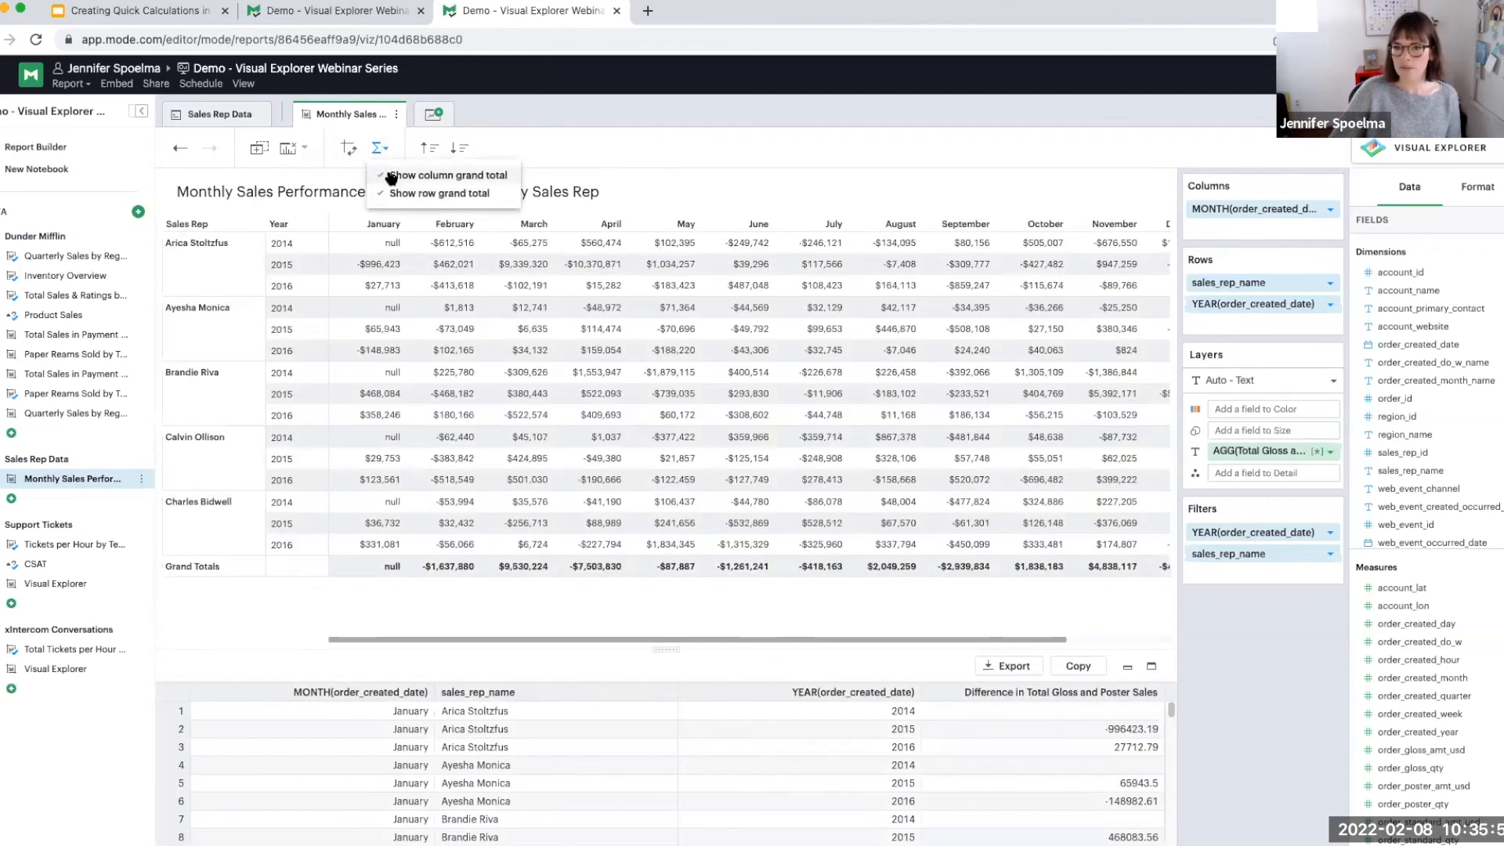
pyautogui.click(391, 176)
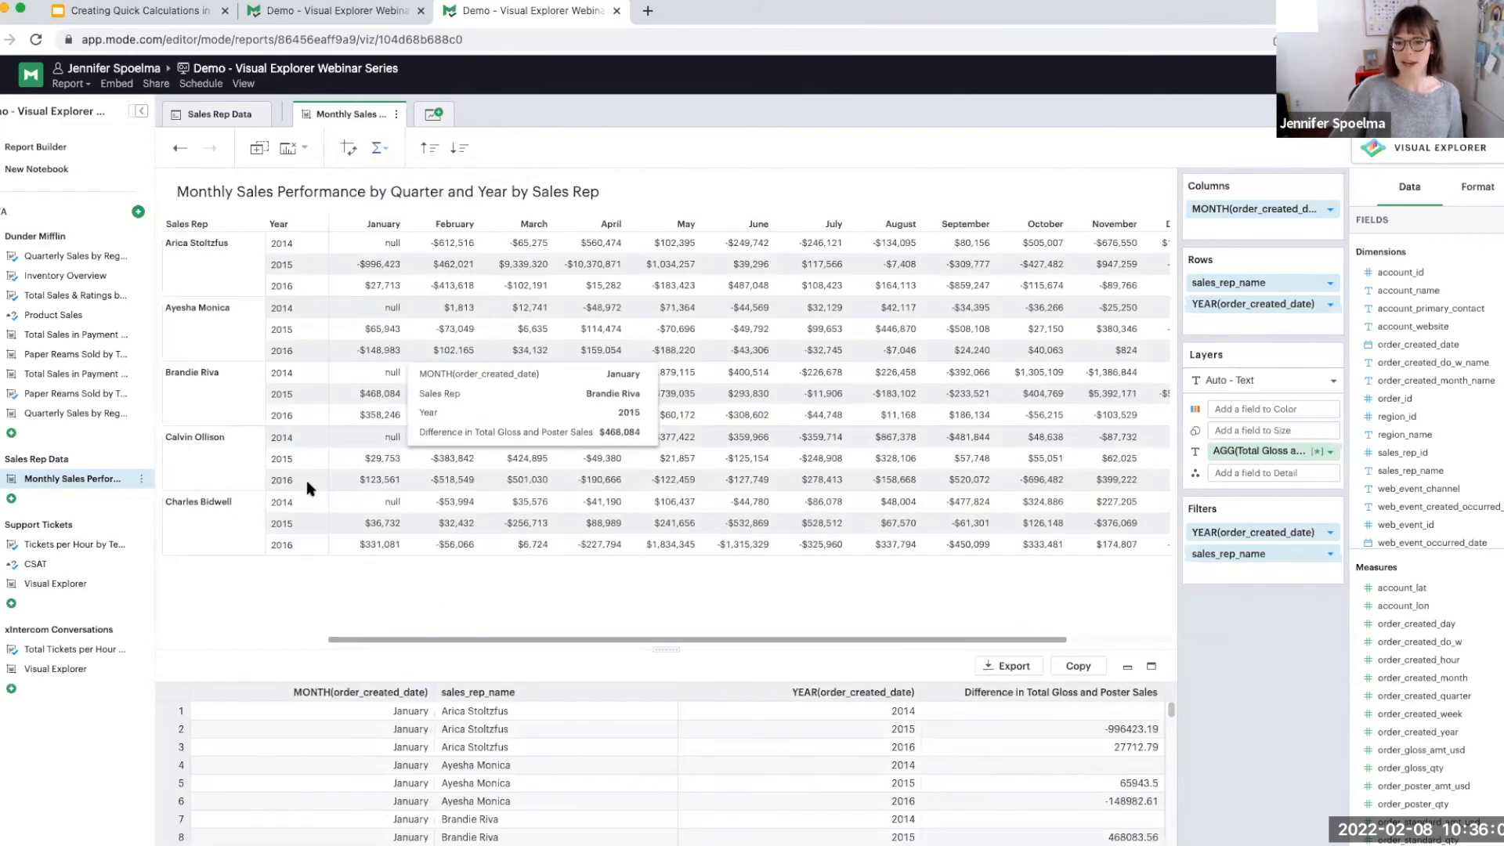
pyautogui.moveTo(530, 640); pyautogui.dragTo(706, 624)
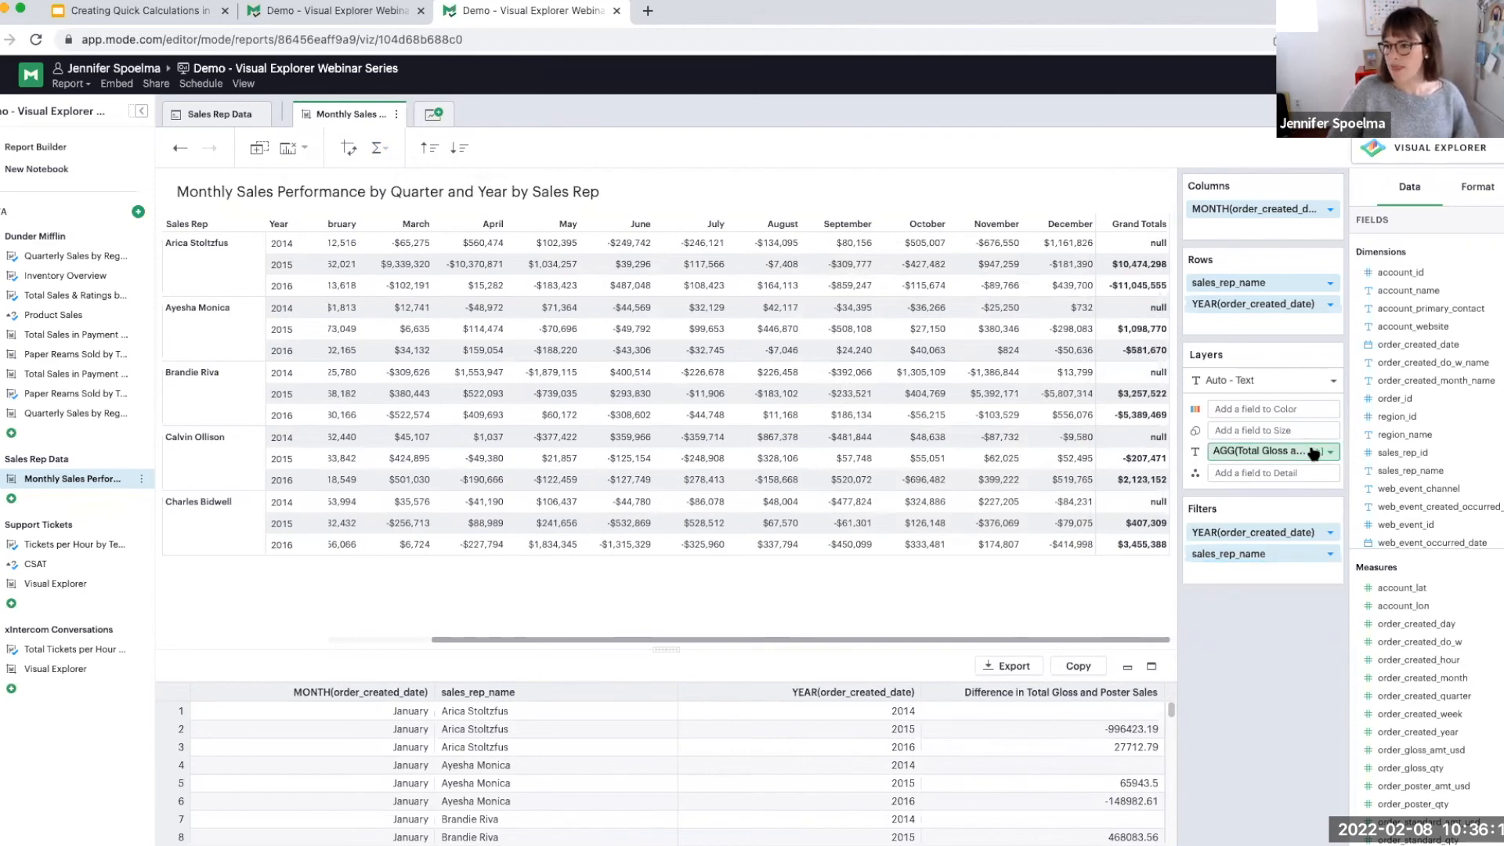
pyautogui.moveTo(980, 639); pyautogui.dragTo(853, 637)
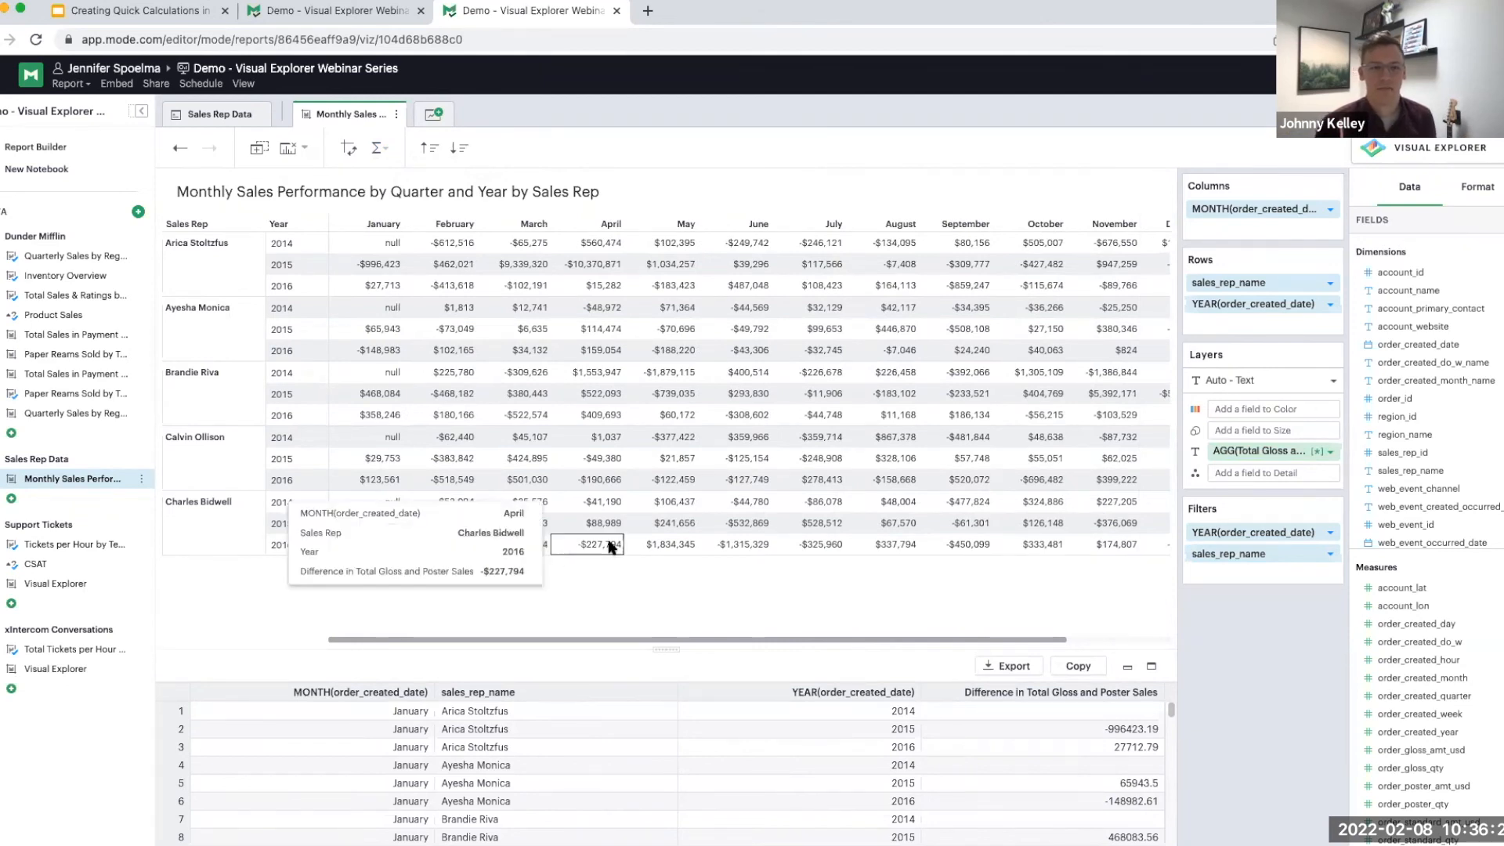
pyautogui.click(380, 148)
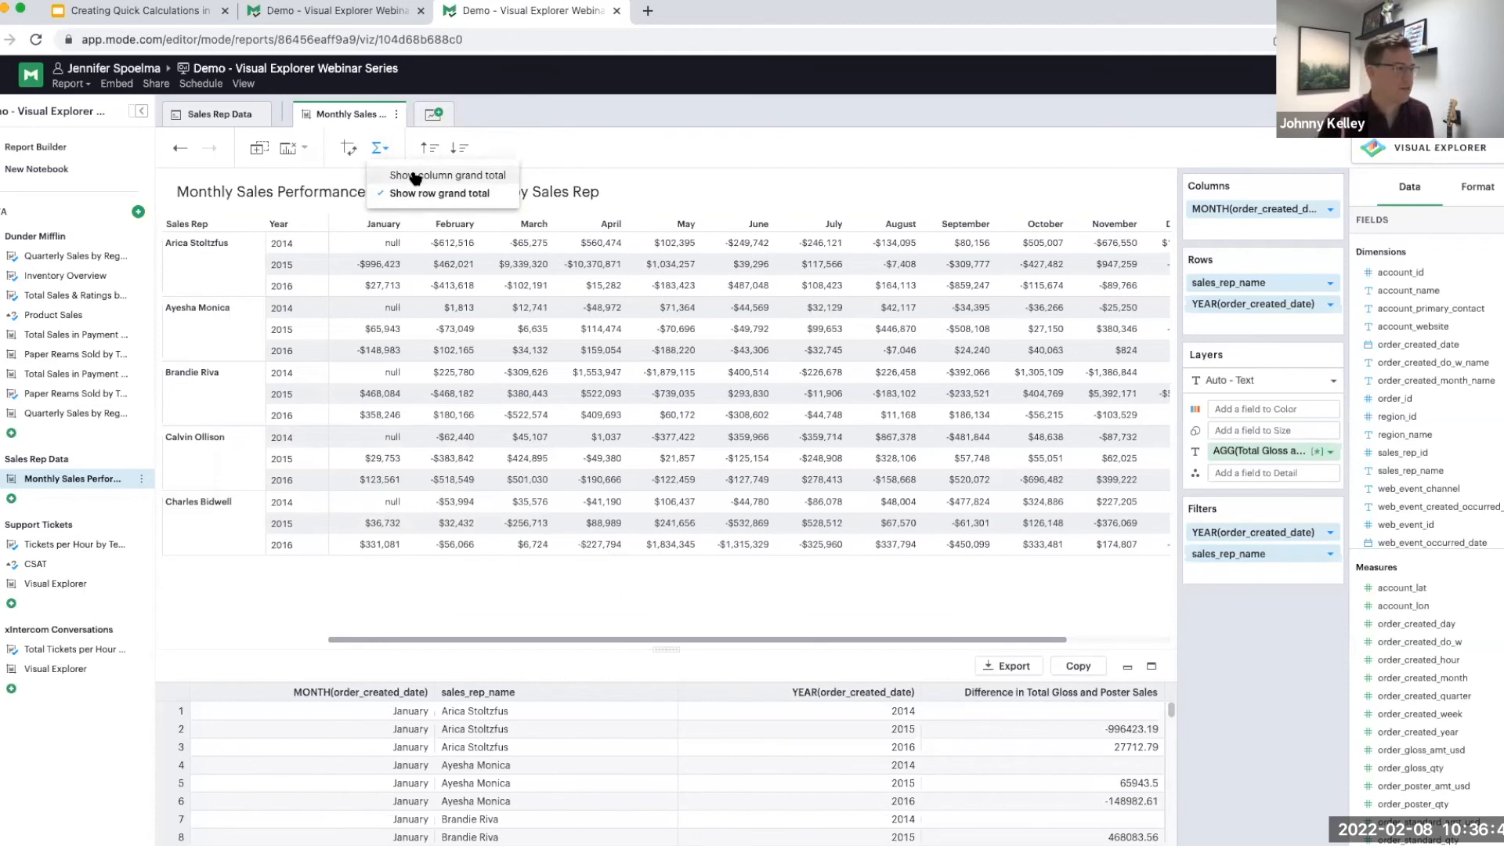
pyautogui.click(767, 154)
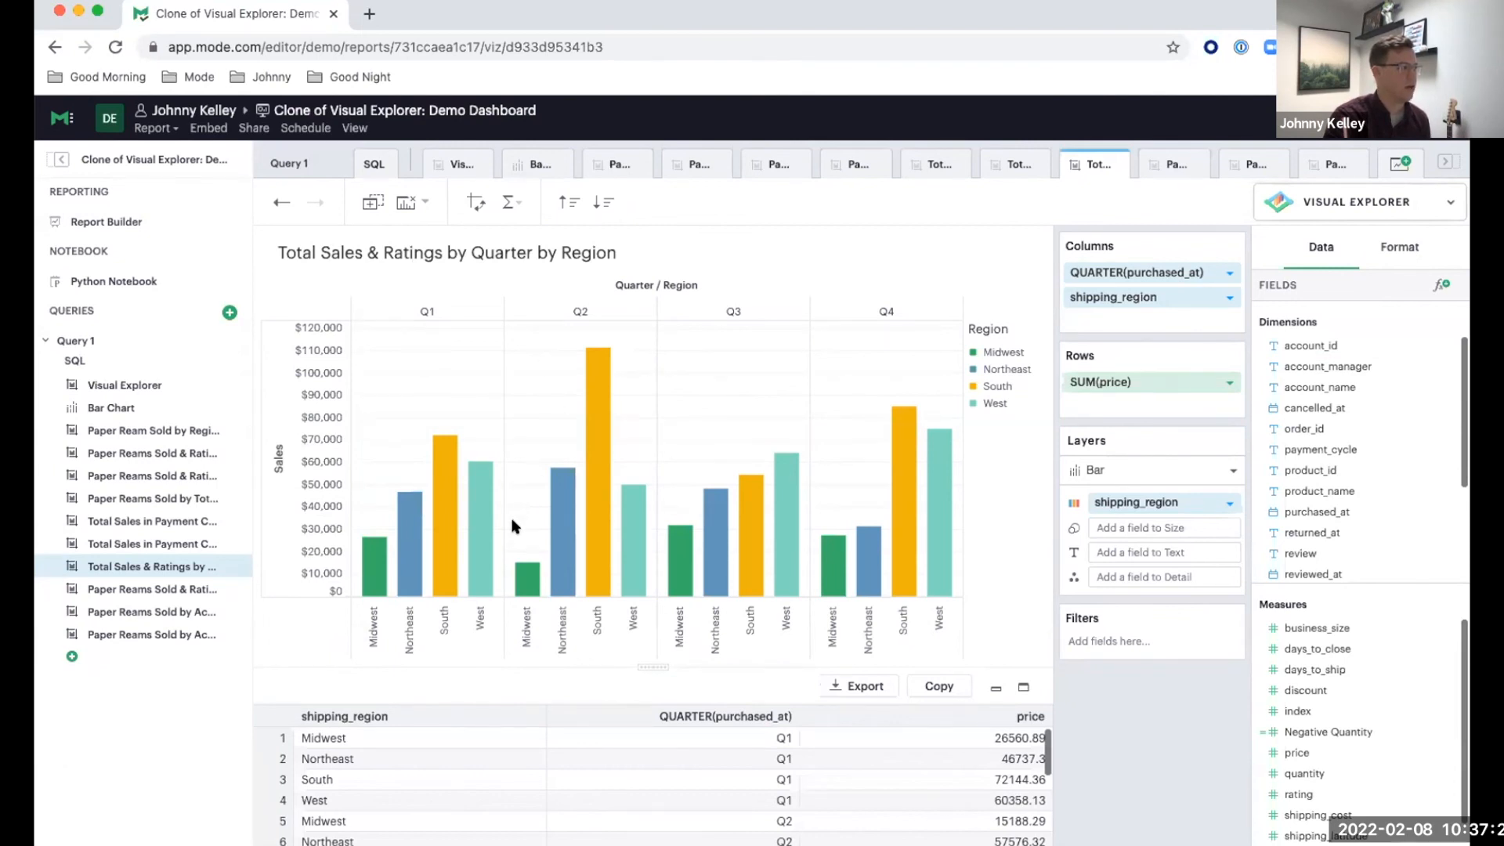
# - Apply the Difference quick calculation to SUM(price) in the Total Sales & Ratings by Quarter by Region bar chart
pyautogui.moveTo(362, 580)
pyautogui.moveTo(528, 583)
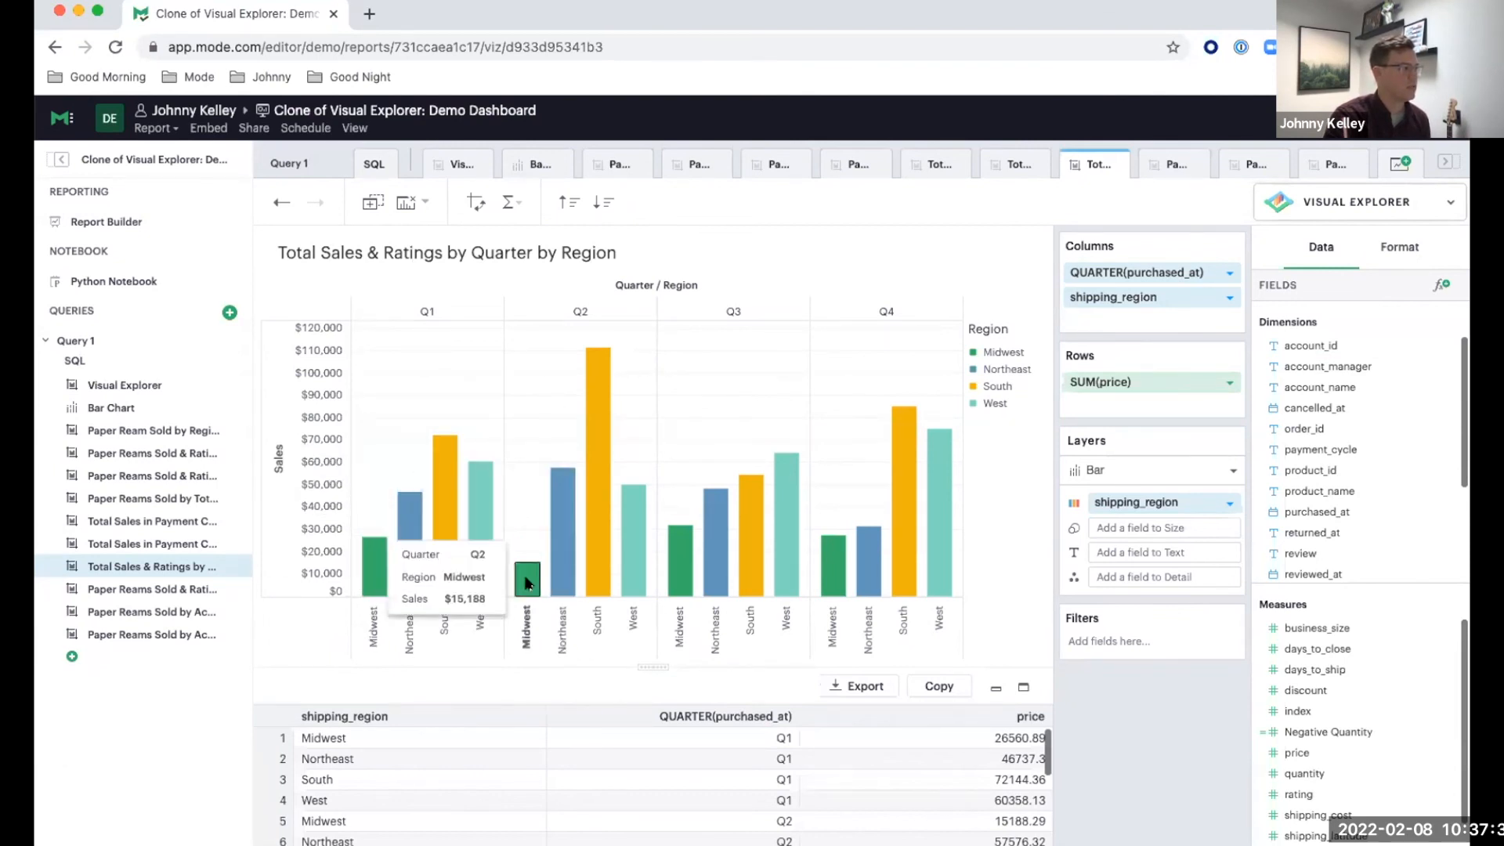
pyautogui.moveTo(588, 433)
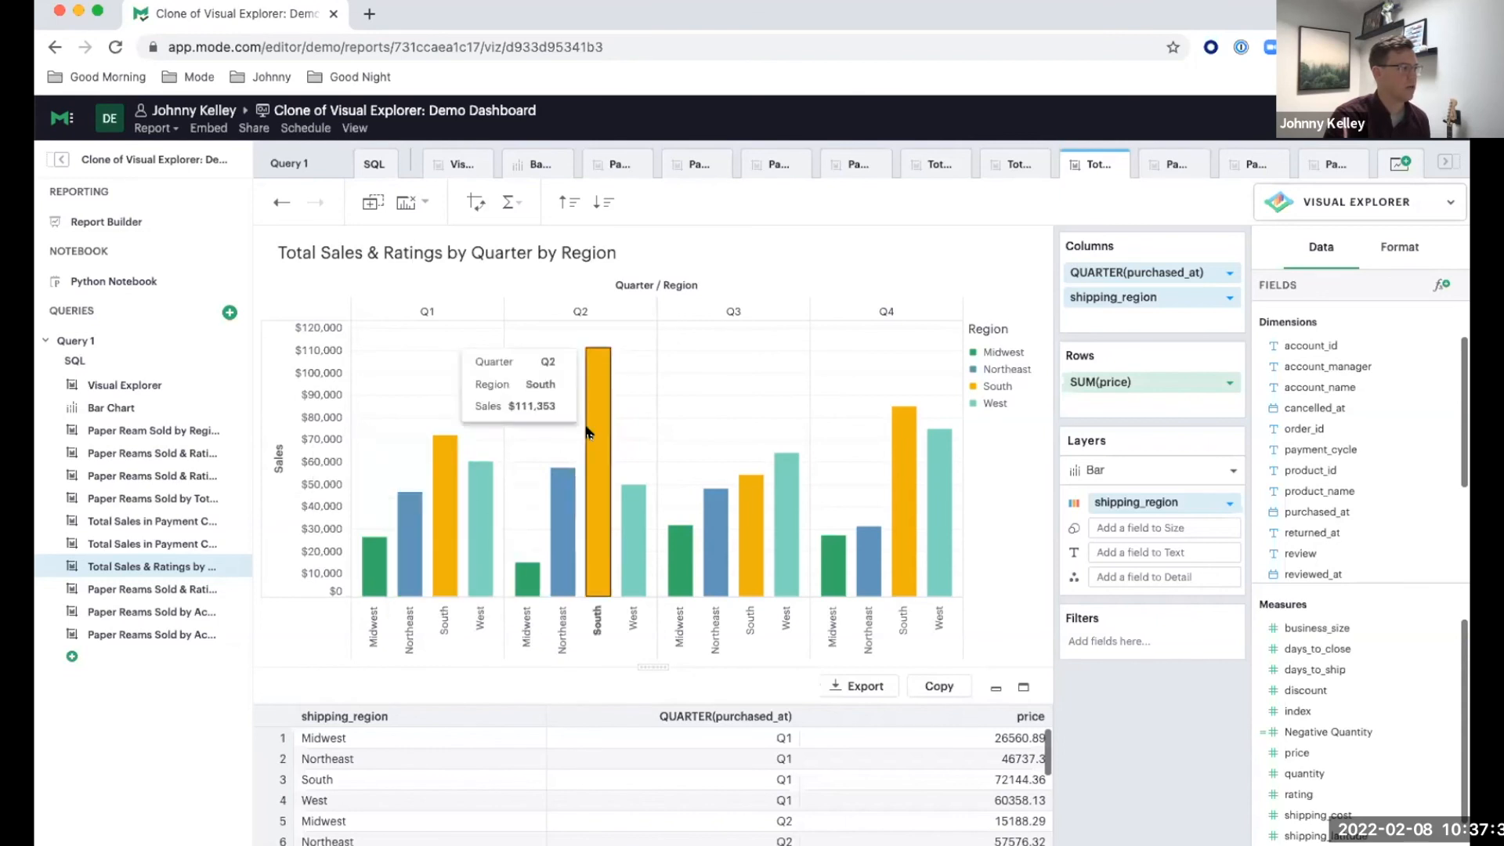
pyautogui.click(1228, 386)
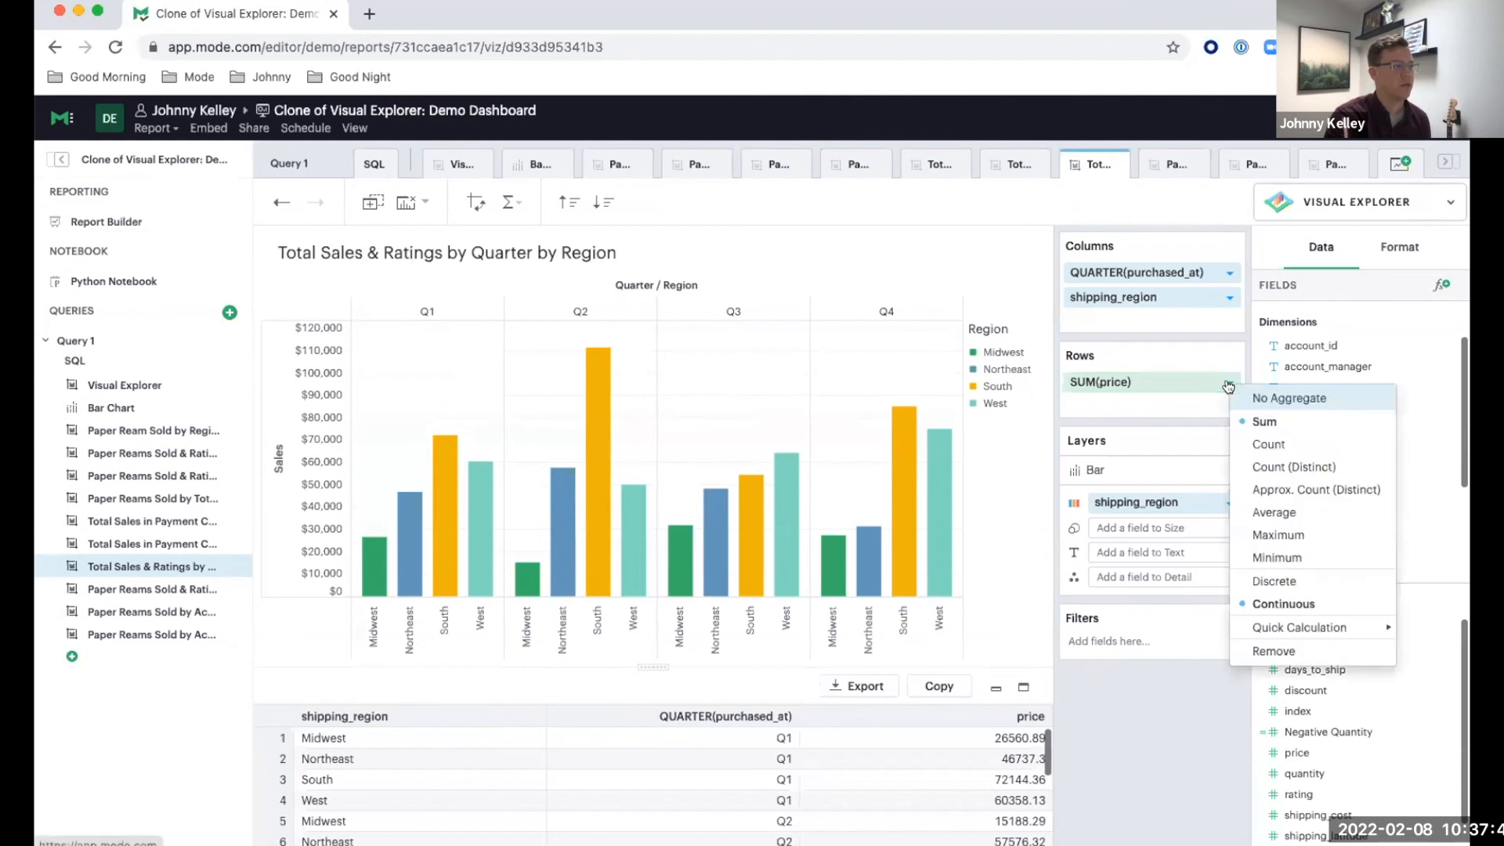
pyautogui.moveTo(1265, 631)
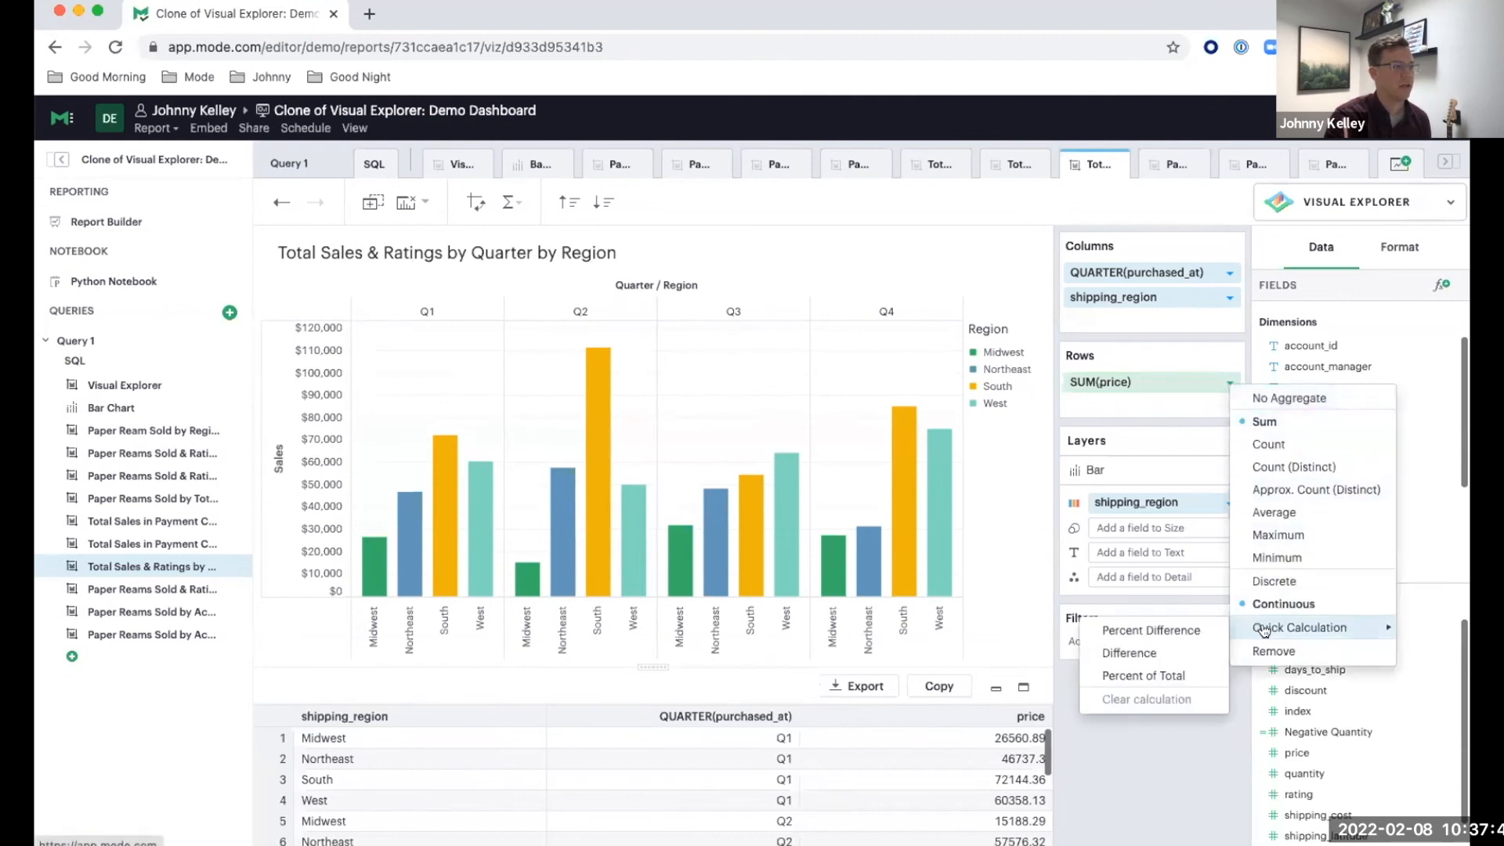
pyautogui.click(1181, 655)
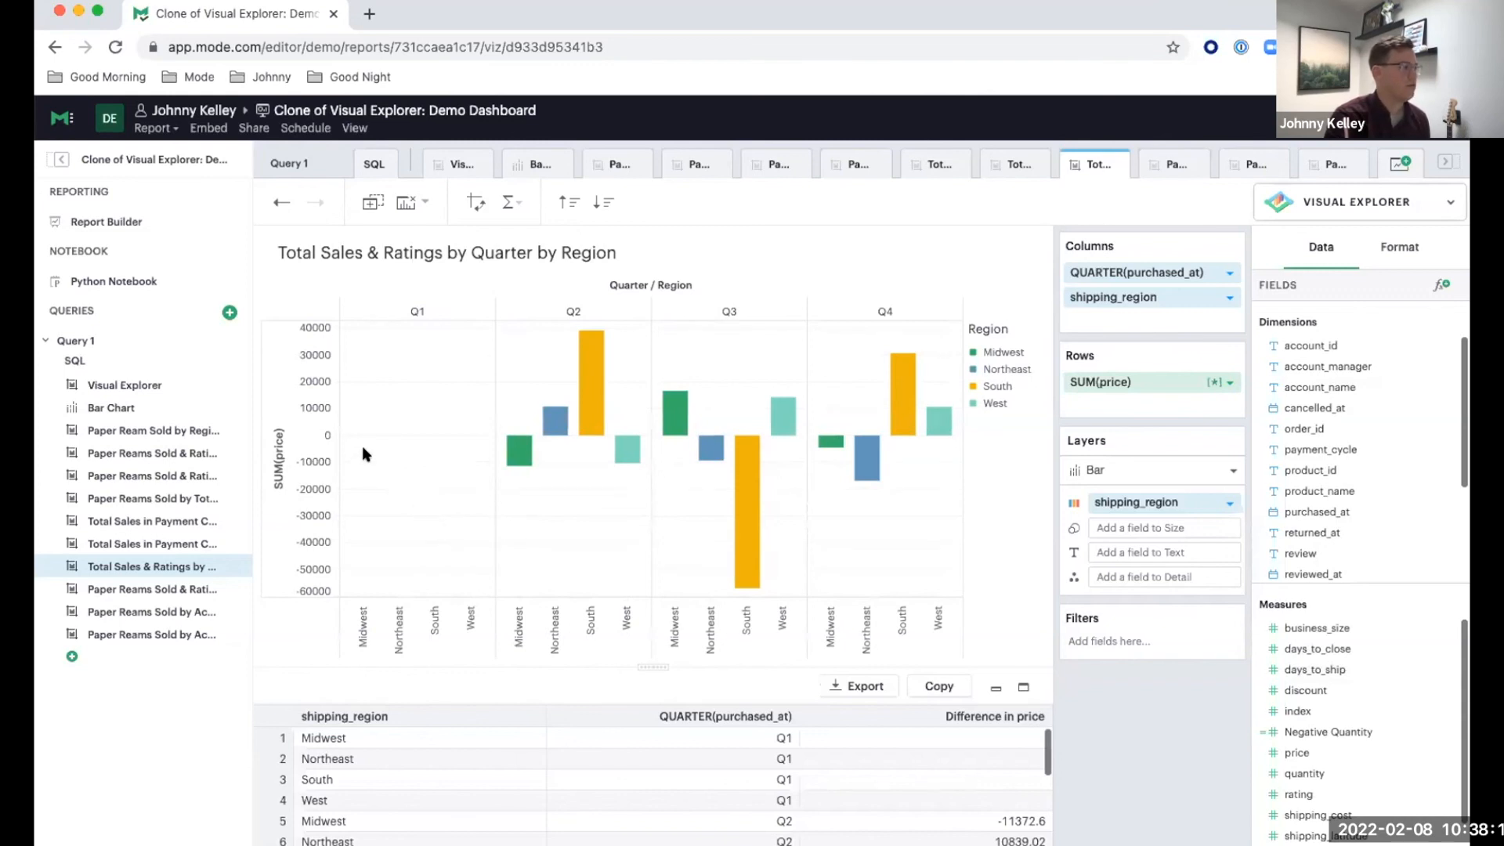
# - Make the SUM(price) difference calculation relative to First Value
pyautogui.moveTo(510, 452)
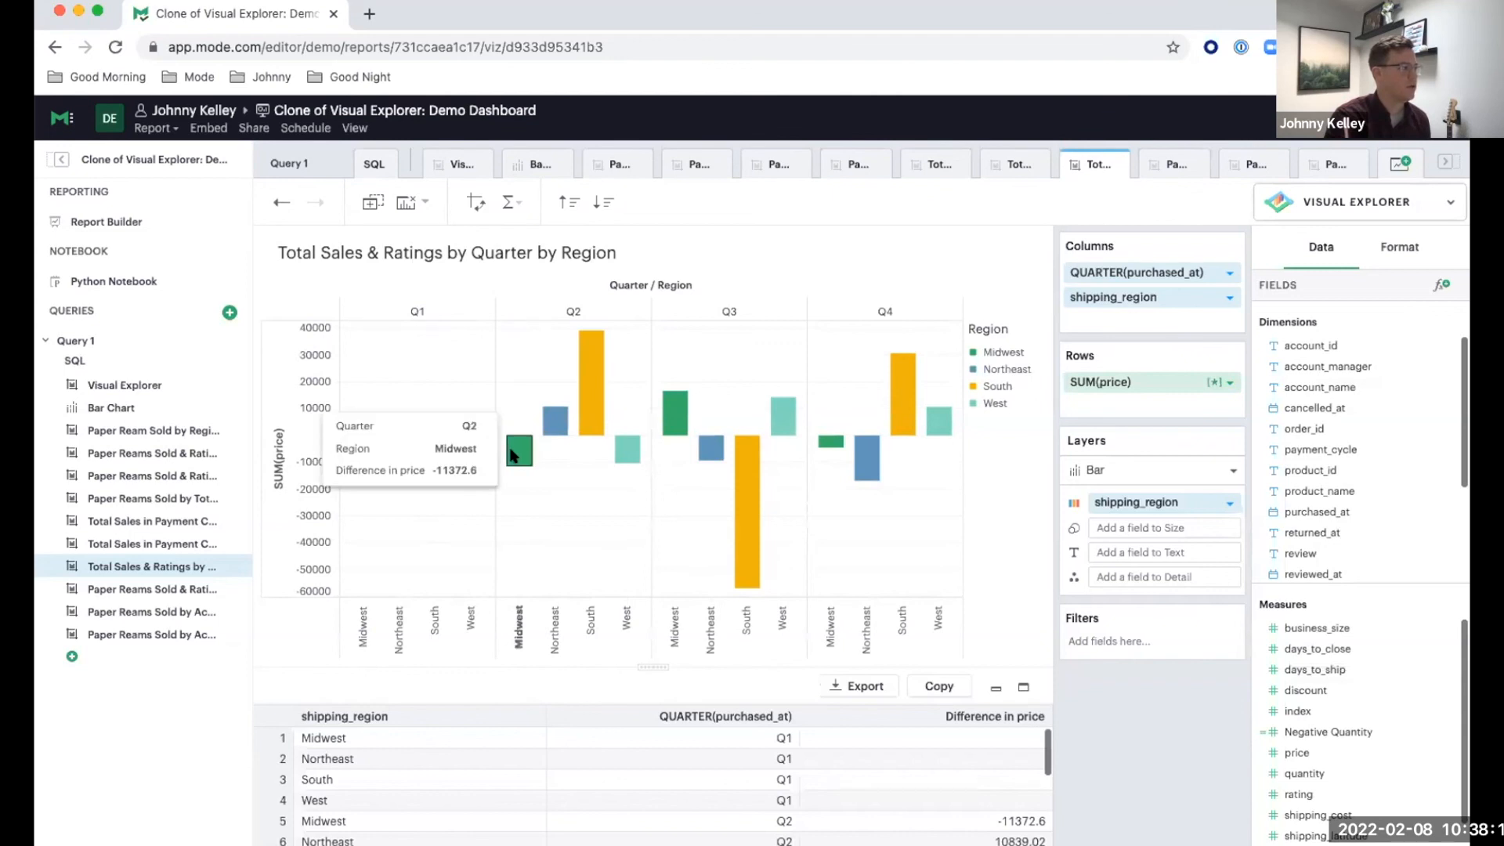
pyautogui.moveTo(593, 401)
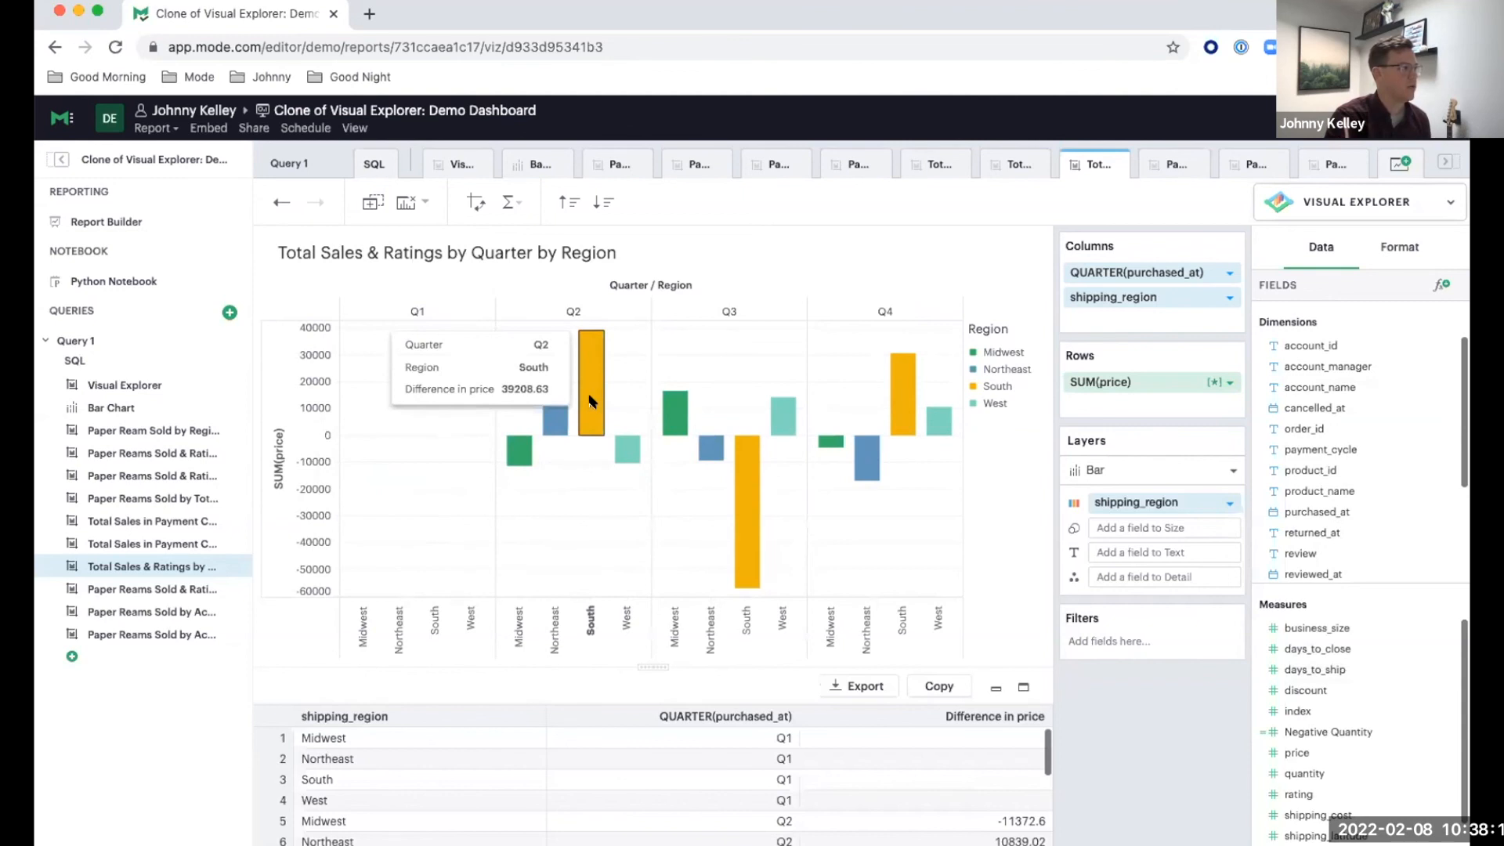
pyautogui.moveTo(751, 504)
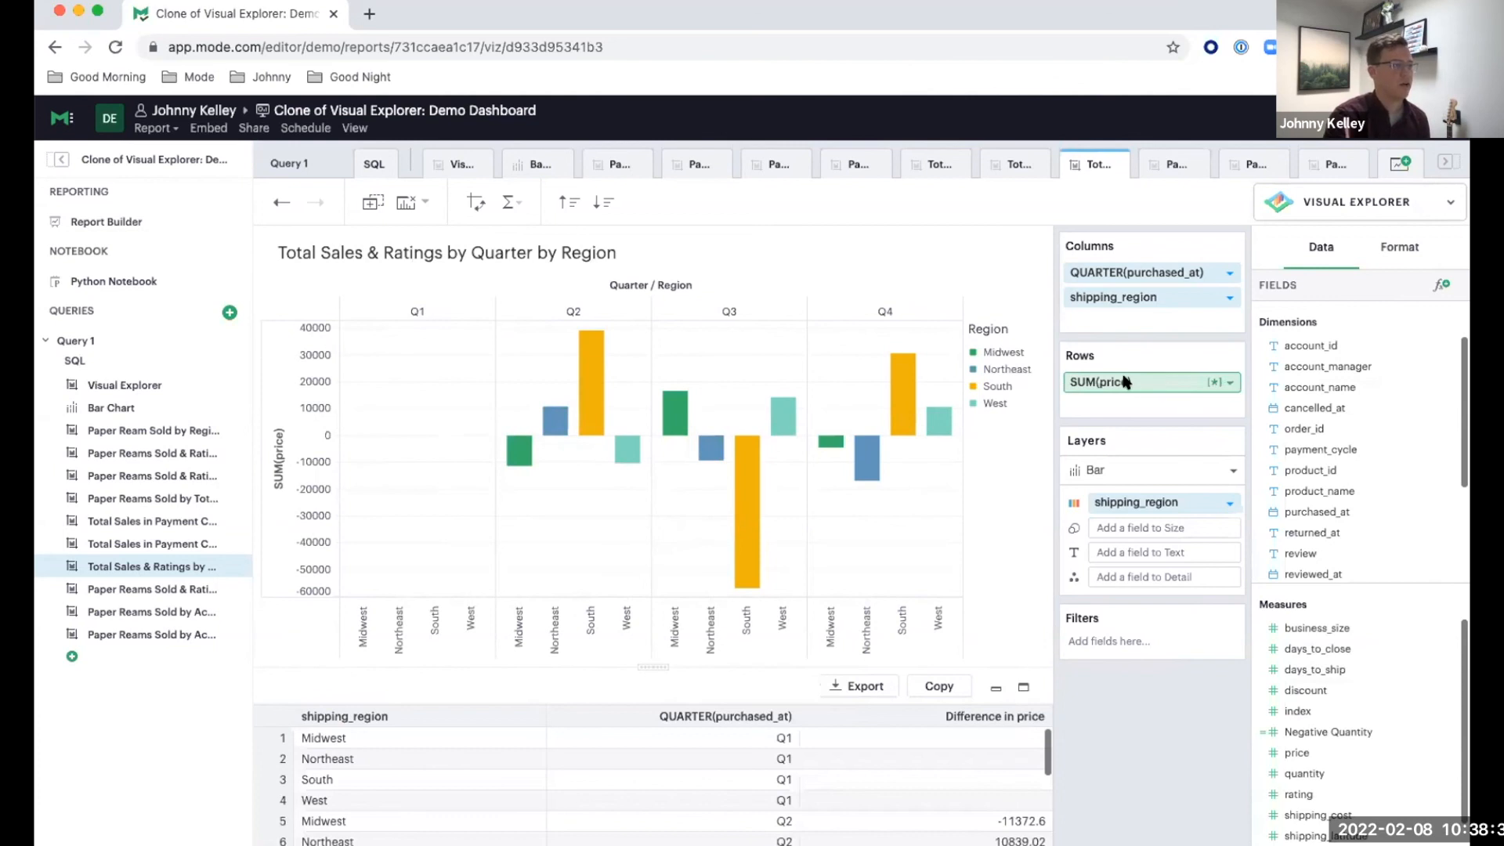
pyautogui.click(1229, 384)
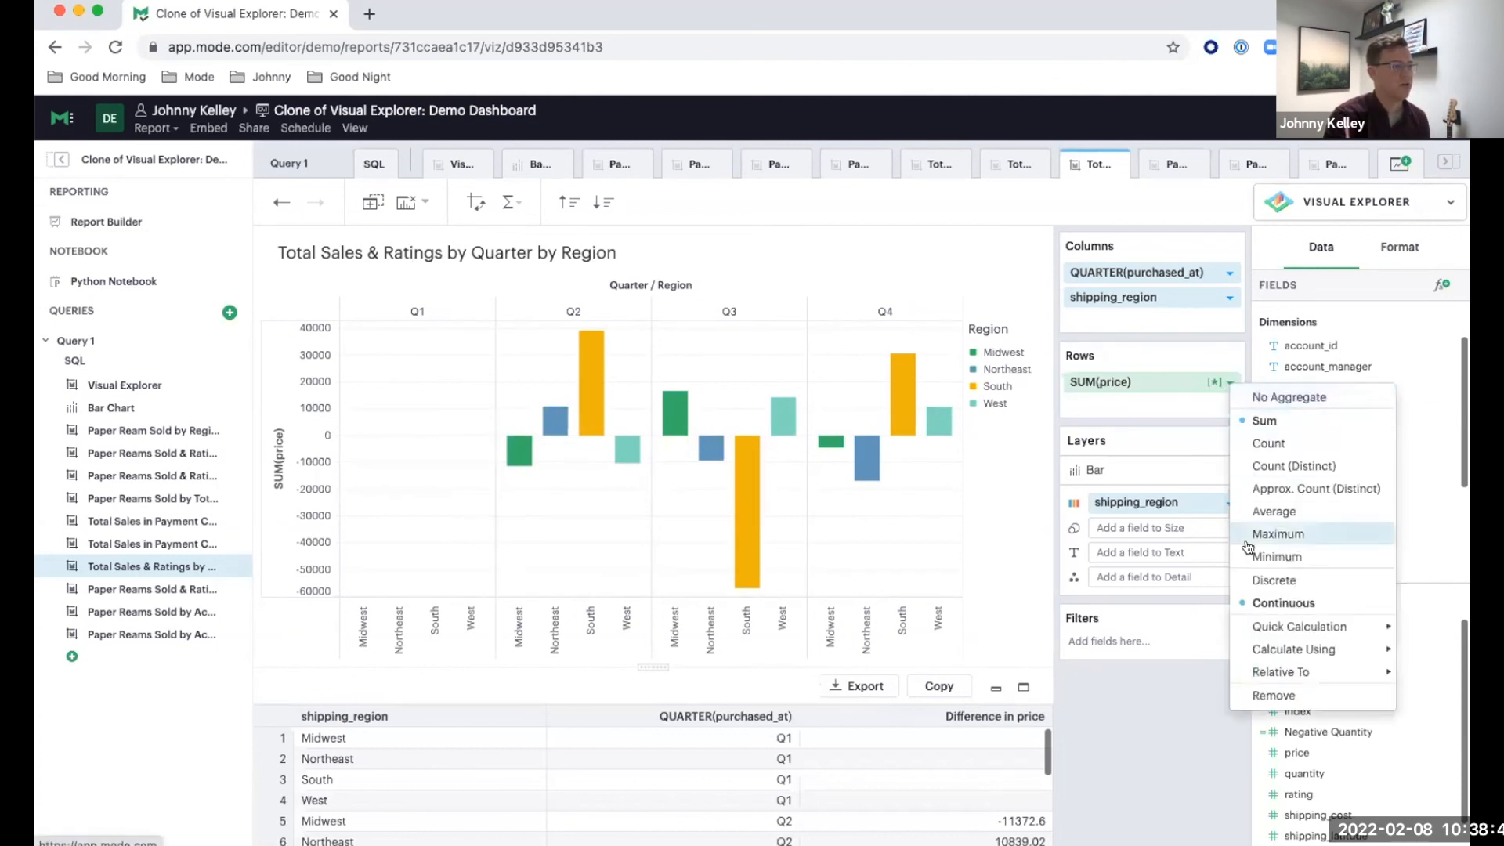
pyautogui.moveTo(1256, 627)
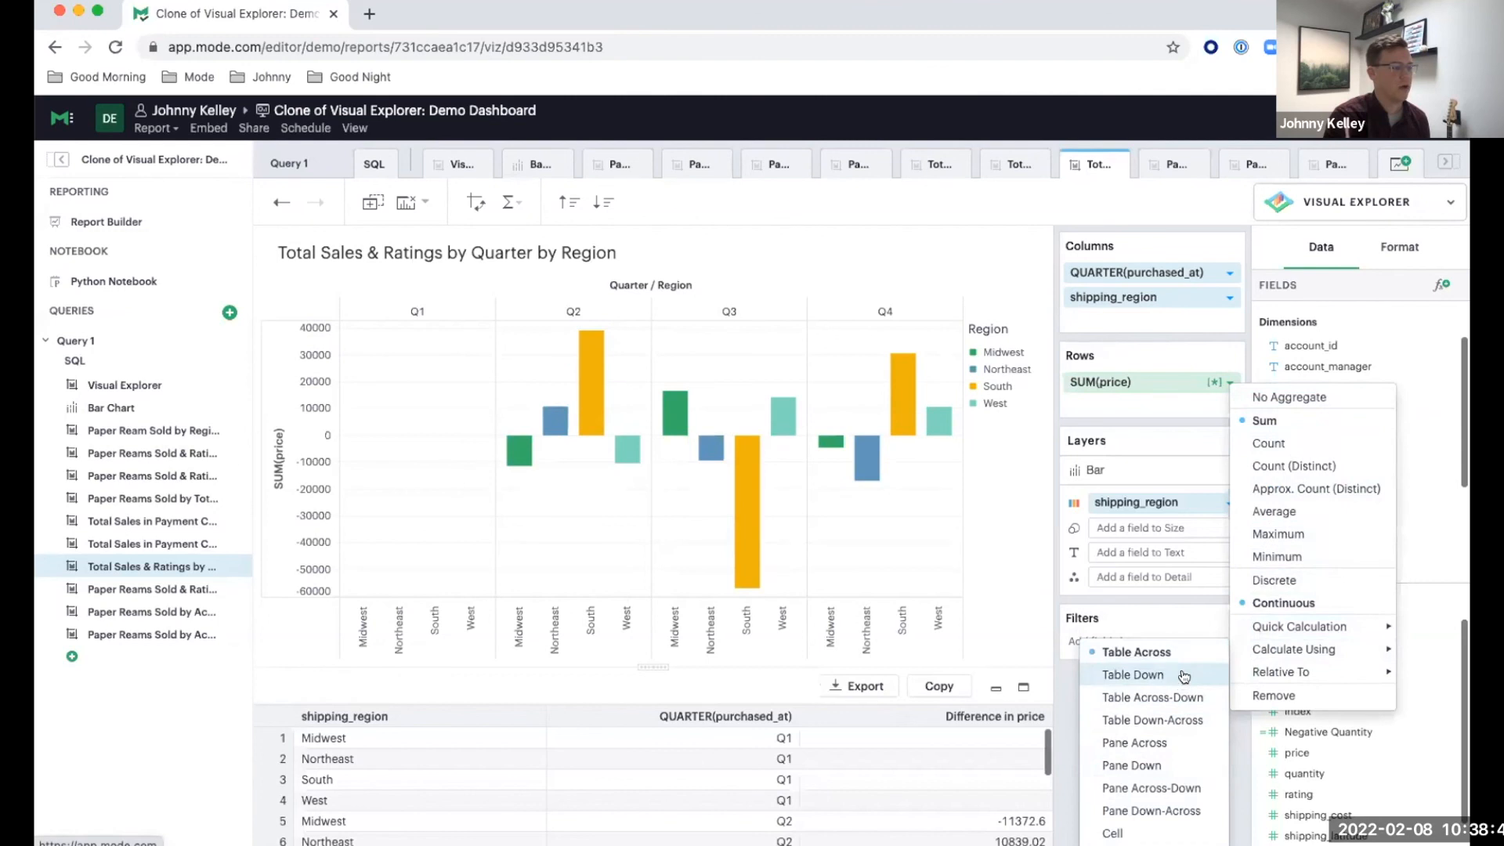
pyautogui.moveTo(1291, 672)
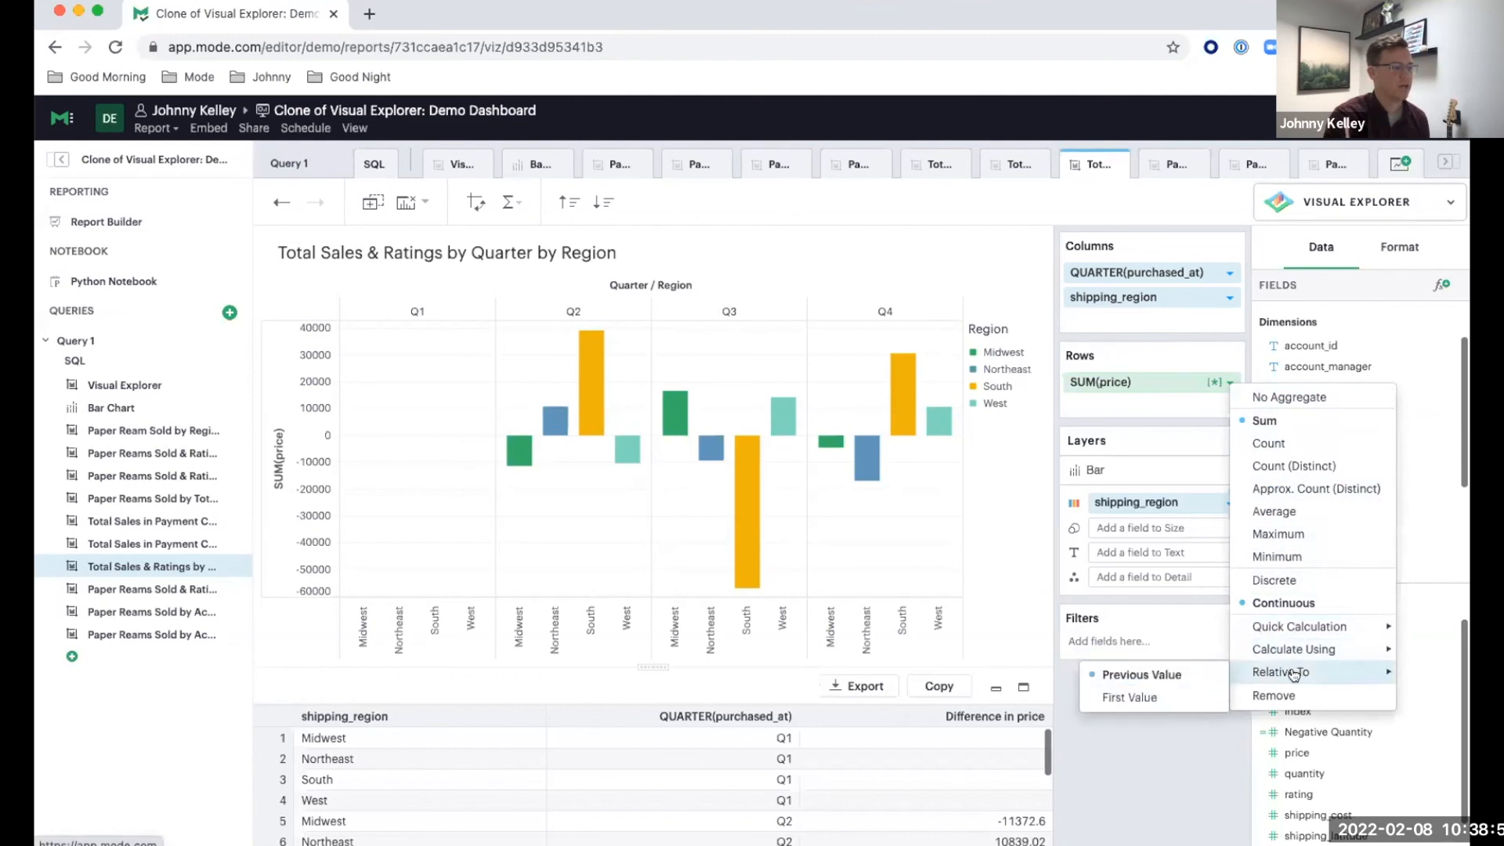
pyautogui.click(1179, 697)
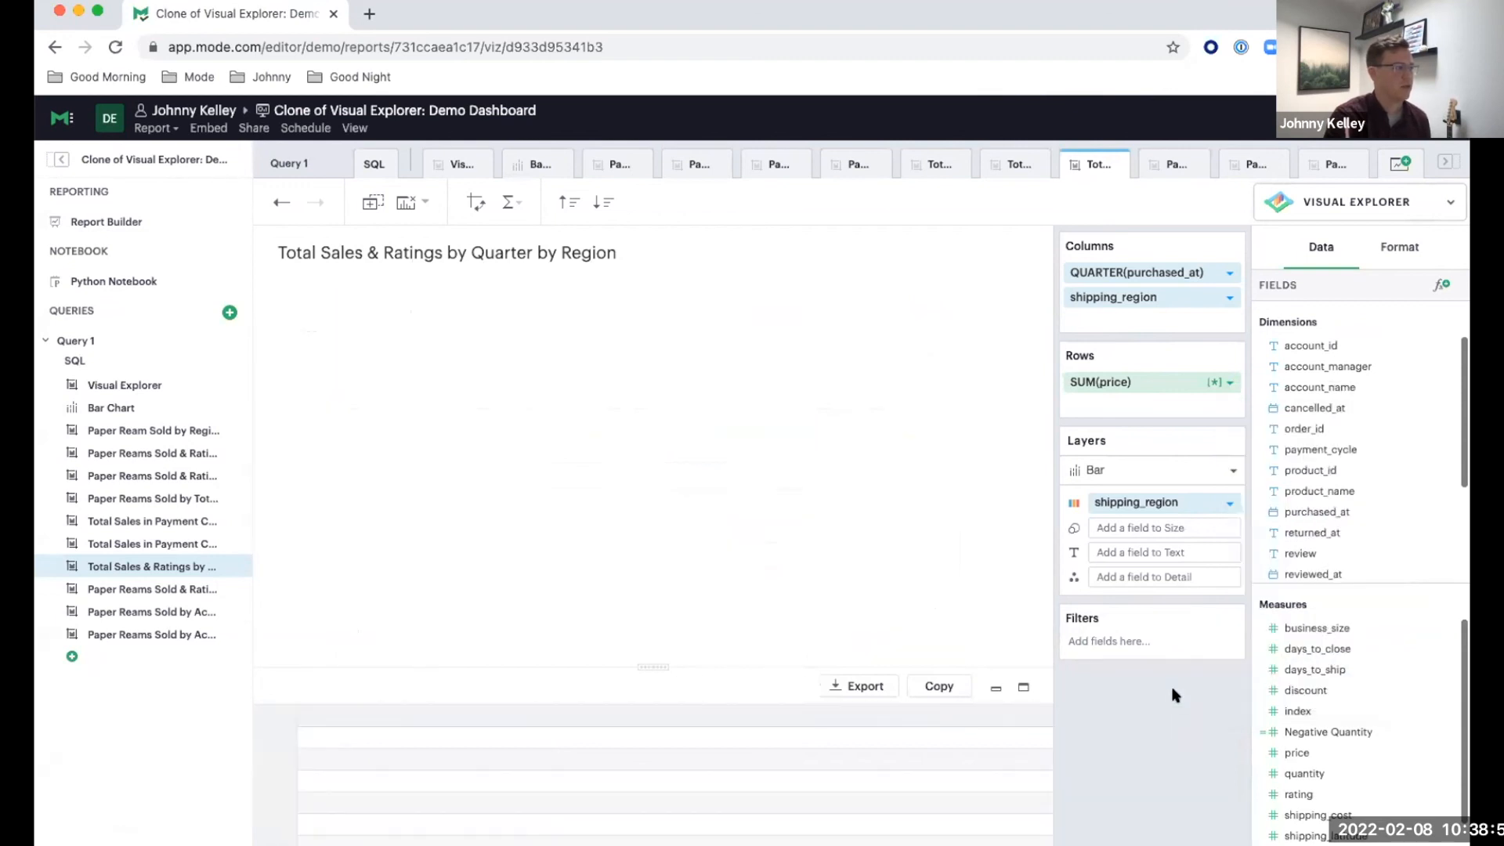